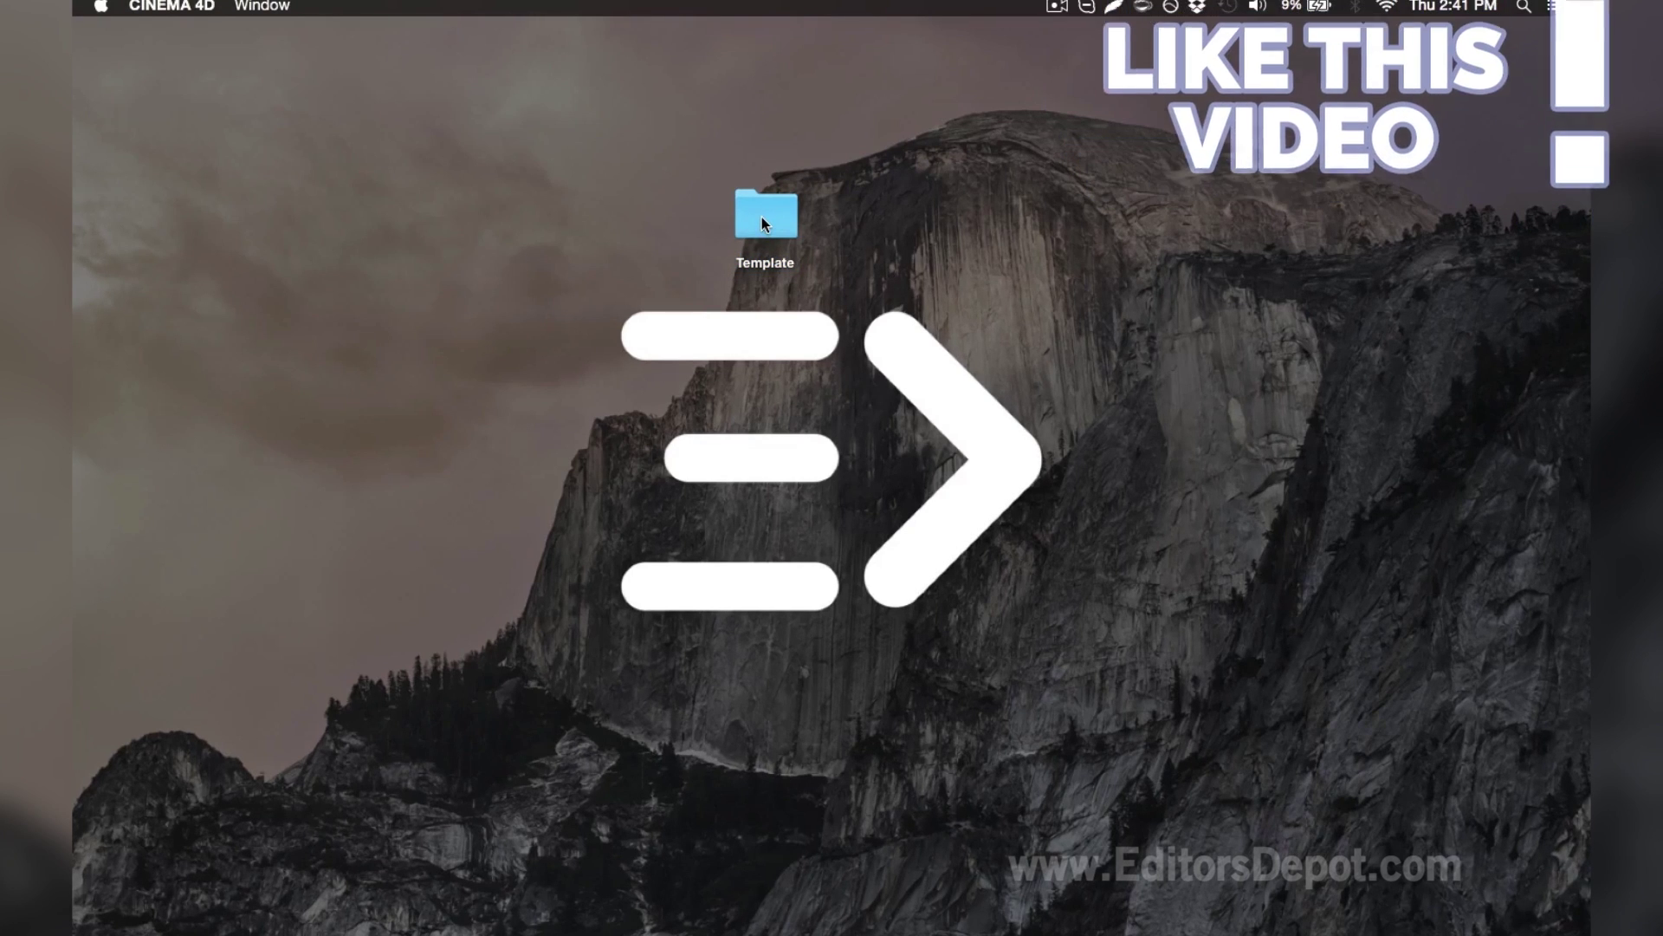
# Select Template V8.0.c4d in the Template folder and bring the Cinema 4D scene back up
pyautogui.click(762, 222)
pyautogui.doubleClick(761, 217)
pyautogui.click(877, 298)
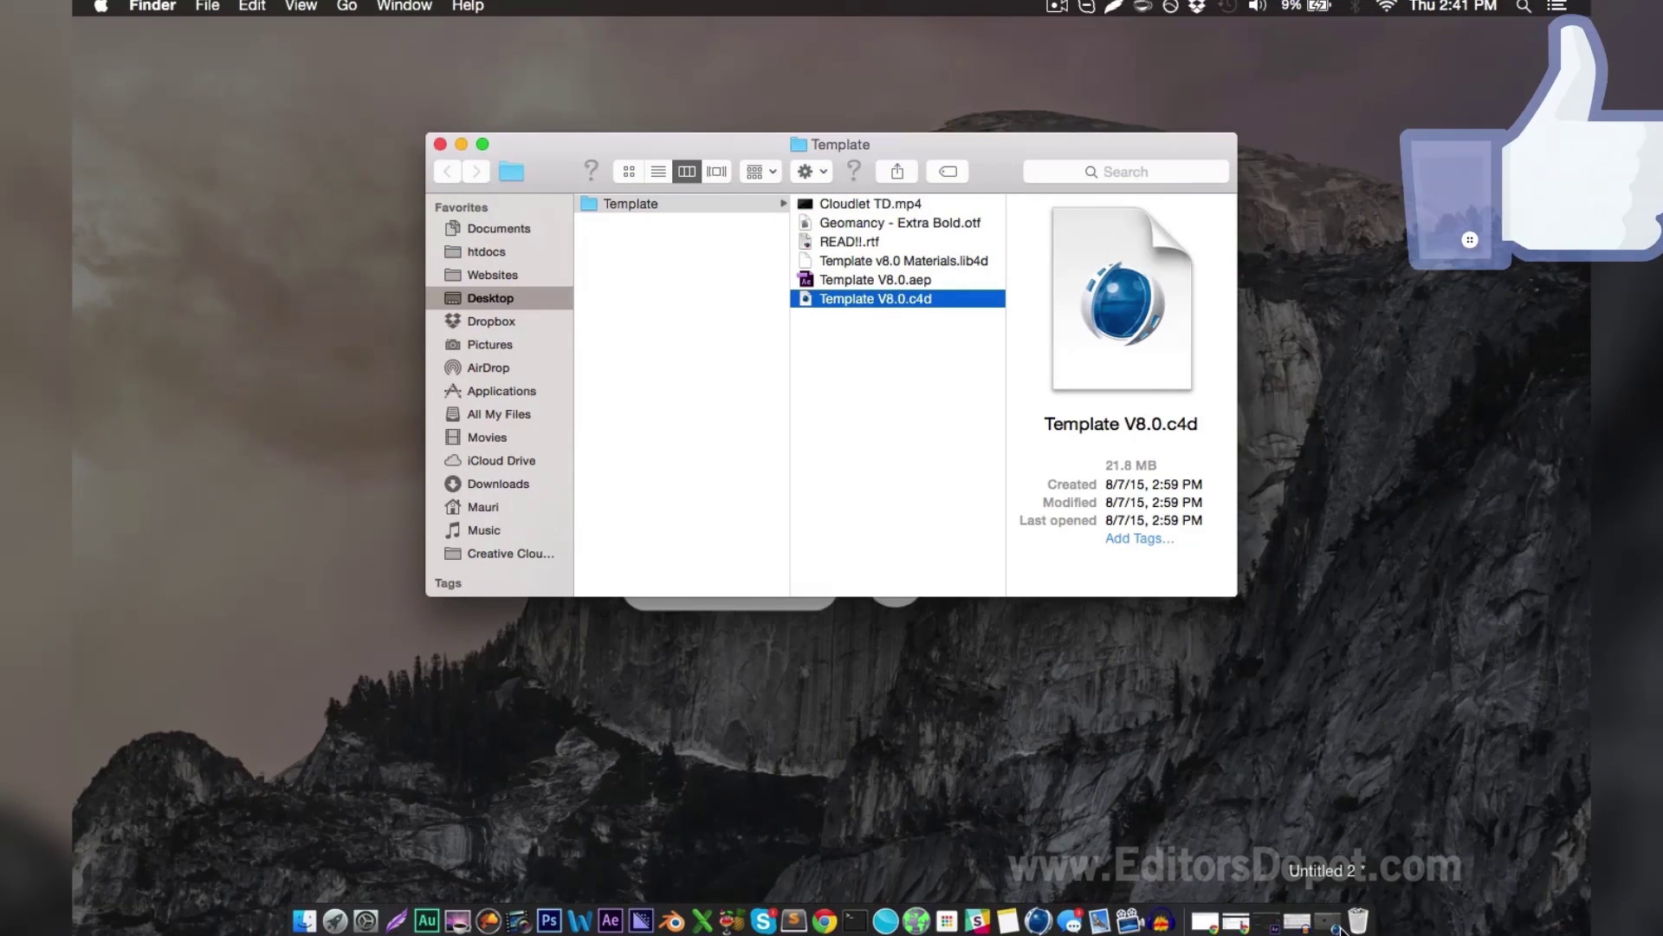
pyautogui.click(1328, 921)
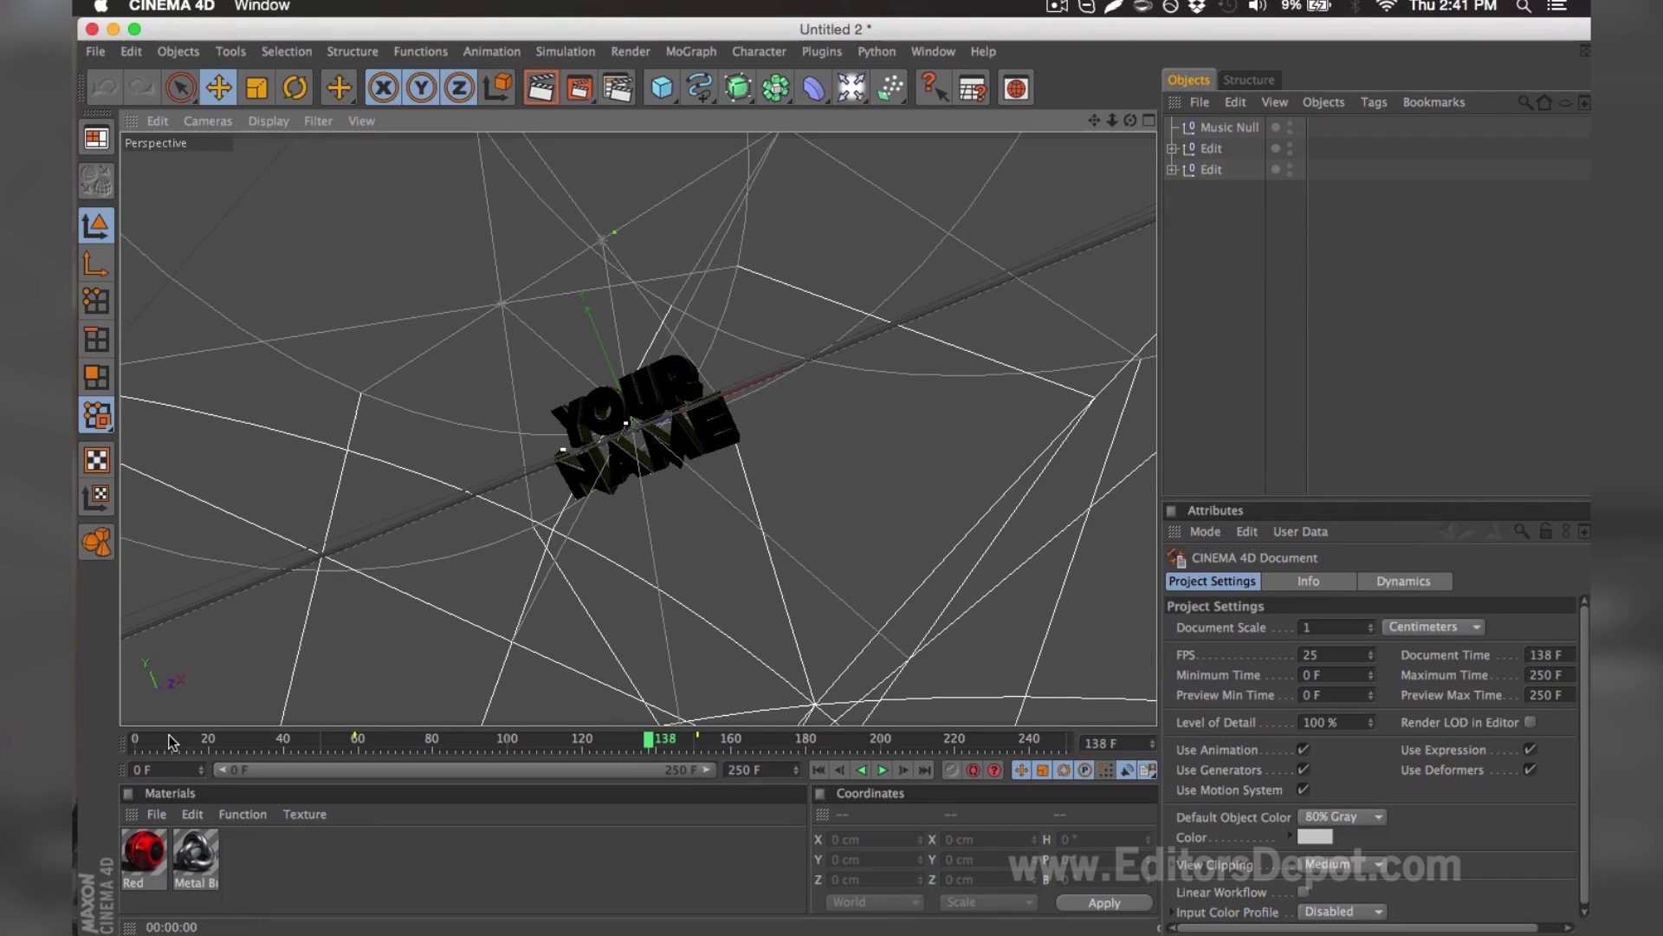
# Move the animation to frame 161 and expand both Edit groups in the Object Manager
pyautogui.moveTo(170, 741); pyautogui.dragTo(735, 734)
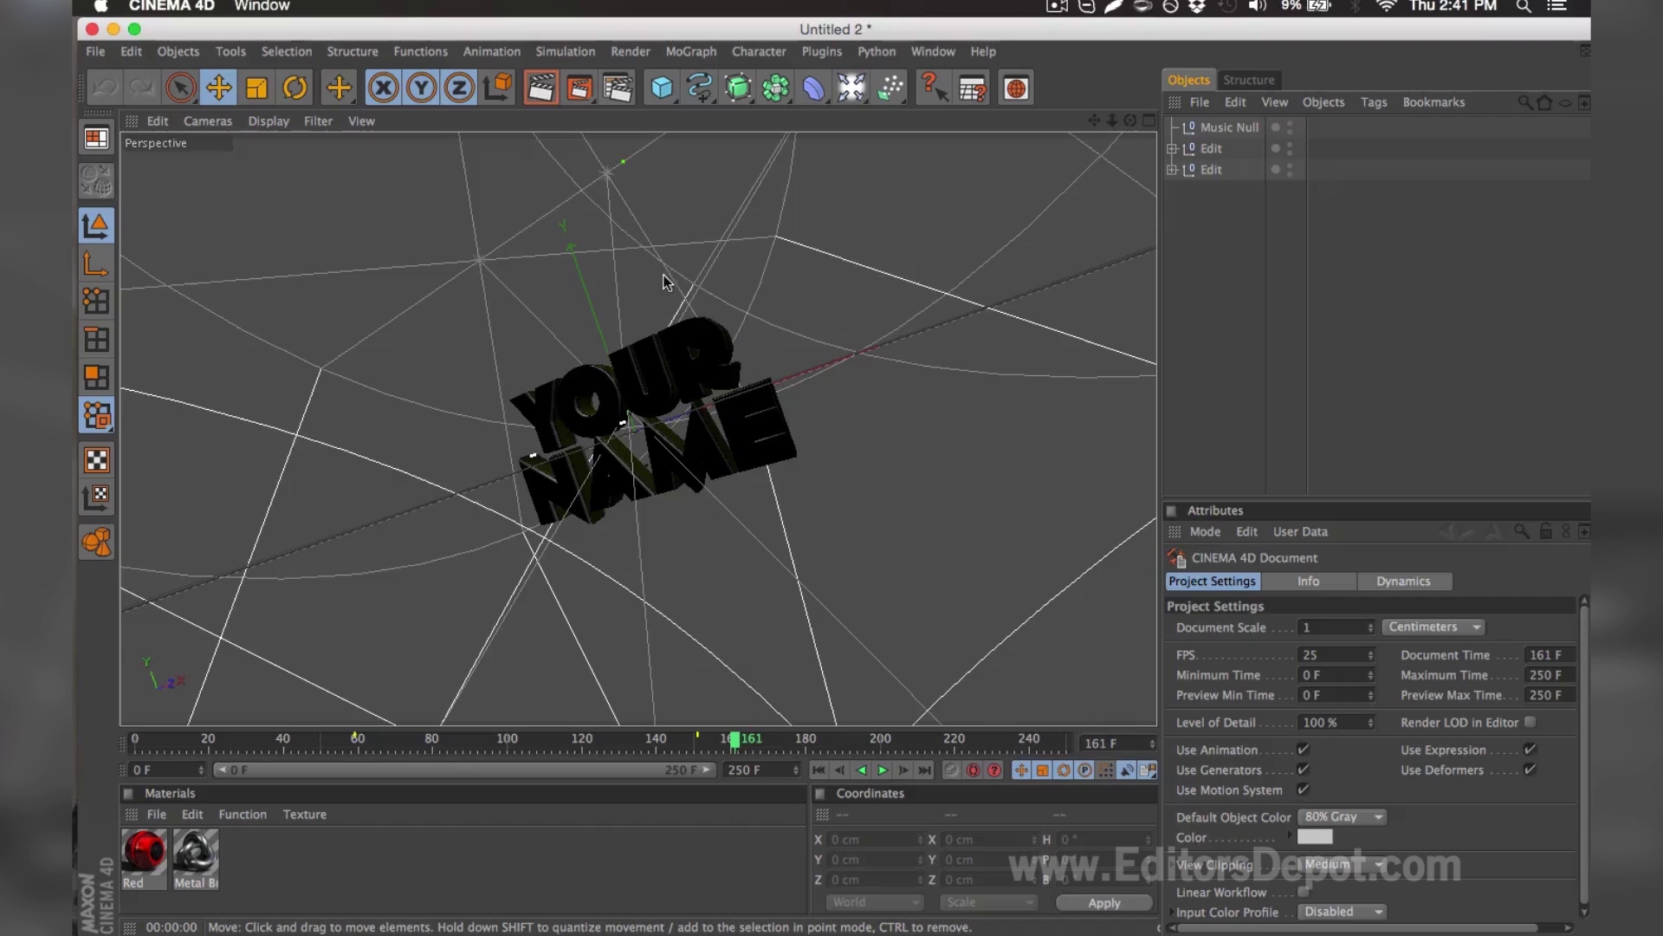
pyautogui.click(1174, 149)
pyautogui.click(1173, 211)
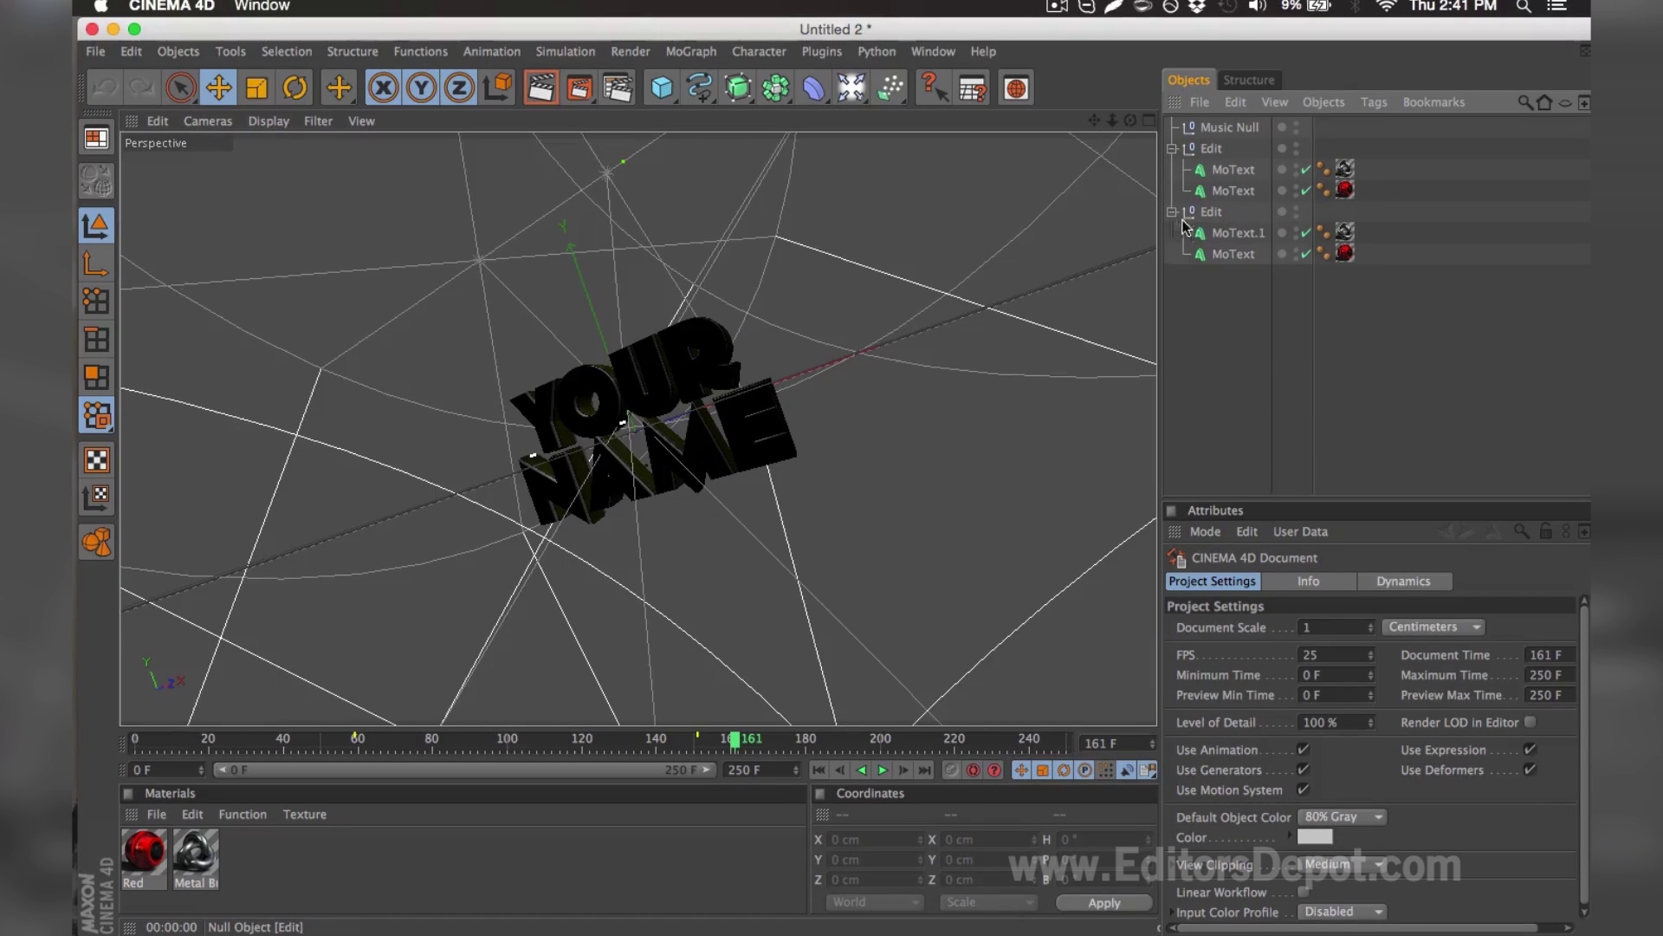
# Check MoText.1's font chooser for the NAME text, closing it without changes
pyautogui.click(1223, 233)
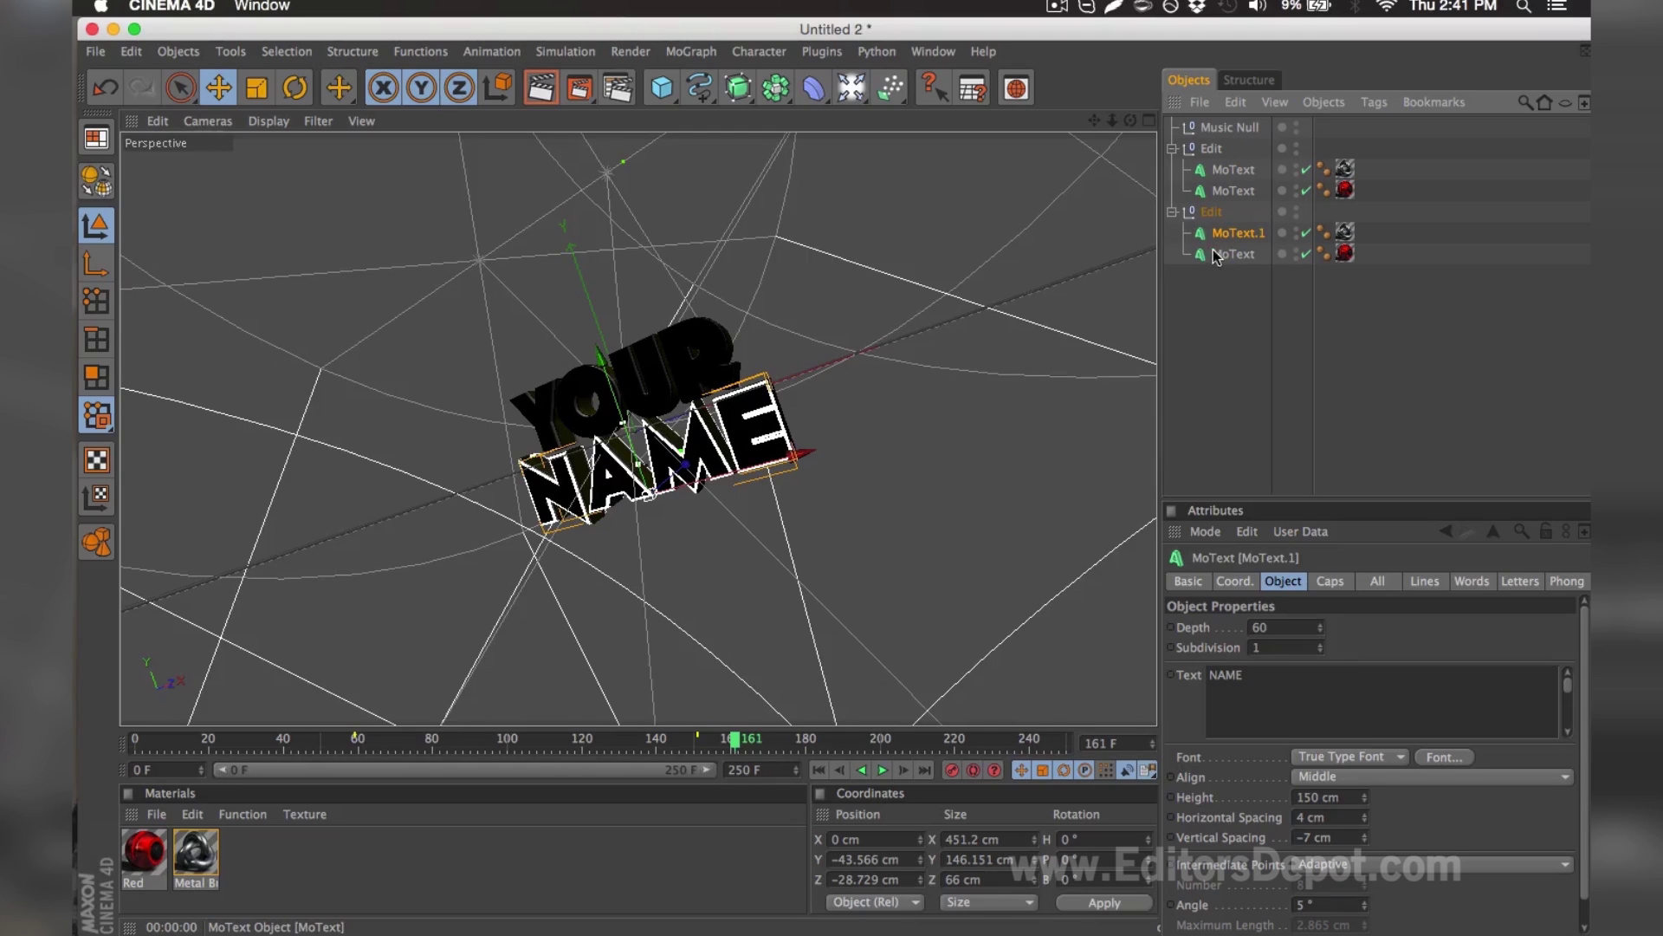
pyautogui.click(1438, 757)
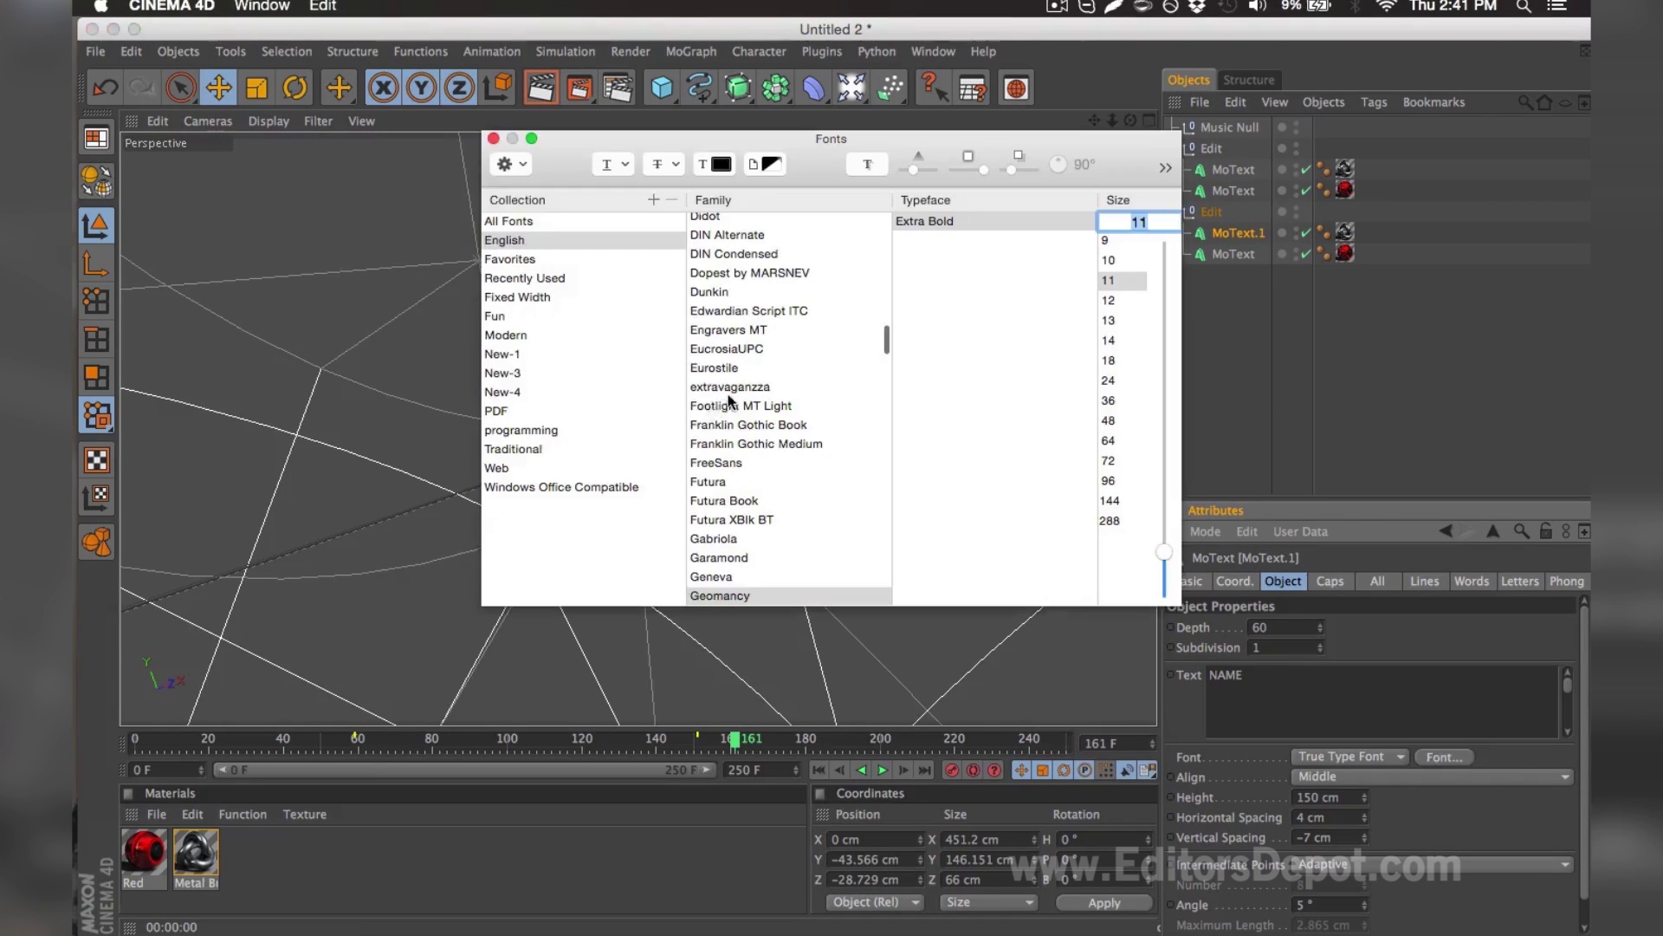
pyautogui.click(492, 139)
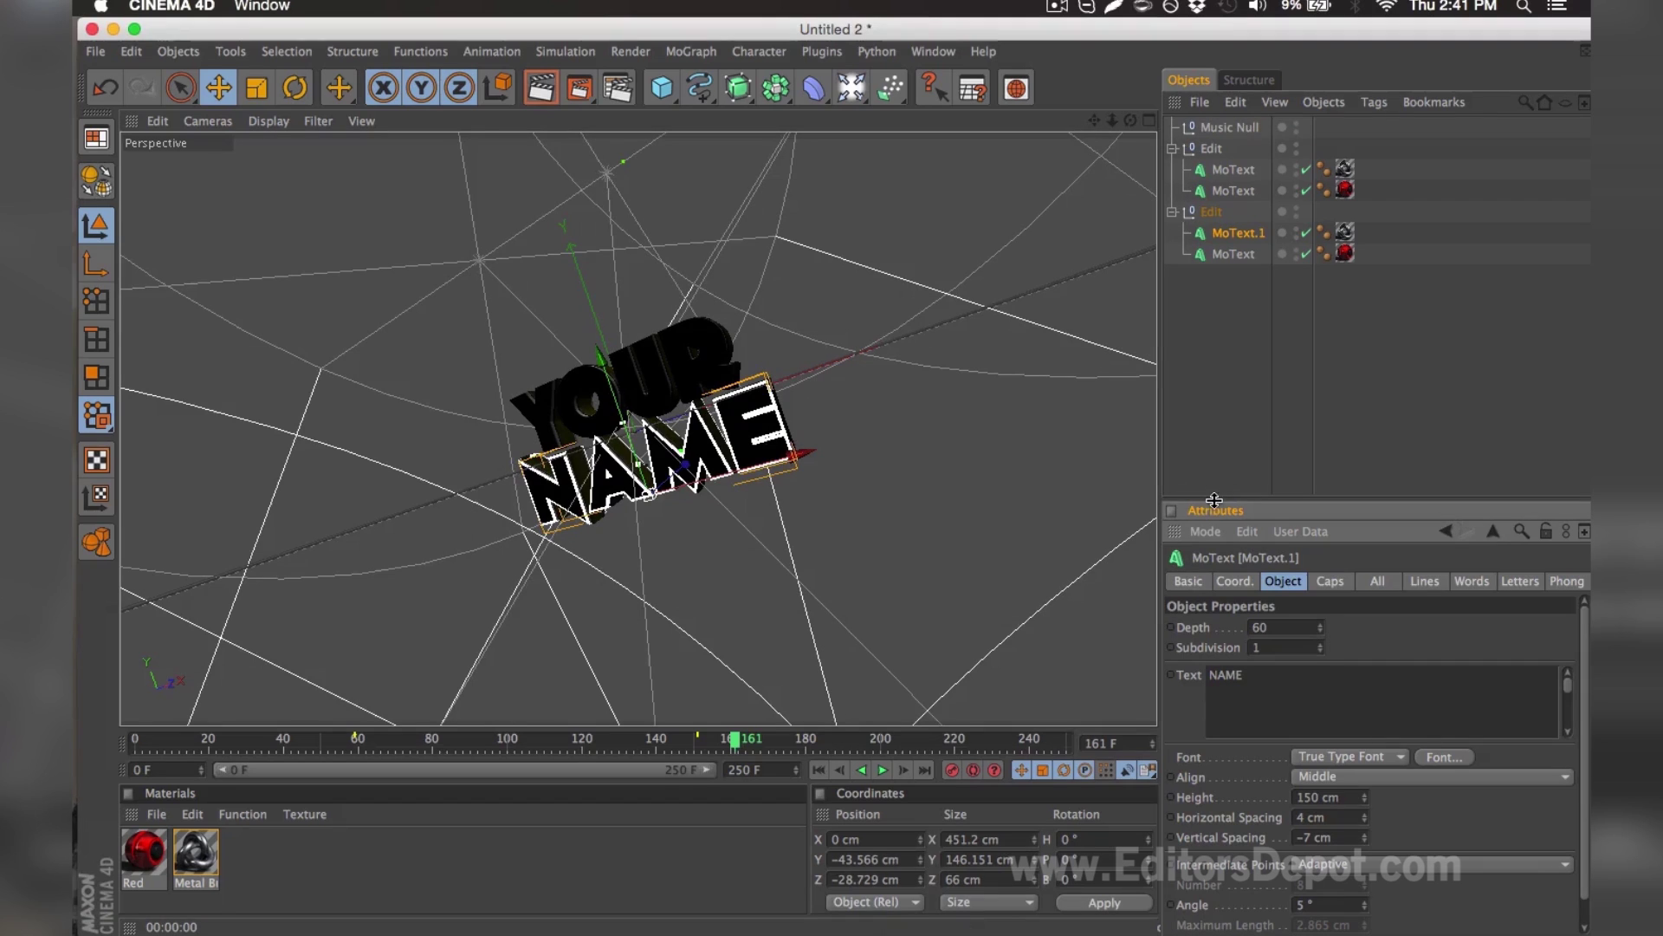
pyautogui.click(1228, 434)
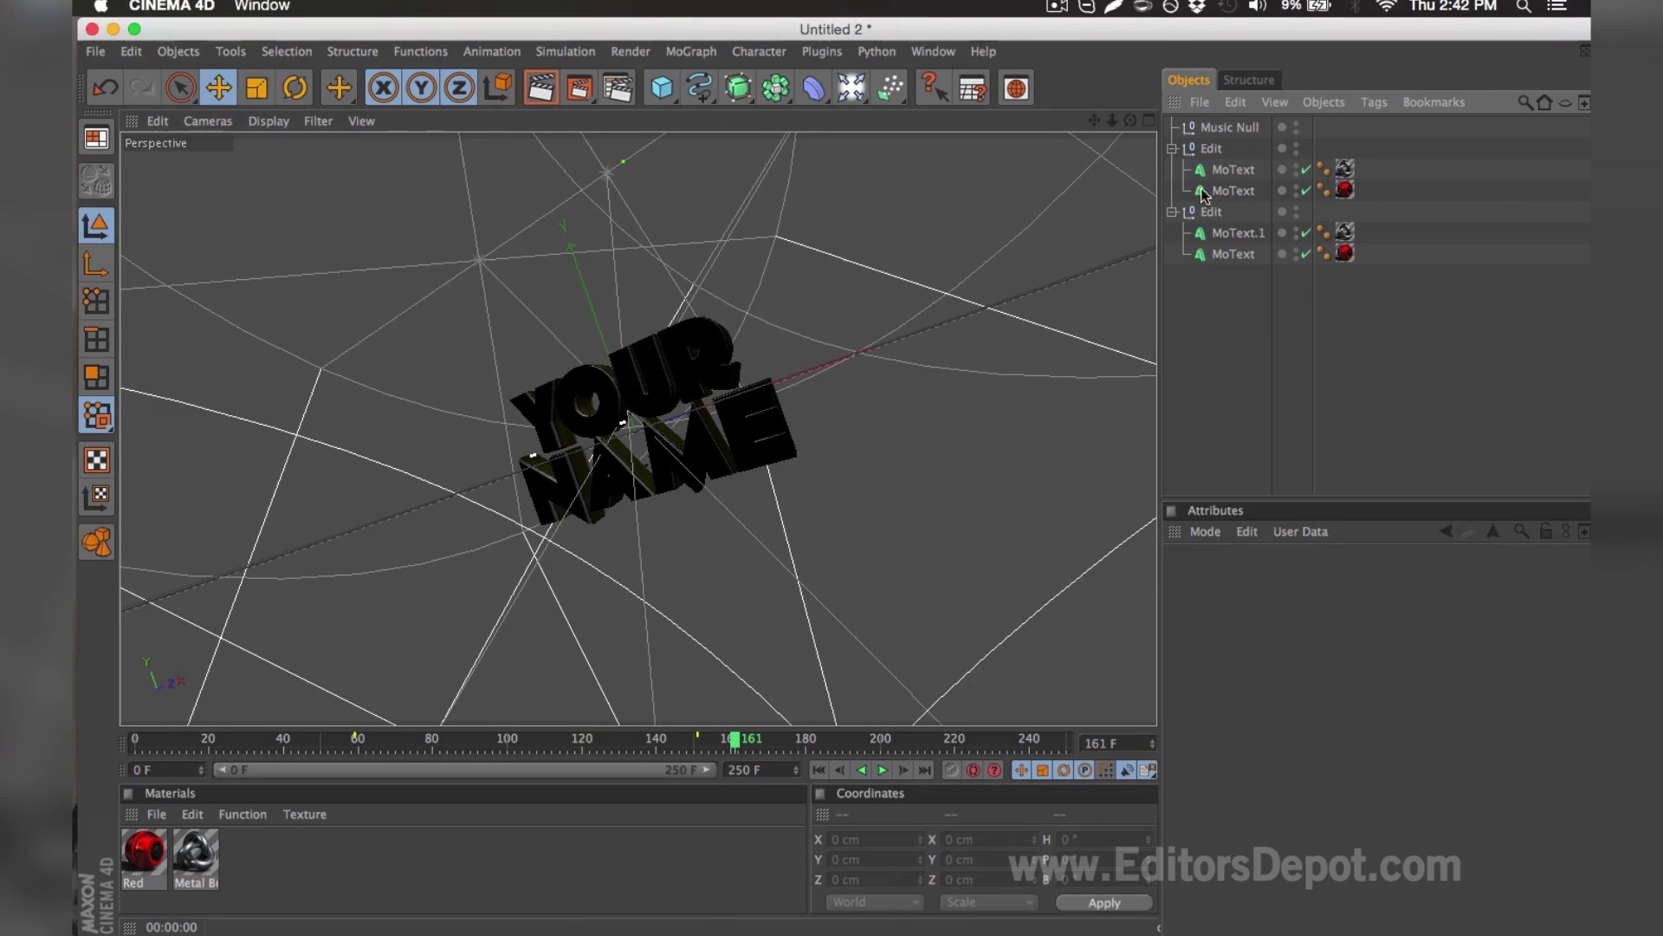
# Change both top-line MoText objects from YOUR to EDITORS and render a preview
pyautogui.click(1232, 170)
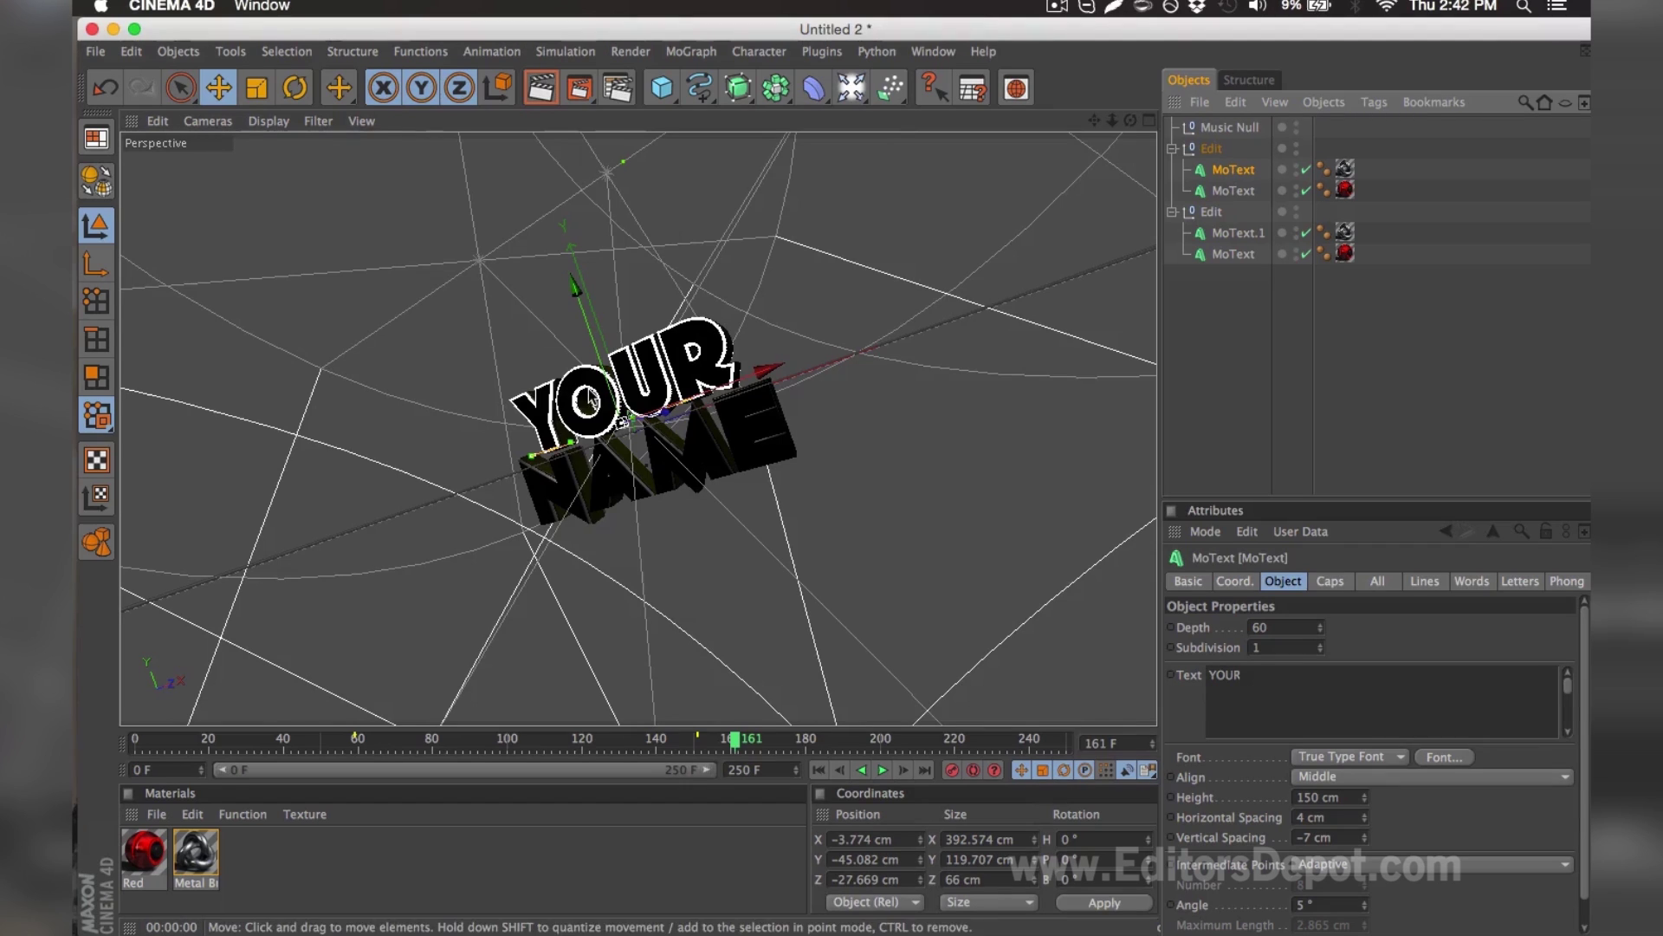
pyautogui.moveTo(1294, 684); pyautogui.dragTo(1163, 636)
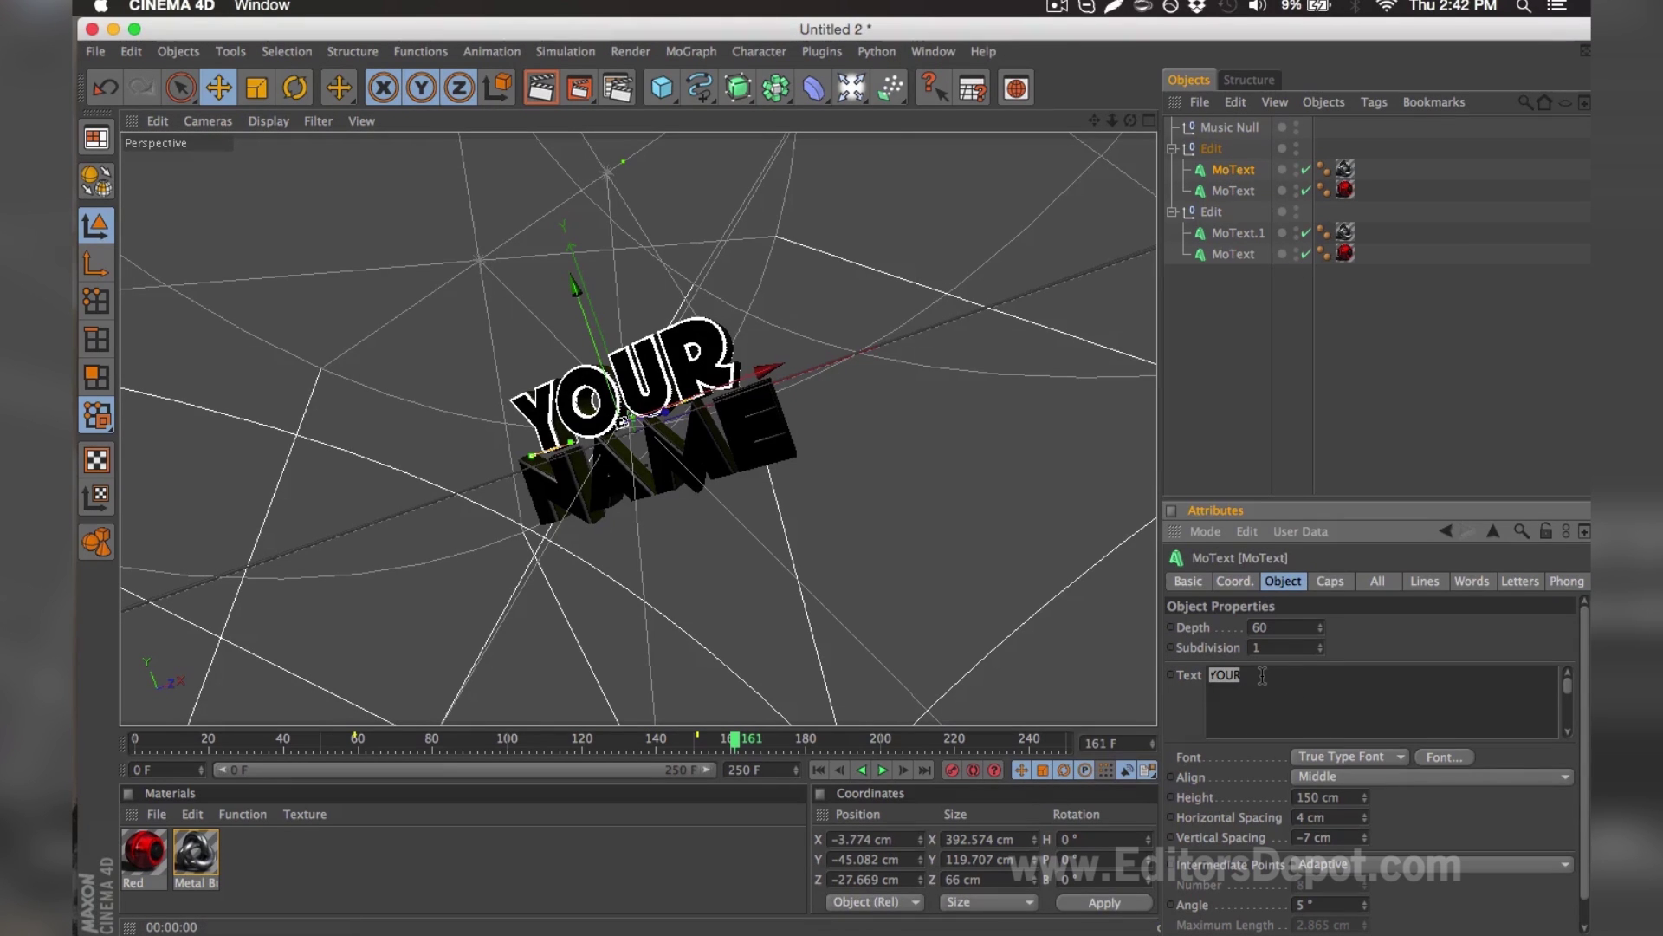
pyautogui.write('EDITORS')
pyautogui.click(1233, 191)
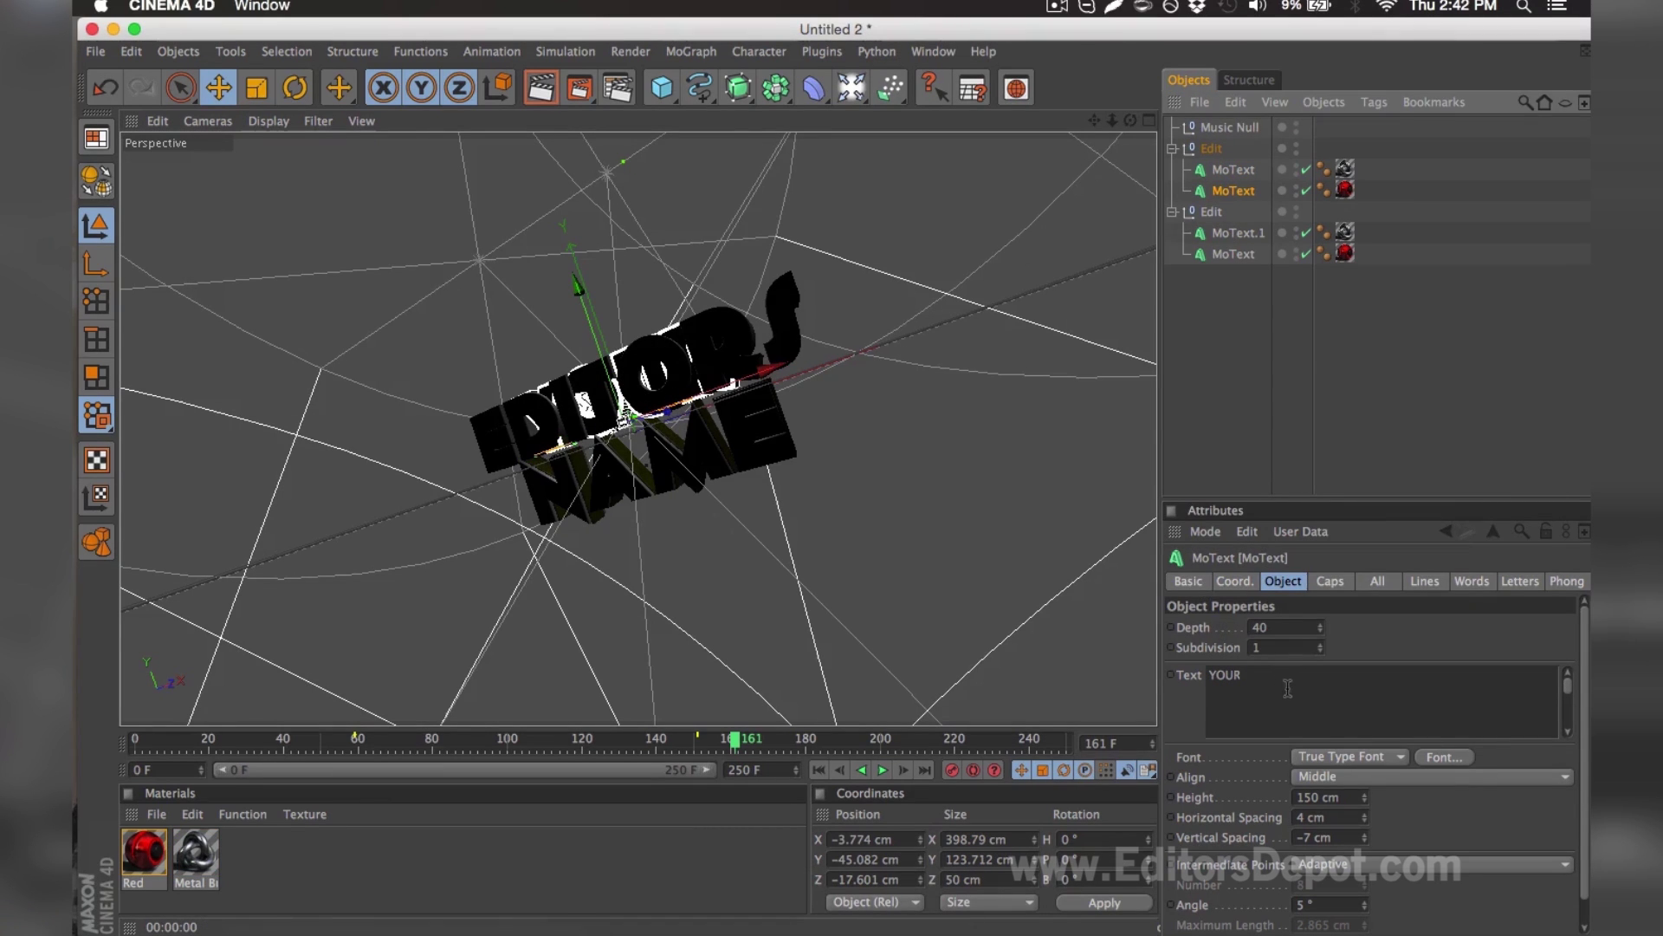
pyautogui.write('EDITORS')
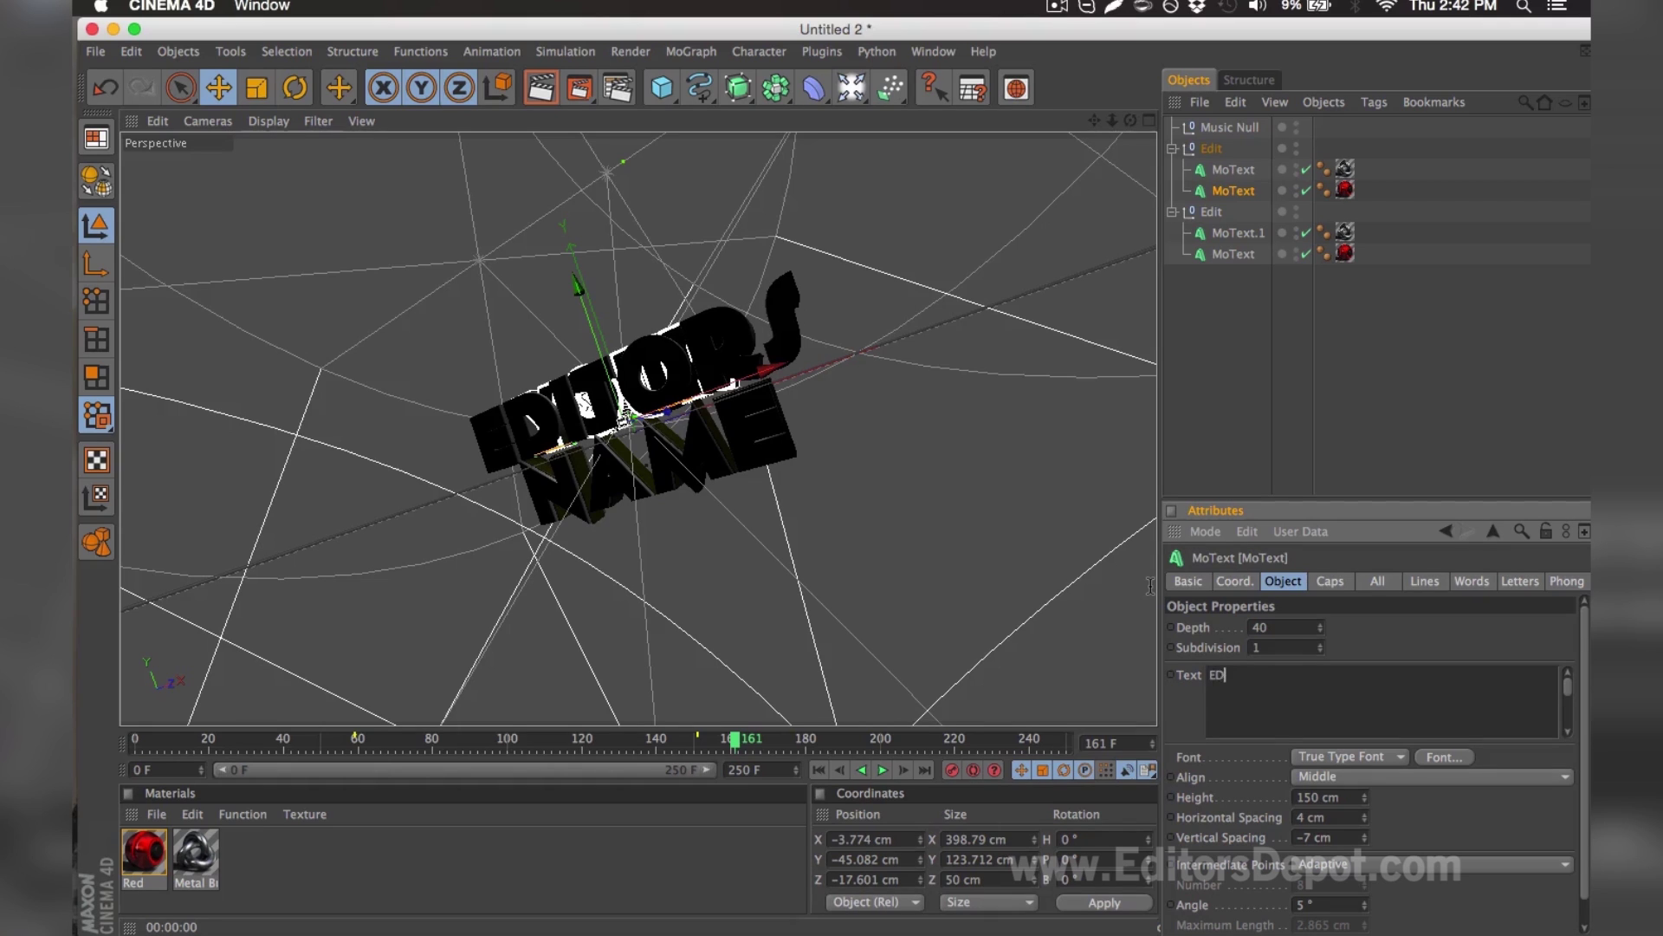
pyautogui.click(1183, 414)
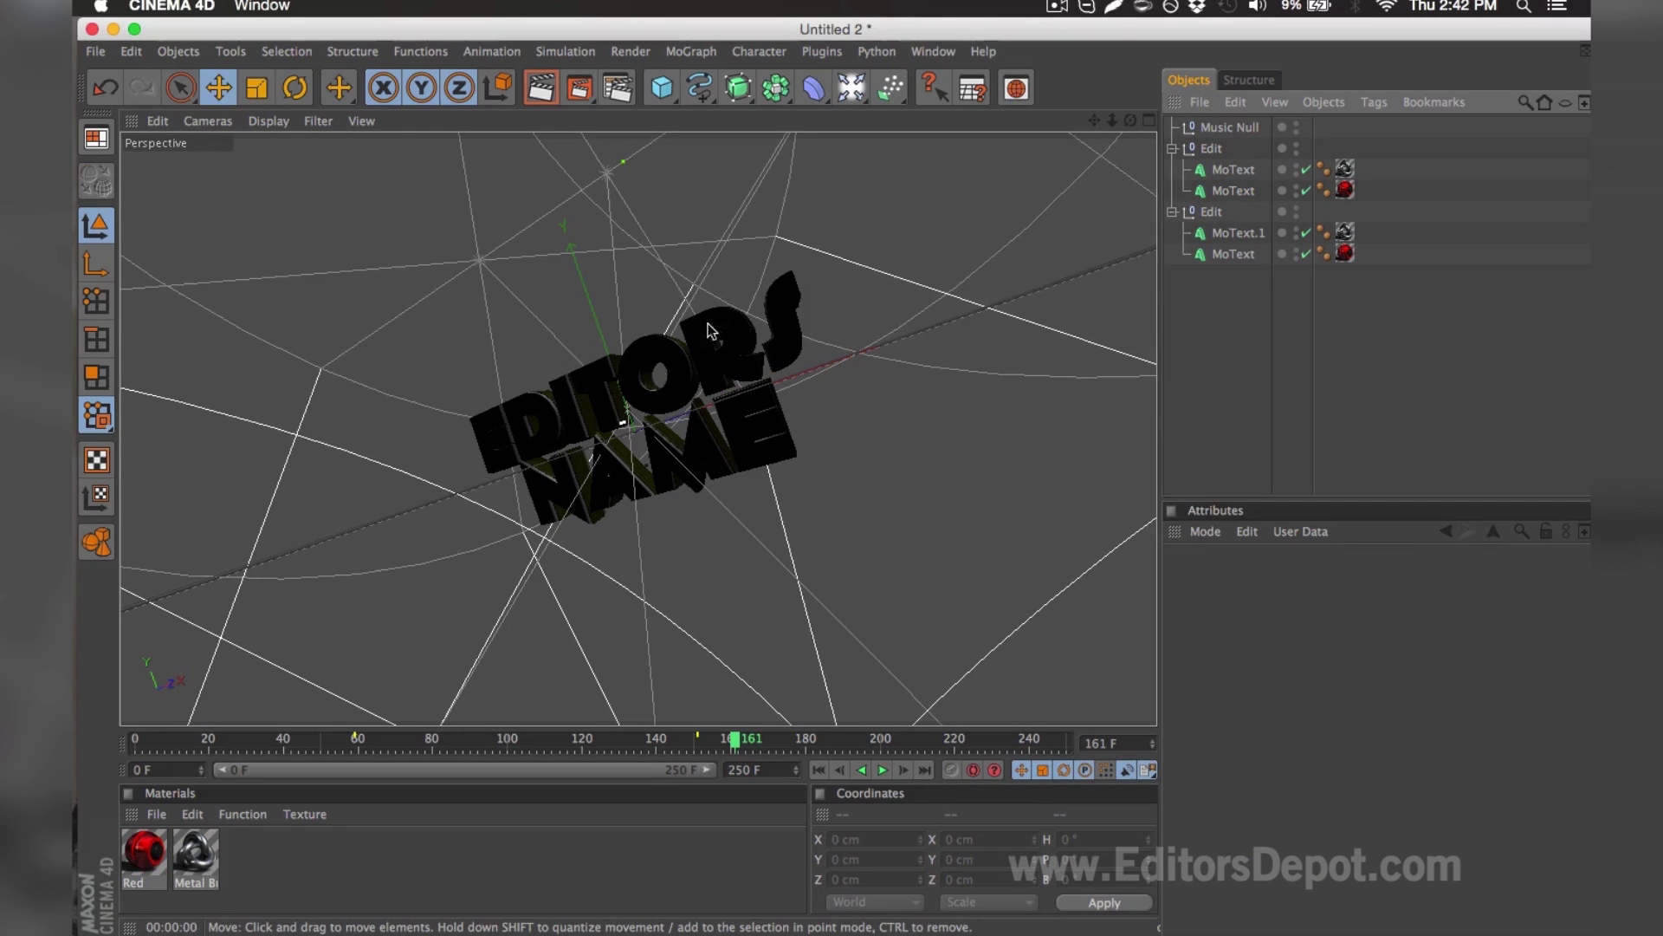
pyautogui.click(539, 90)
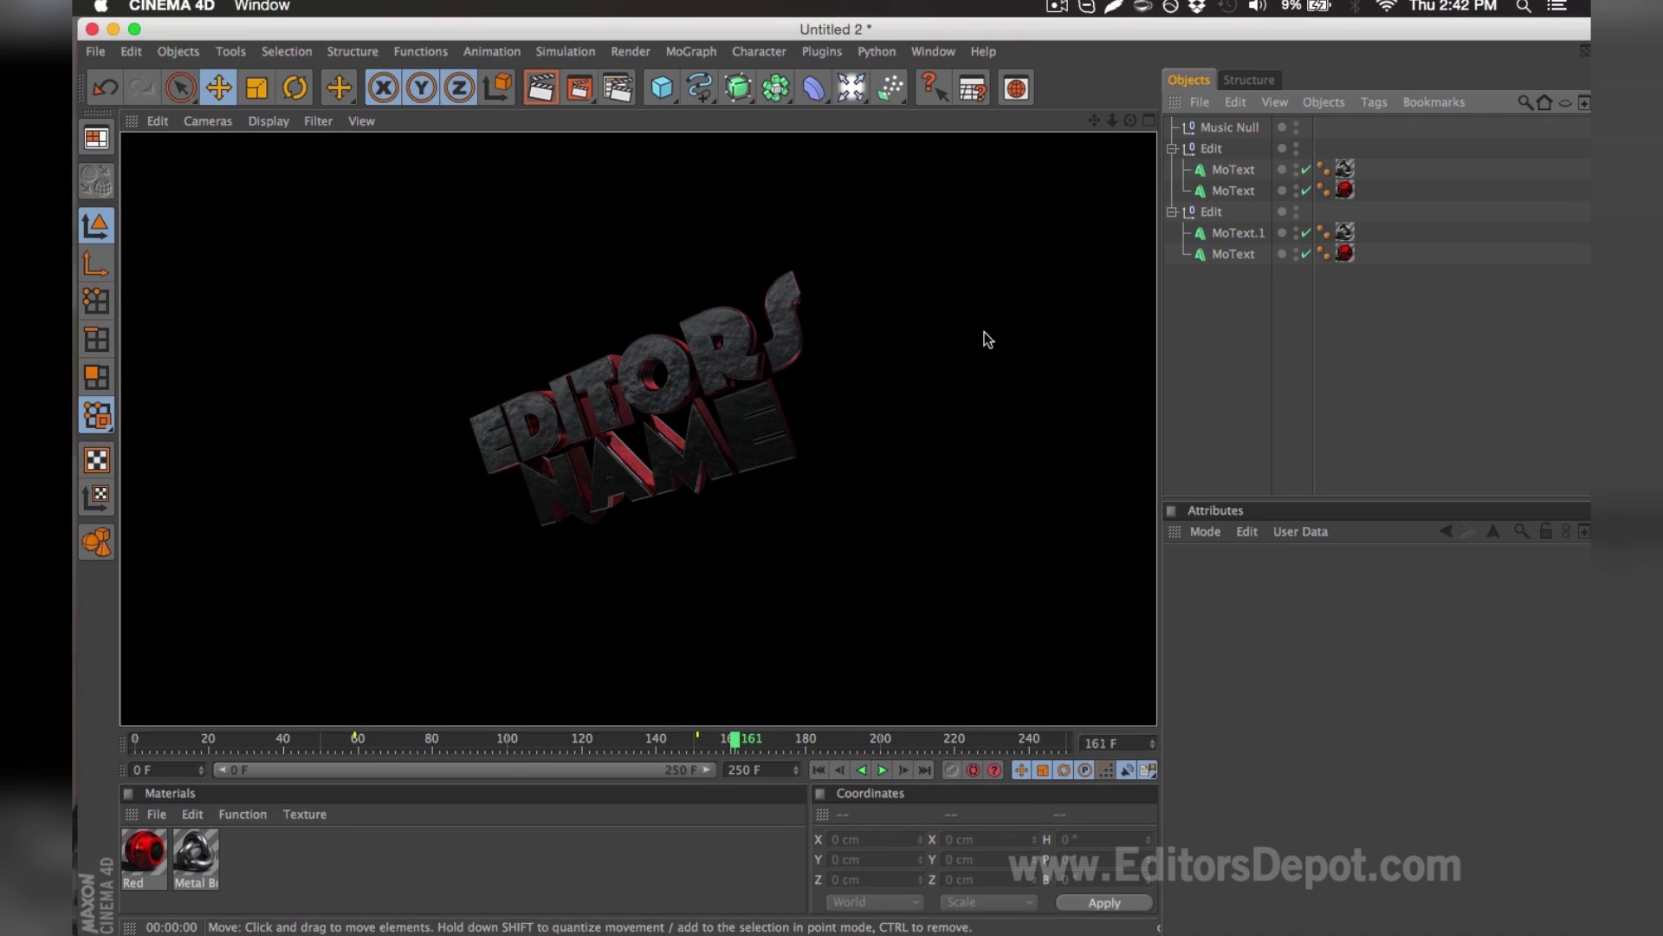
# Change both bottom-line MoText objects from NAME to DEPOT and preview the EDITORS DEPOT render
pyautogui.click(1239, 228)
pyautogui.keyDown('shift'); pyautogui.click(1236, 252); pyautogui.keyUp('shift')
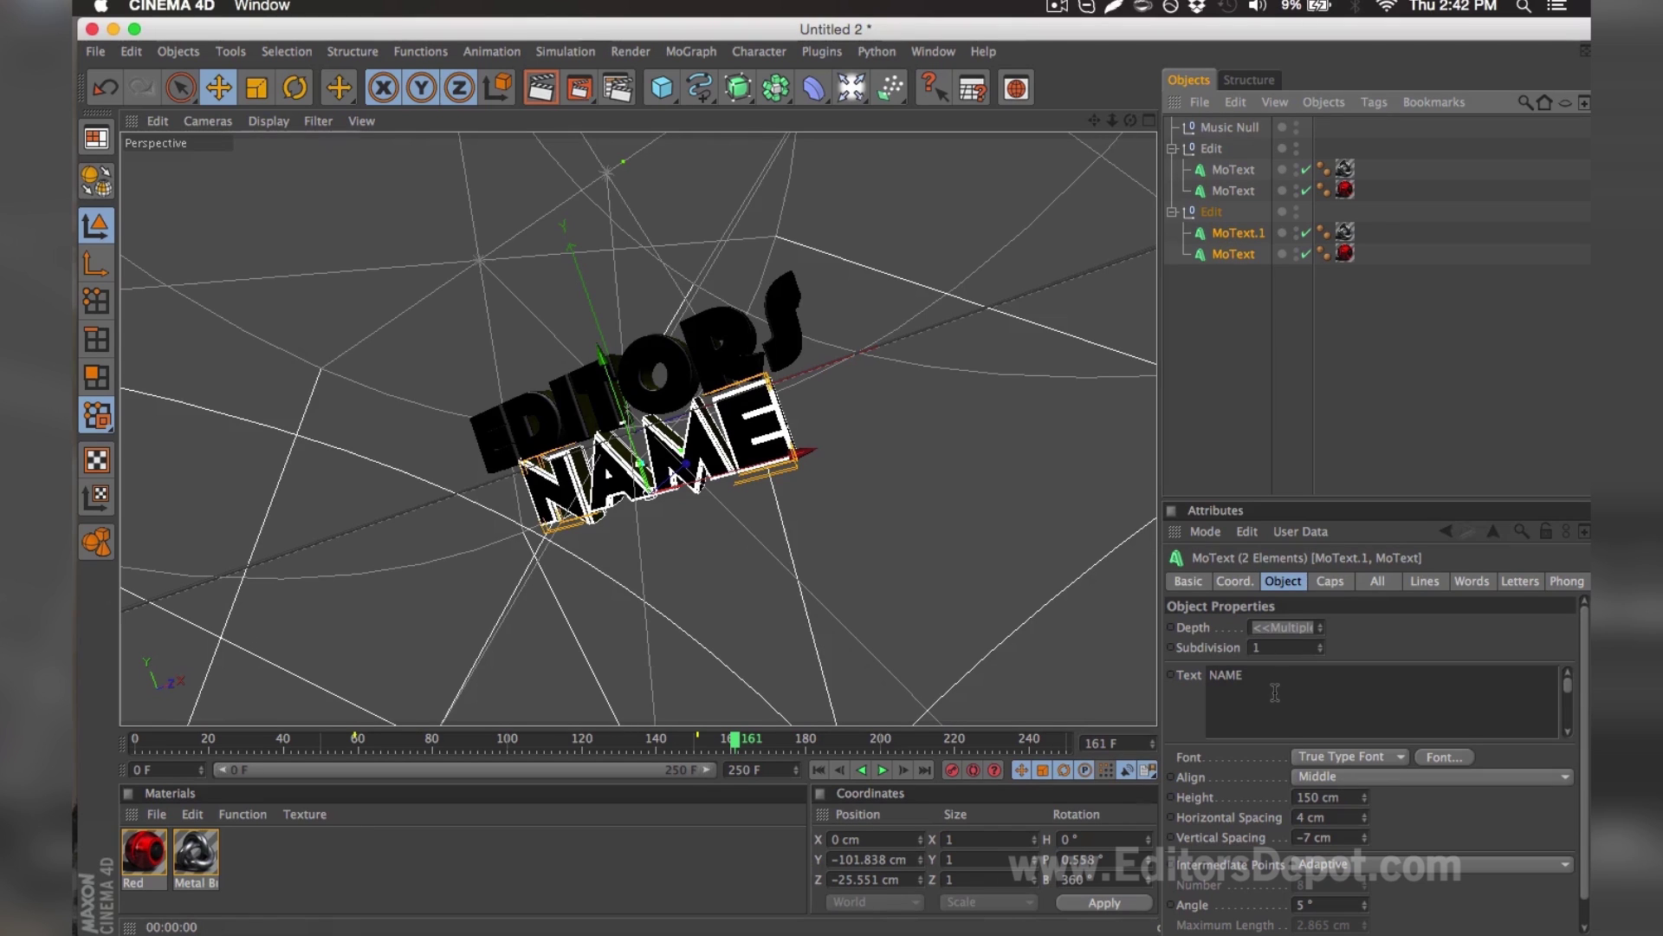
pyautogui.doubleClick(1225, 675)
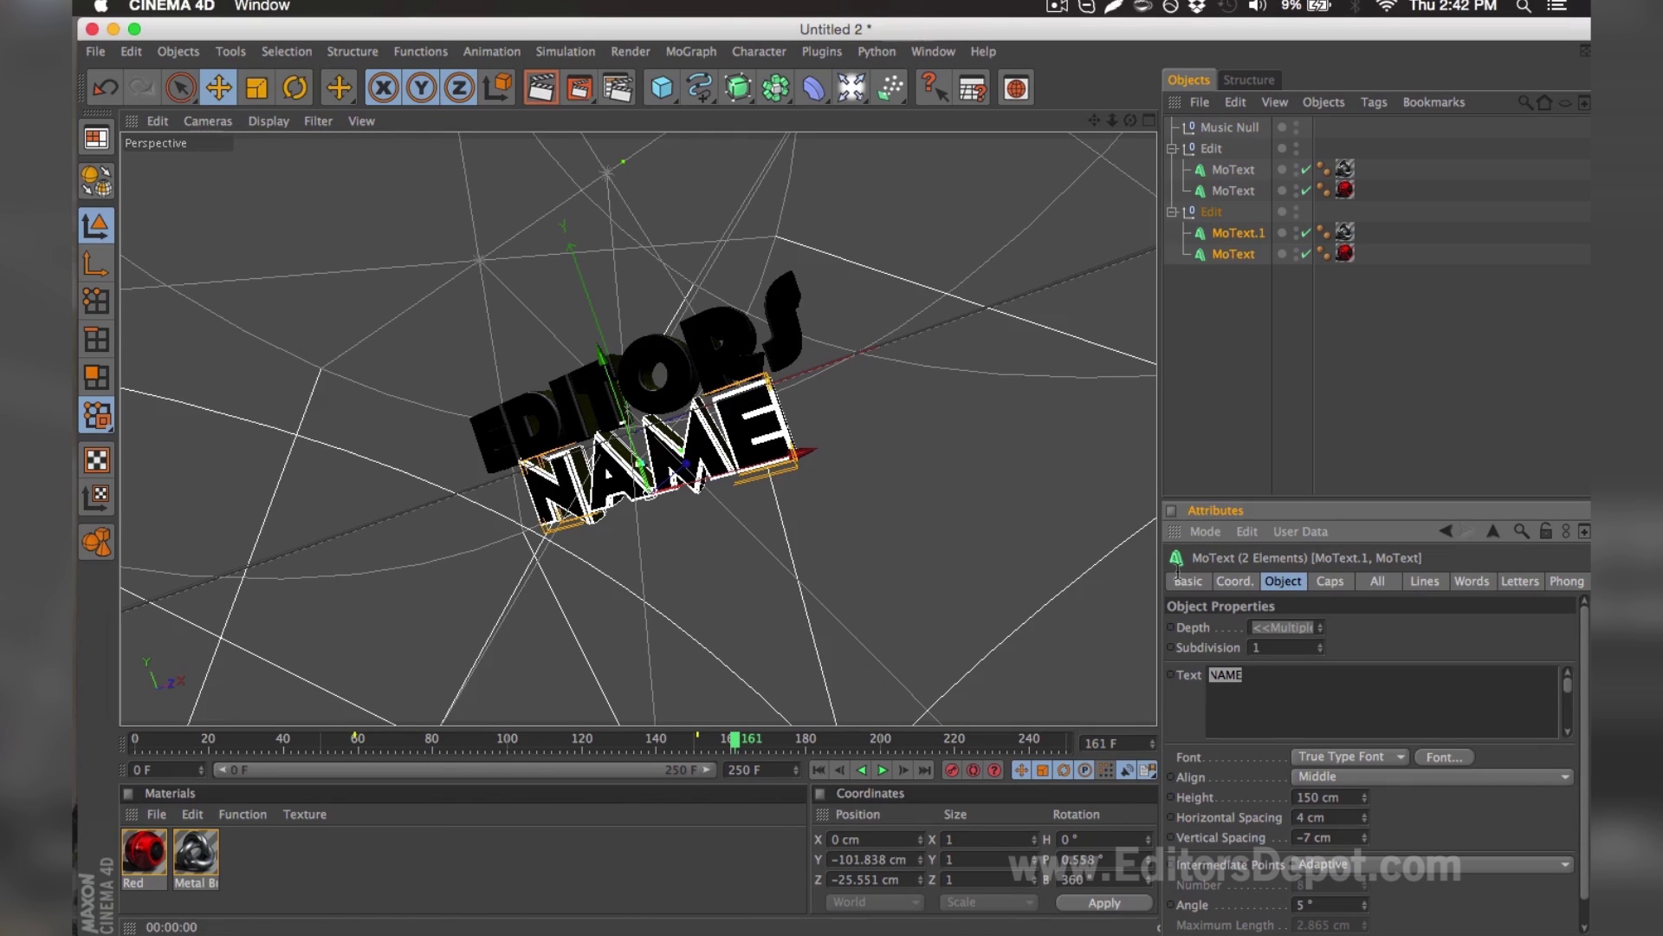
pyautogui.write('DEPOT')
pyautogui.click(1190, 360)
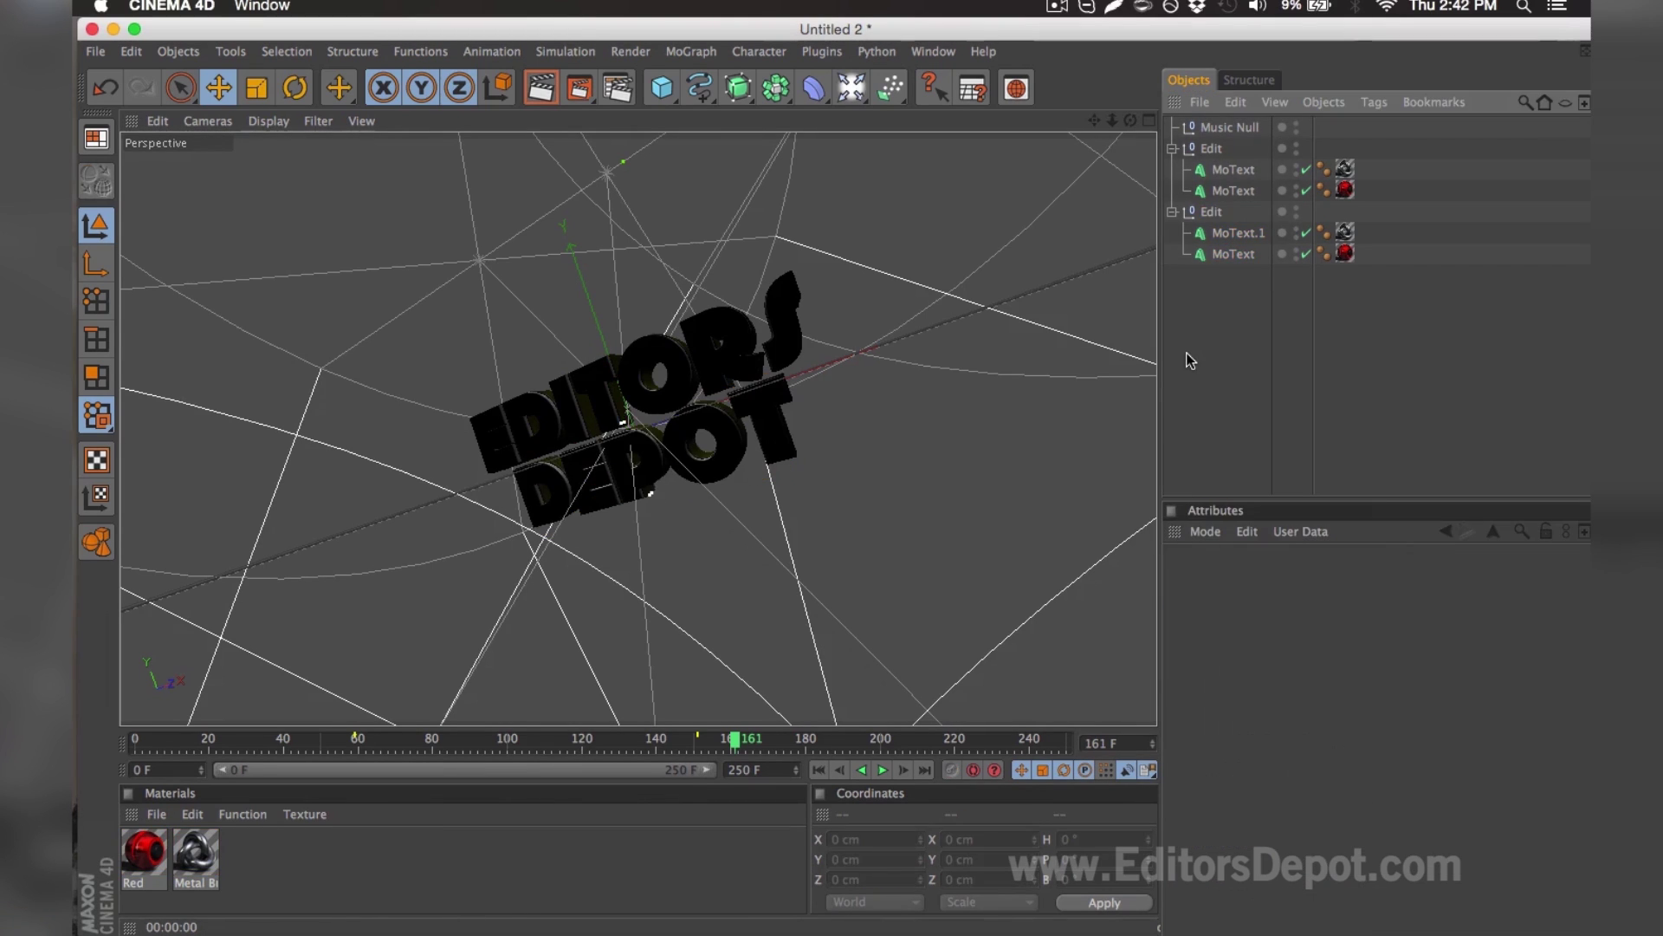
pyautogui.click(539, 87)
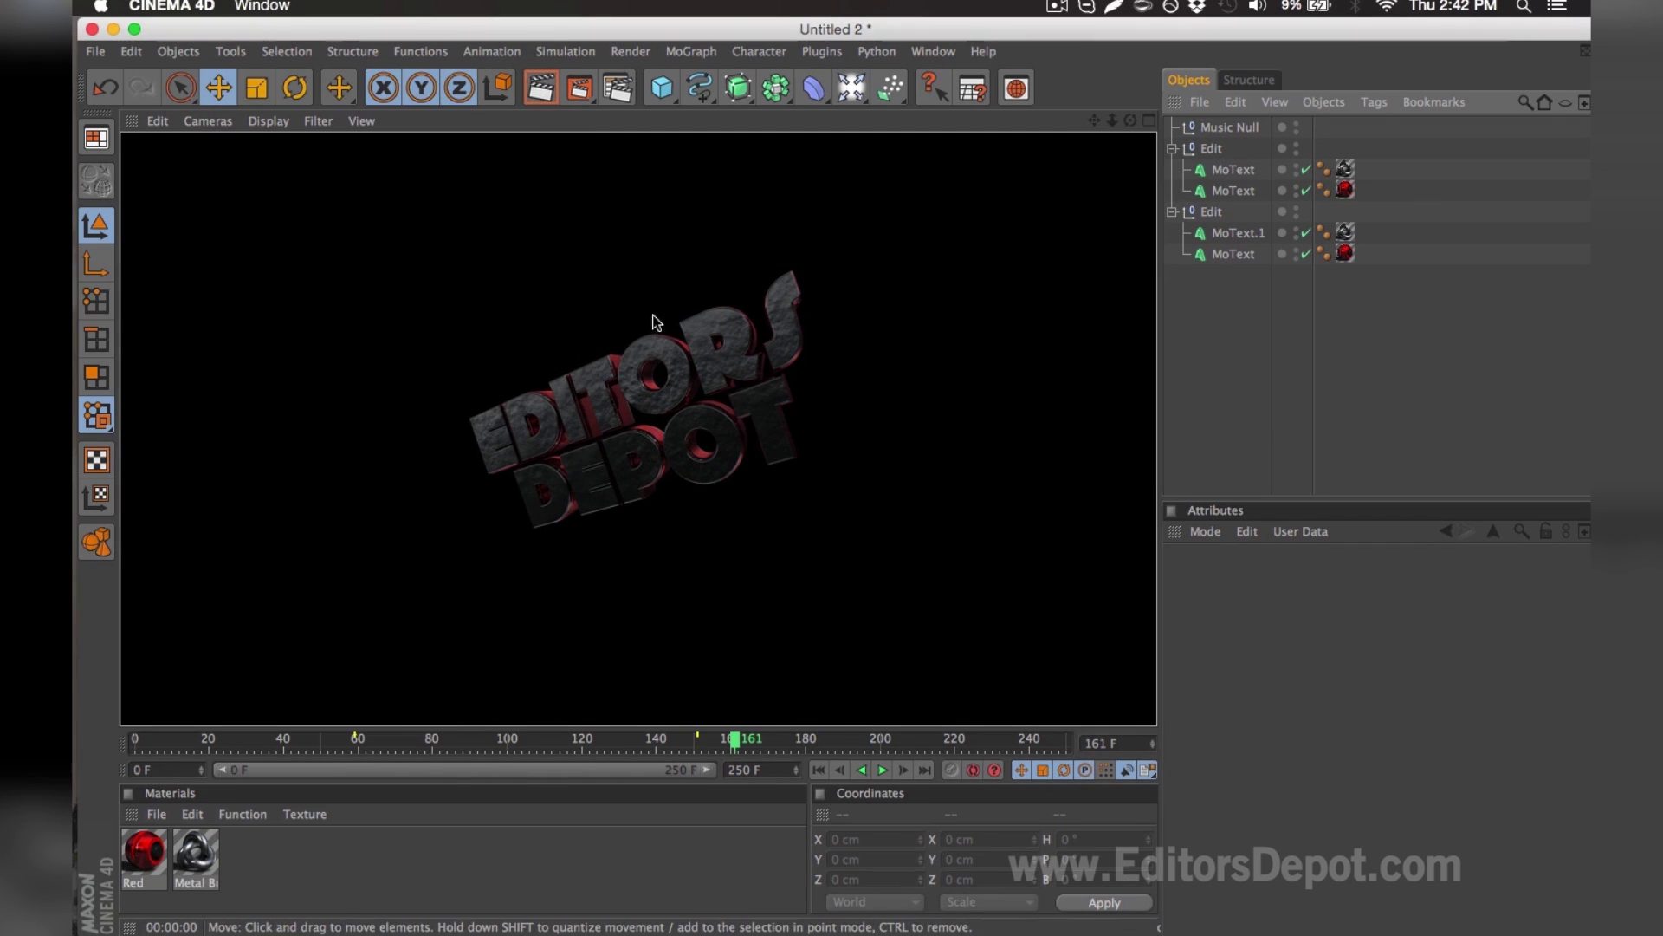
pyautogui.click(787, 249)
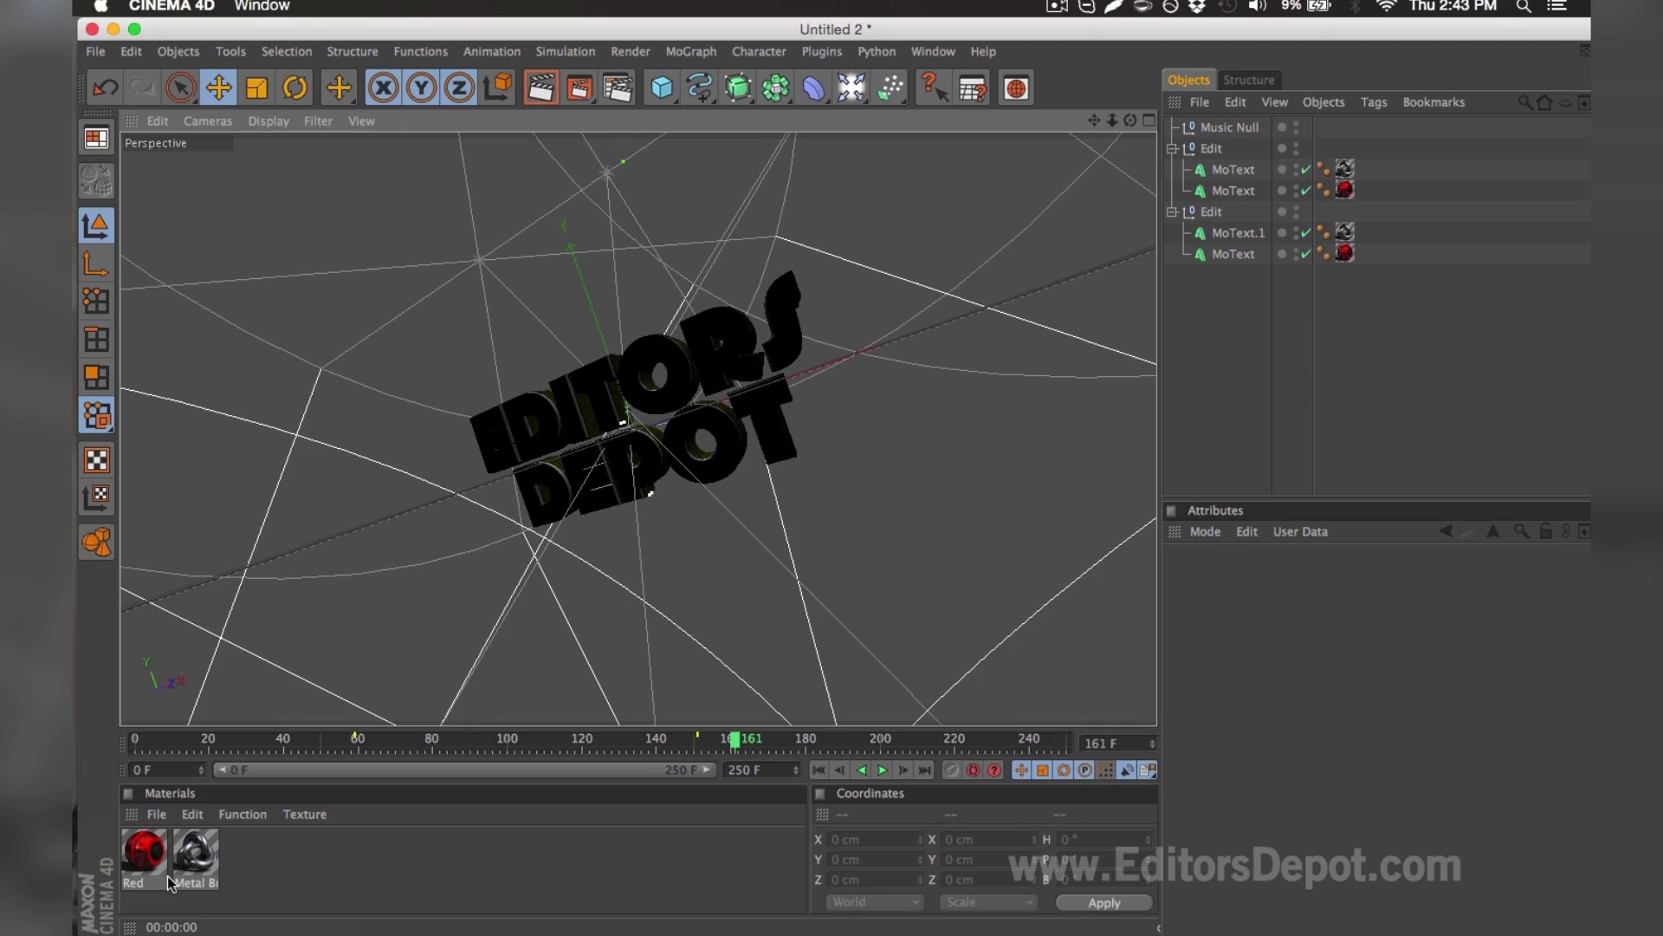
# Set the Red material's colour to magenta (R 217, G 46, B 210)
pyautogui.doubleClick(144, 849)
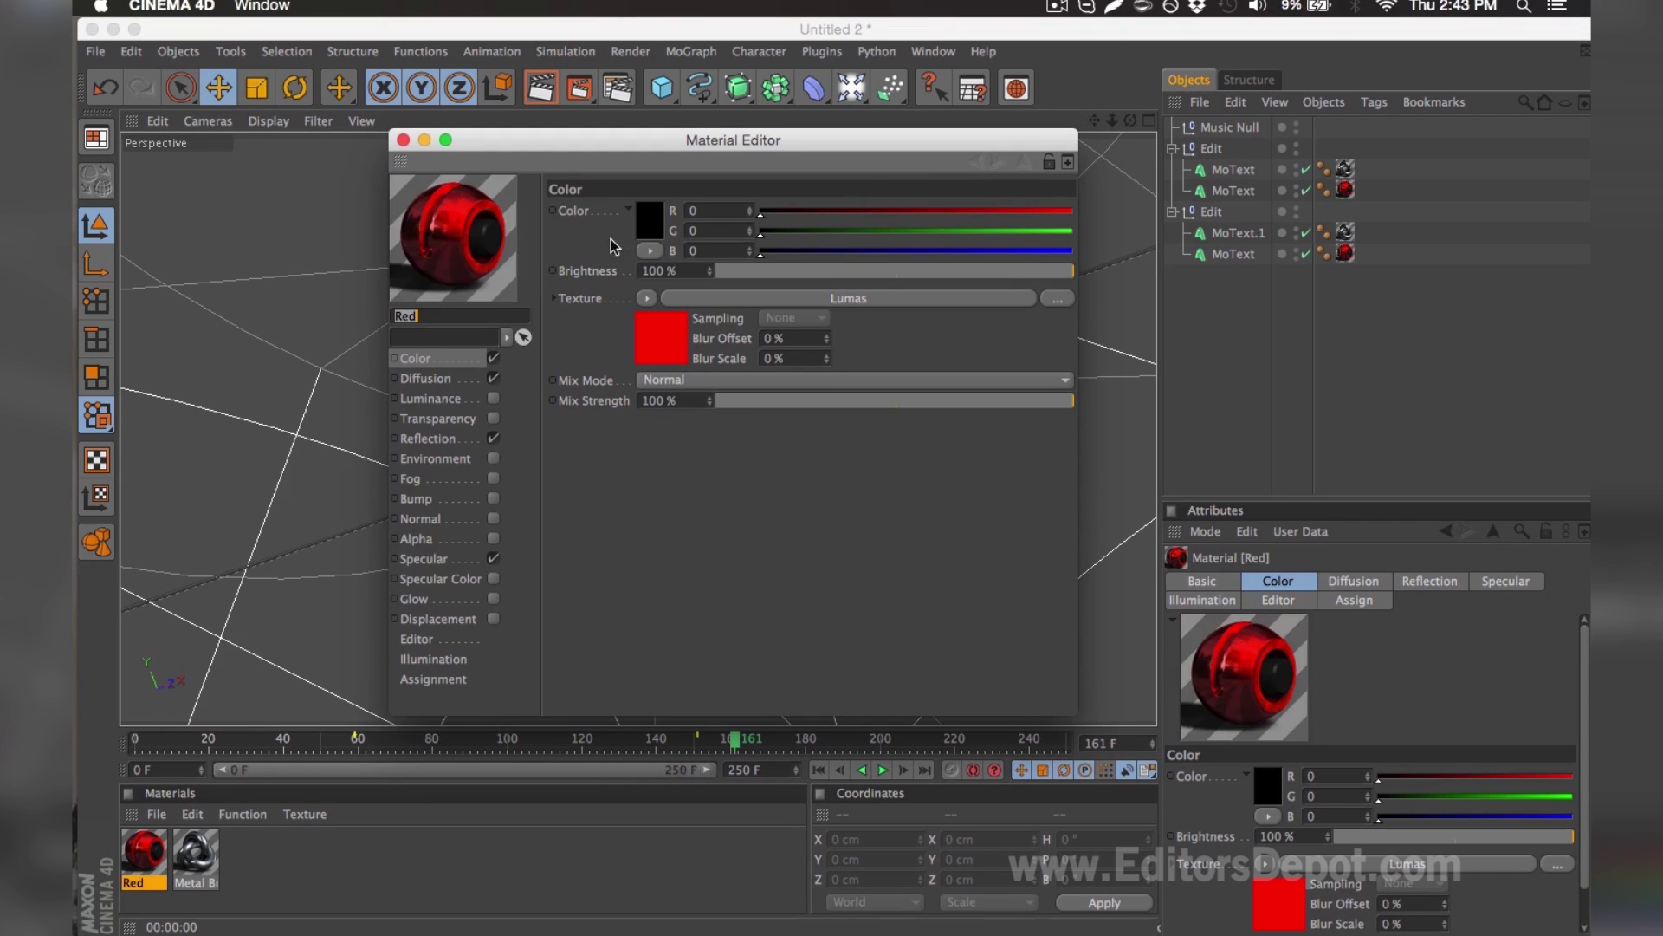
pyautogui.moveTo(902, 211); pyautogui.dragTo(1016, 251)
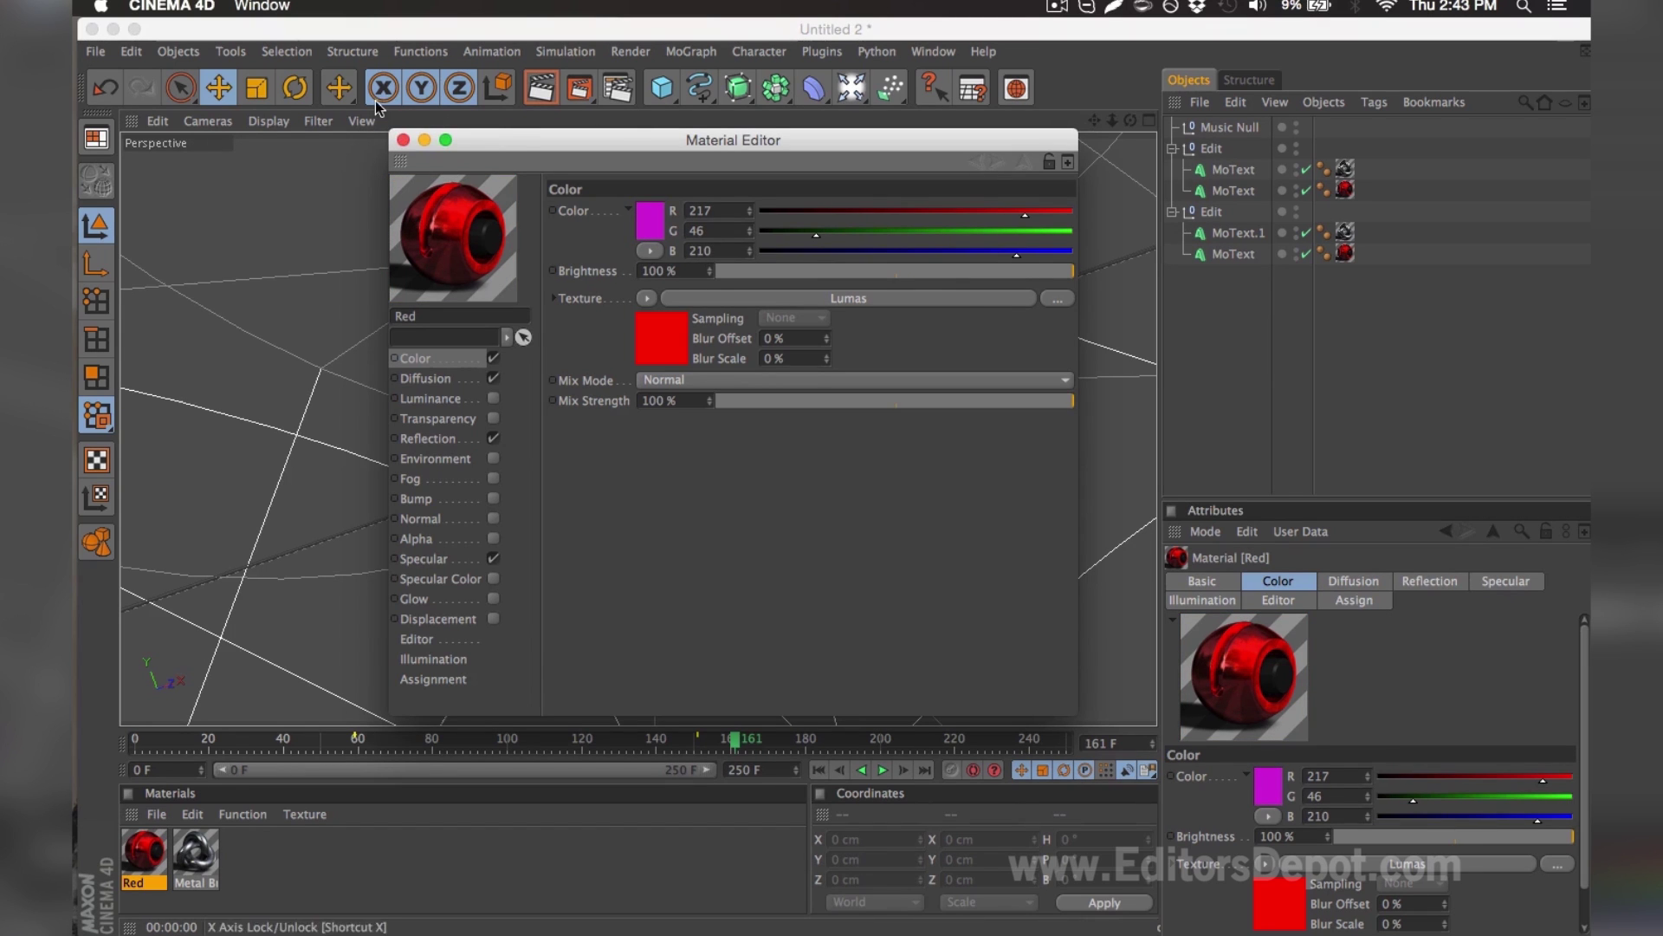
pyautogui.click(402, 140)
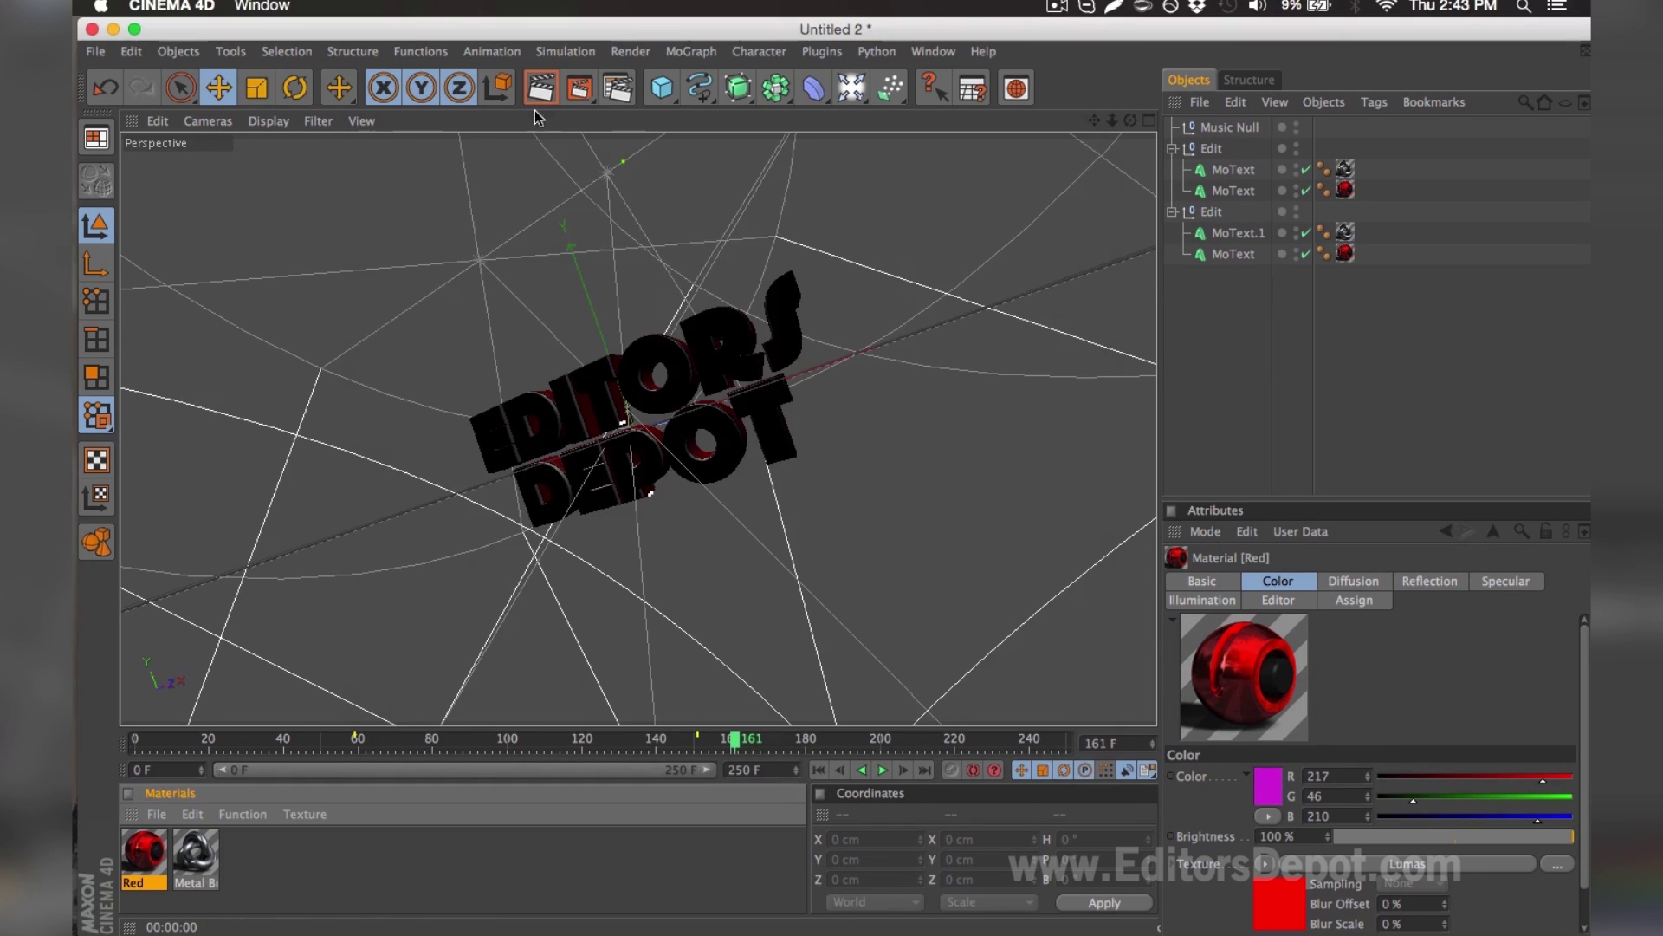
pyautogui.click(619, 98)
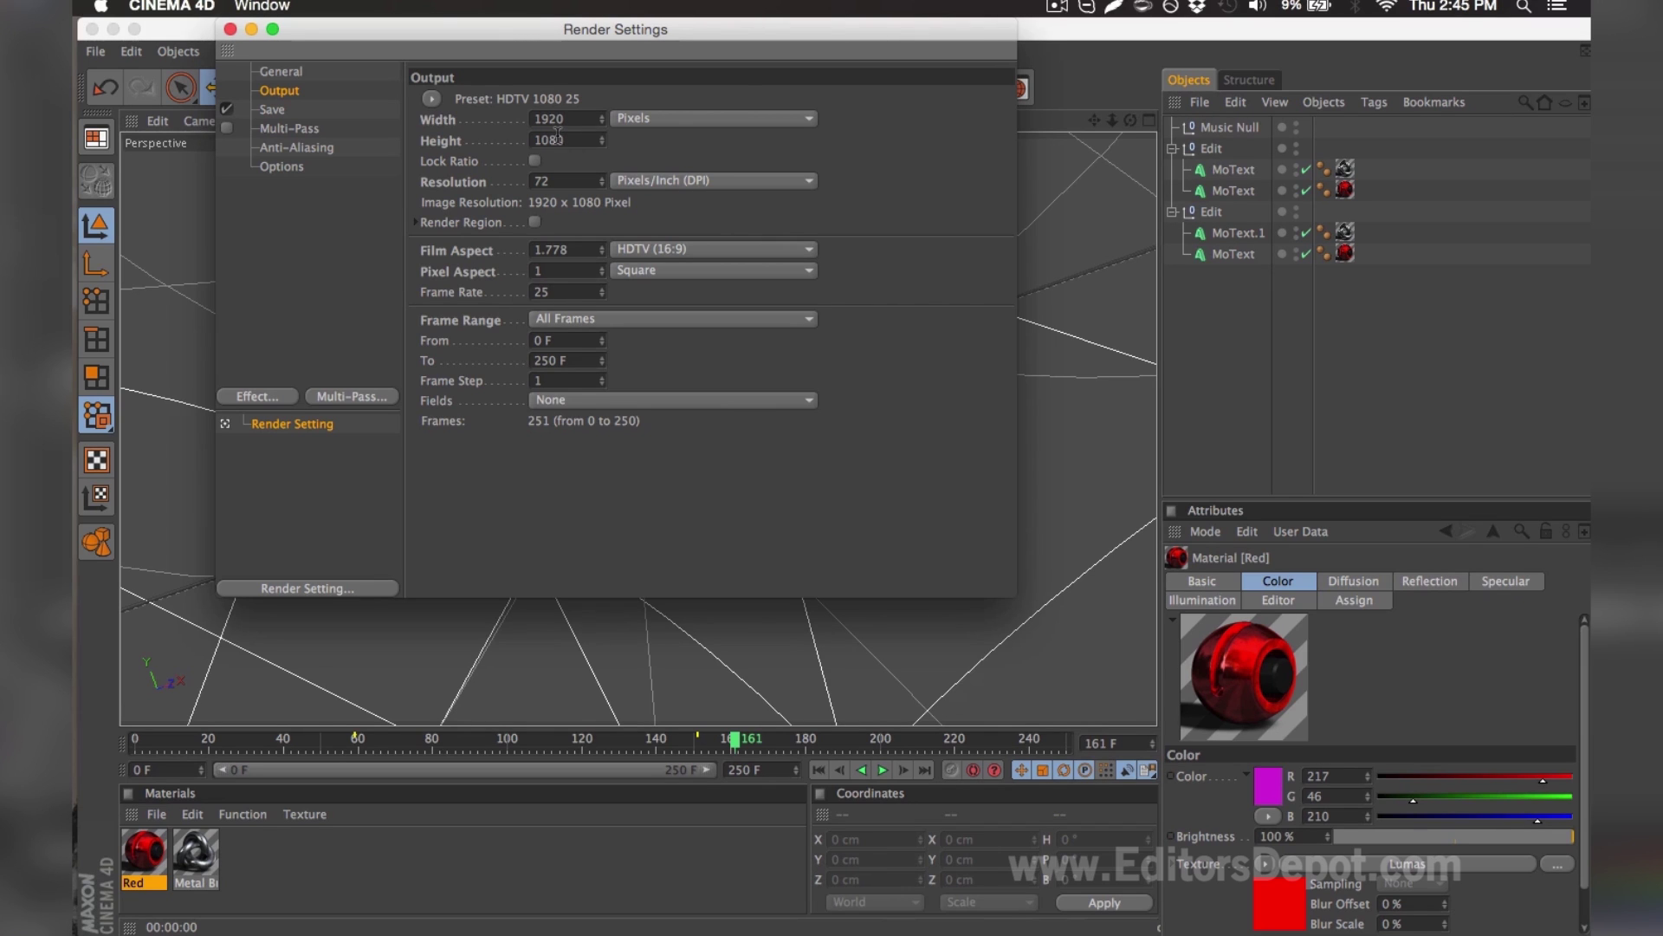
# Render all frames as PNG images saved to render in the Desktop TEMPLATE RENDER folder
pyautogui.click(557, 320)
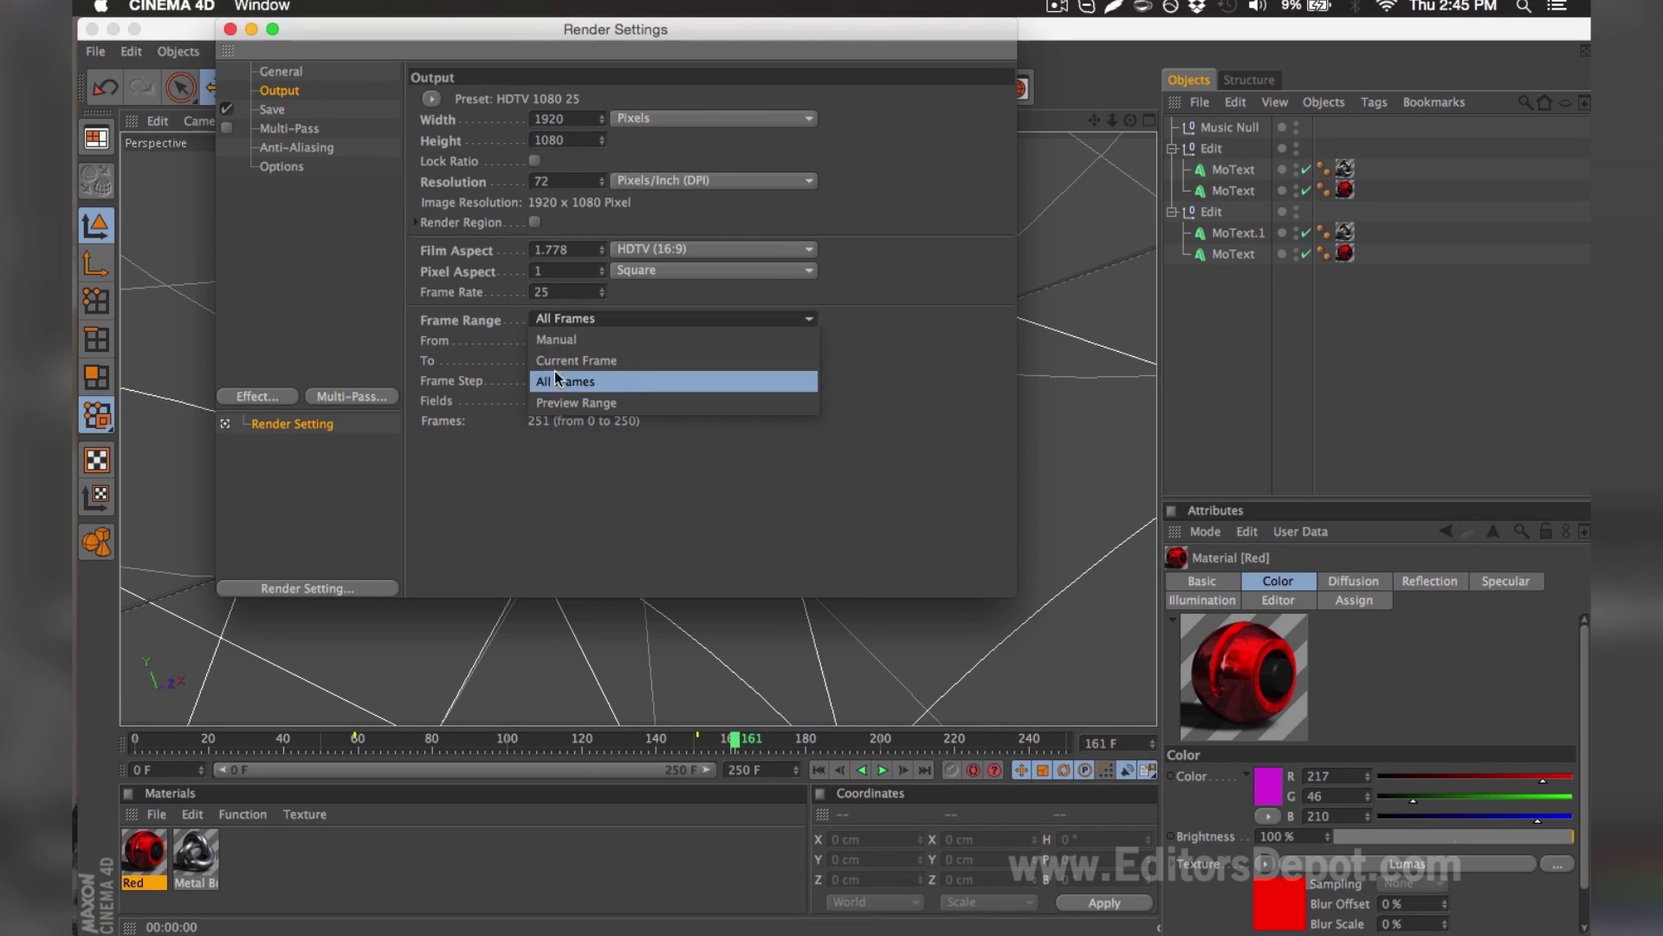
pyautogui.click(557, 375)
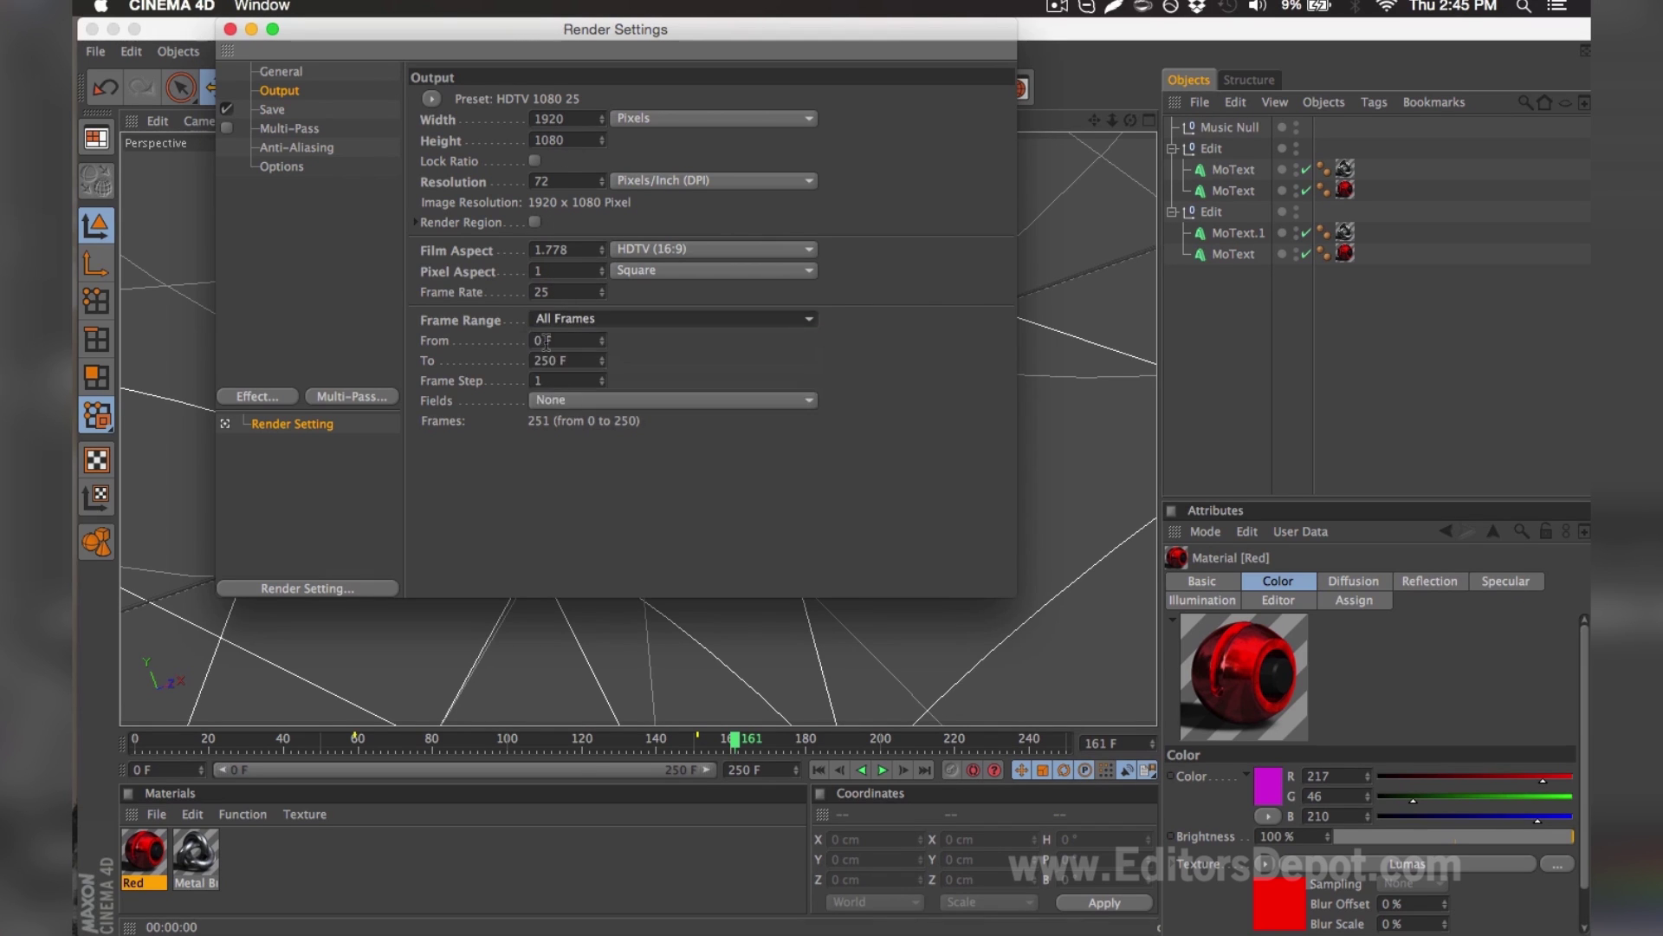
pyautogui.click(332, 111)
pyautogui.click(572, 163)
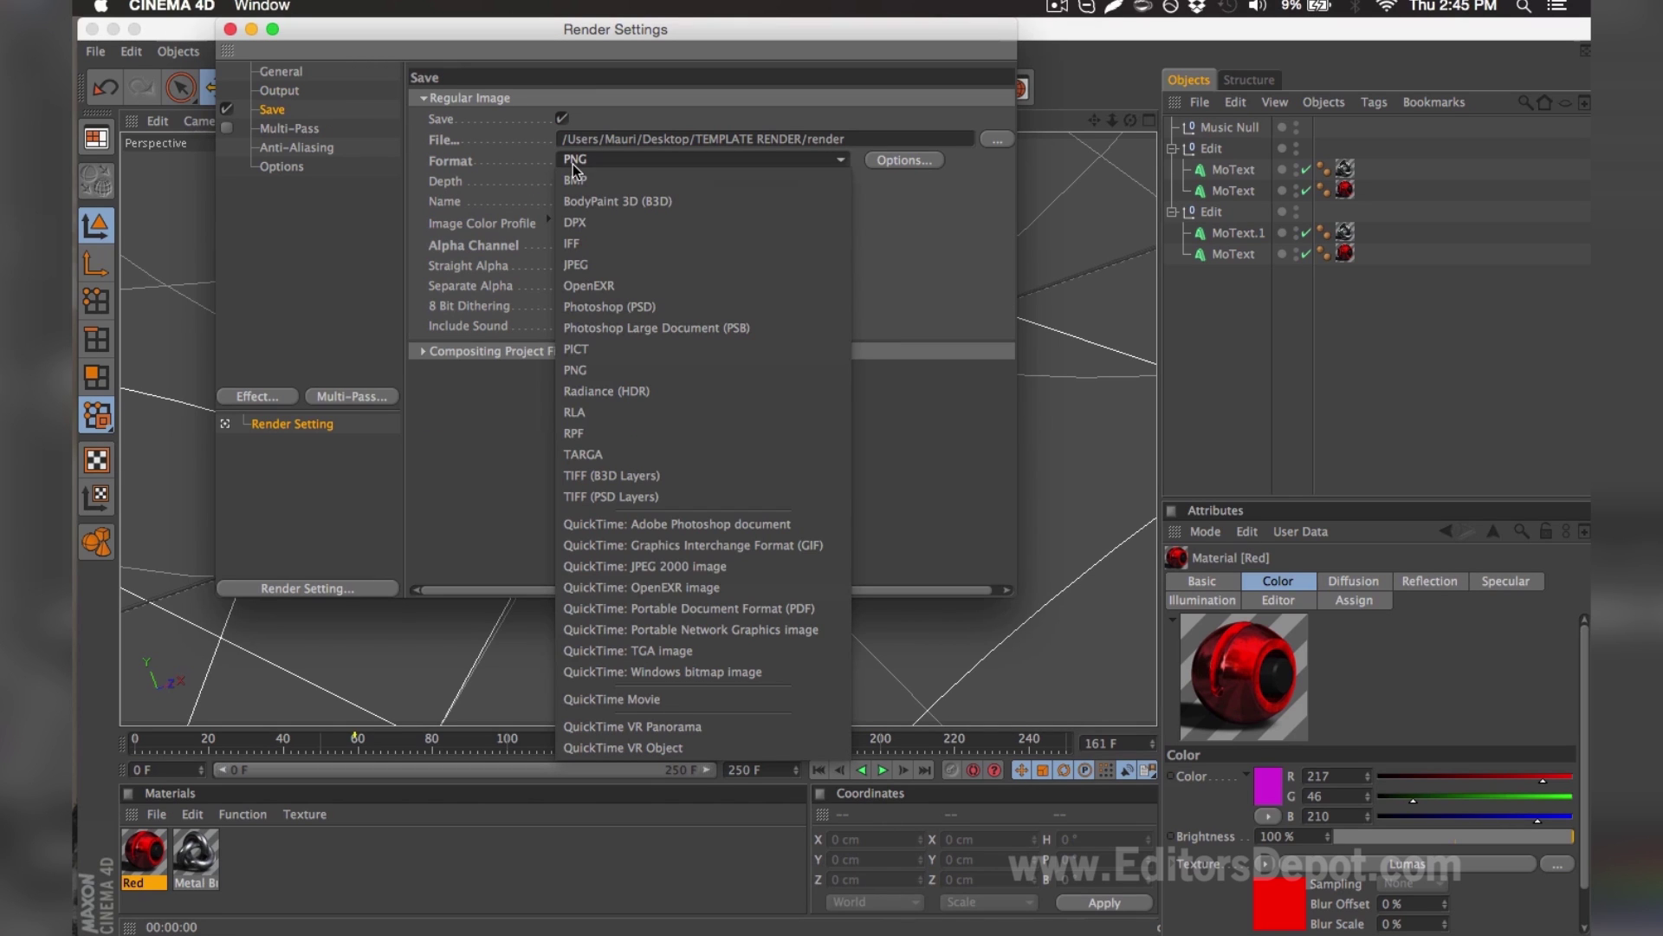
pyautogui.click(573, 163)
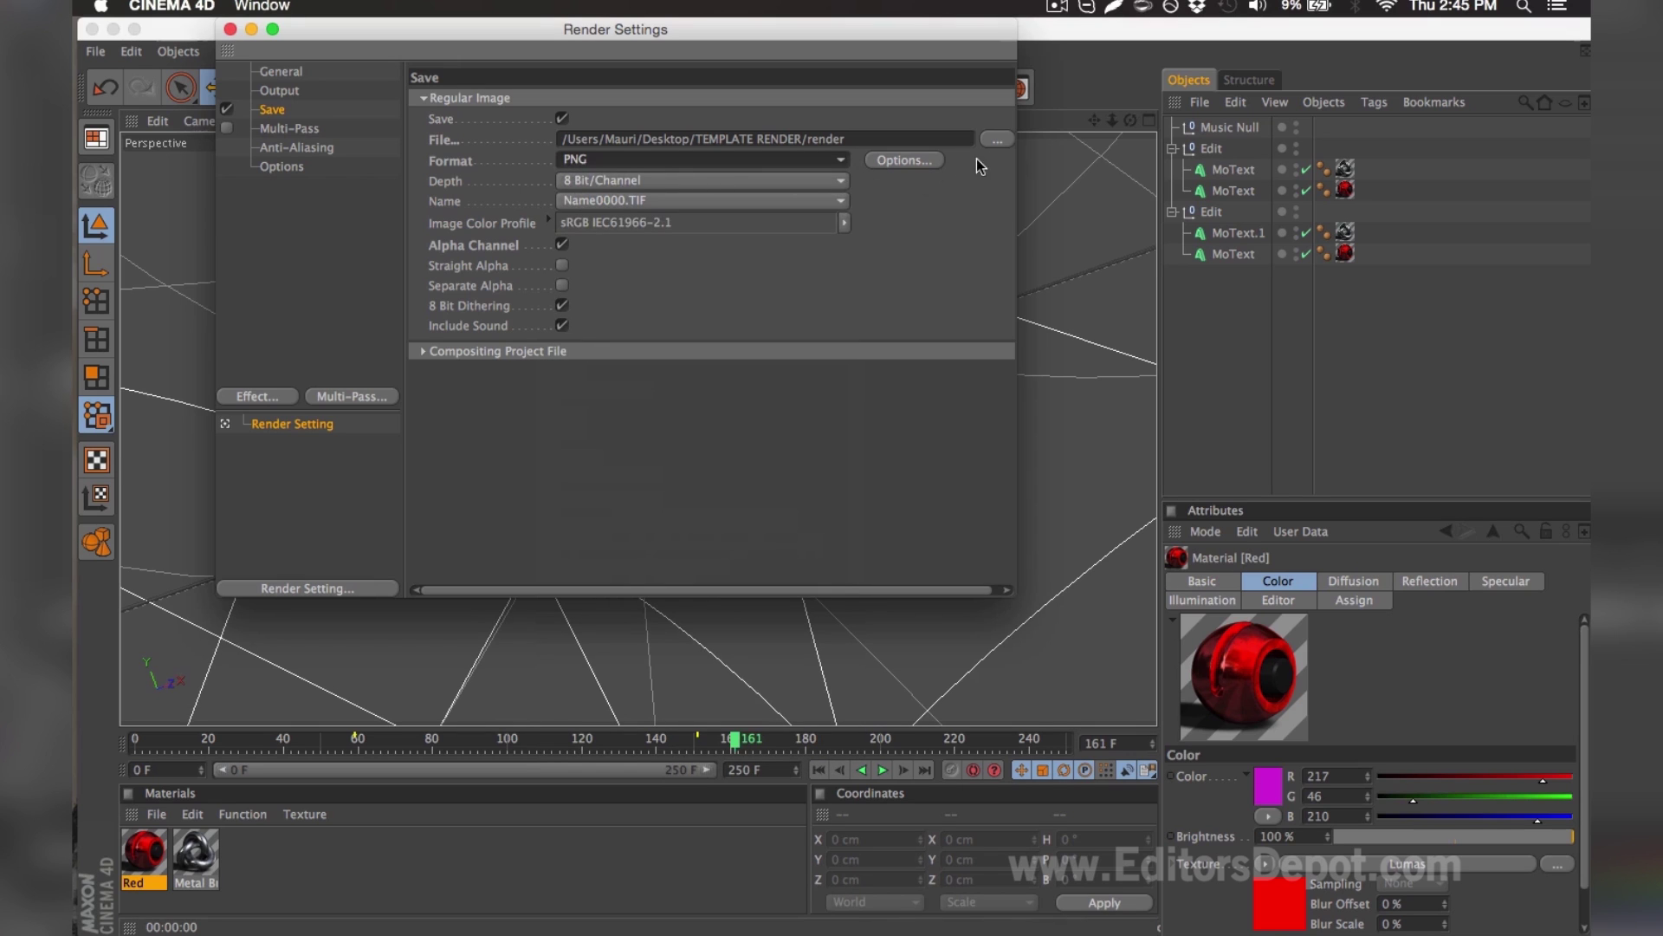
pyautogui.click(996, 139)
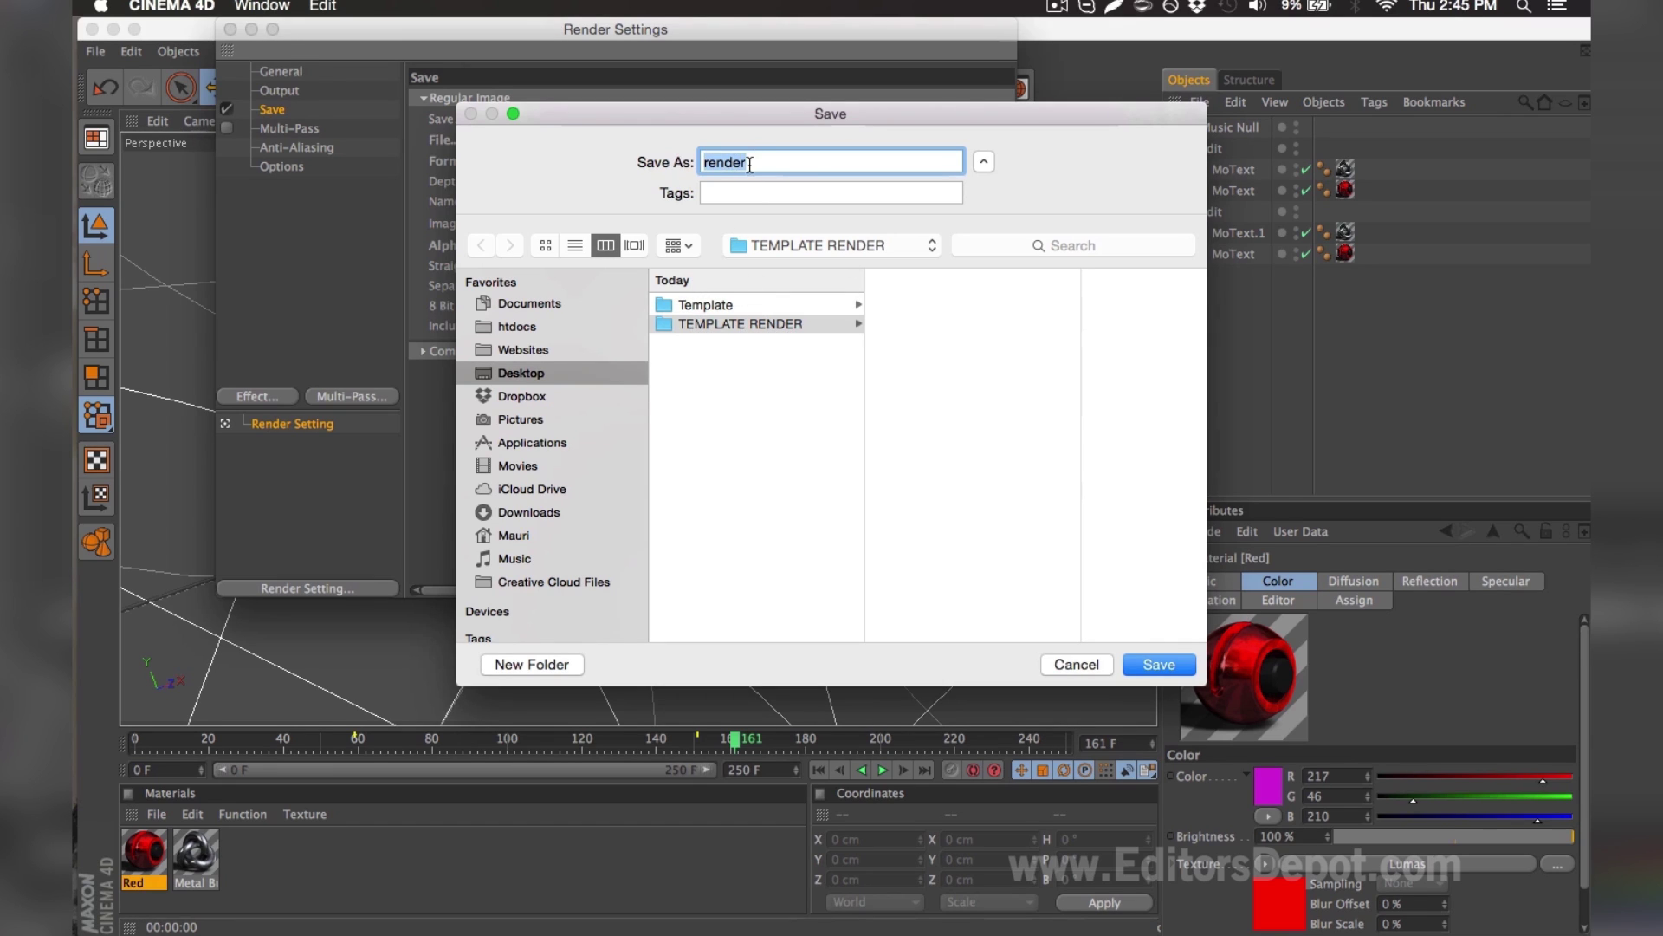
pyautogui.press('Return')
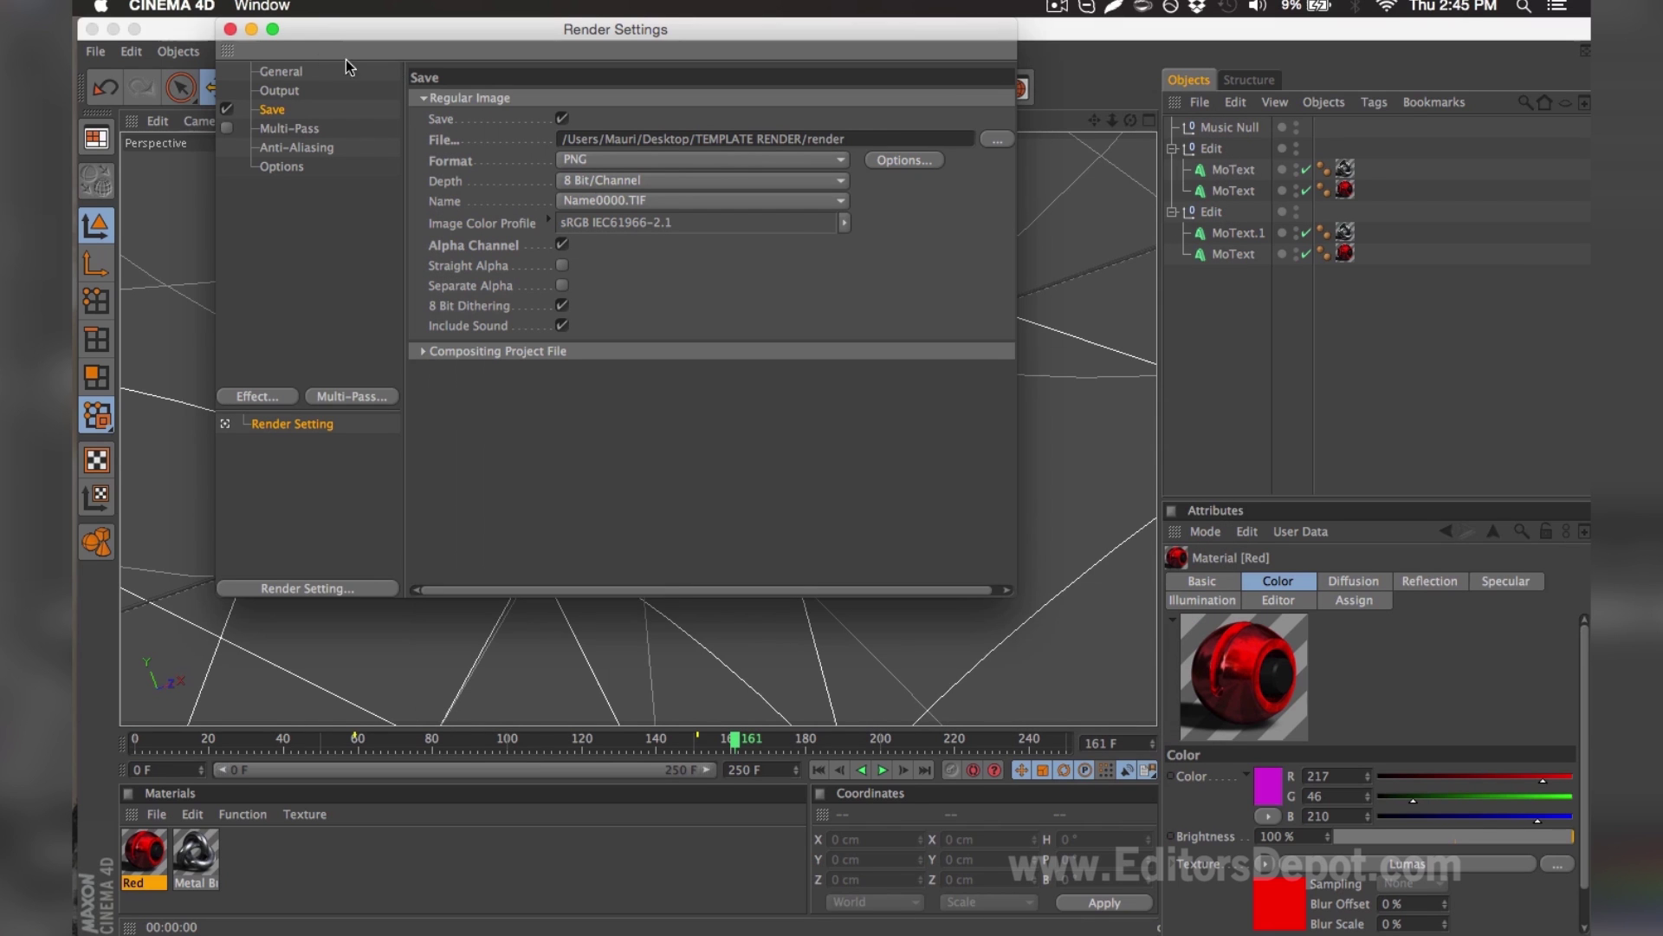
pyautogui.click(231, 30)
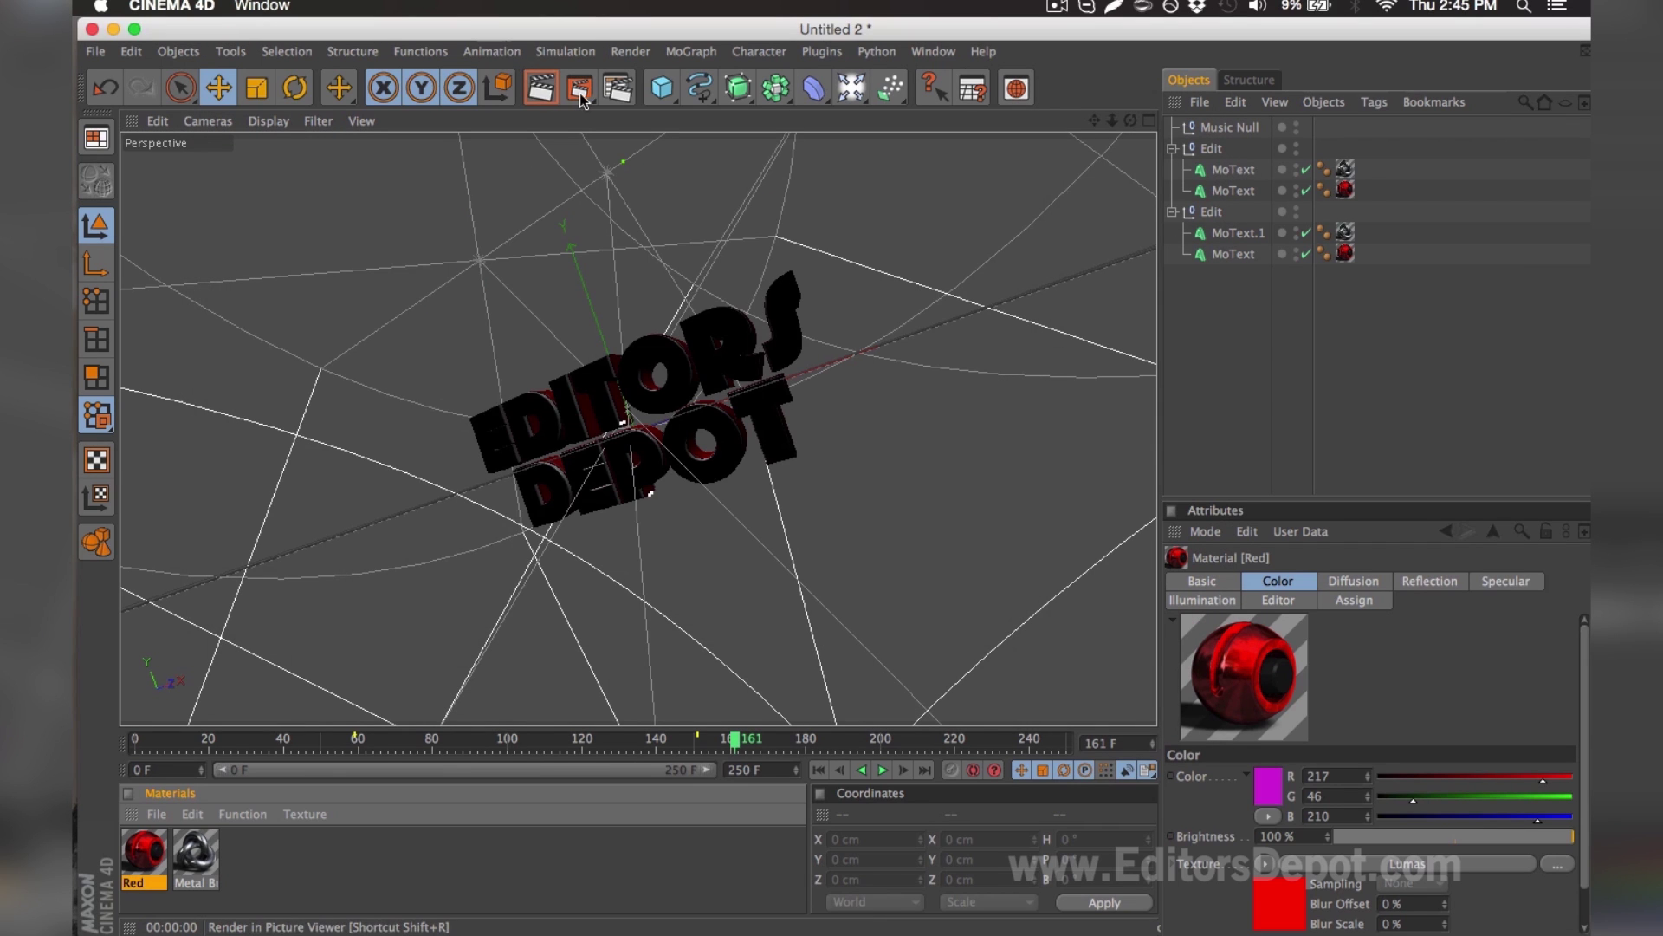
# Start the full render of the EDITORS DEPOT animation in the Picture Viewer
pyautogui.click(581, 90)
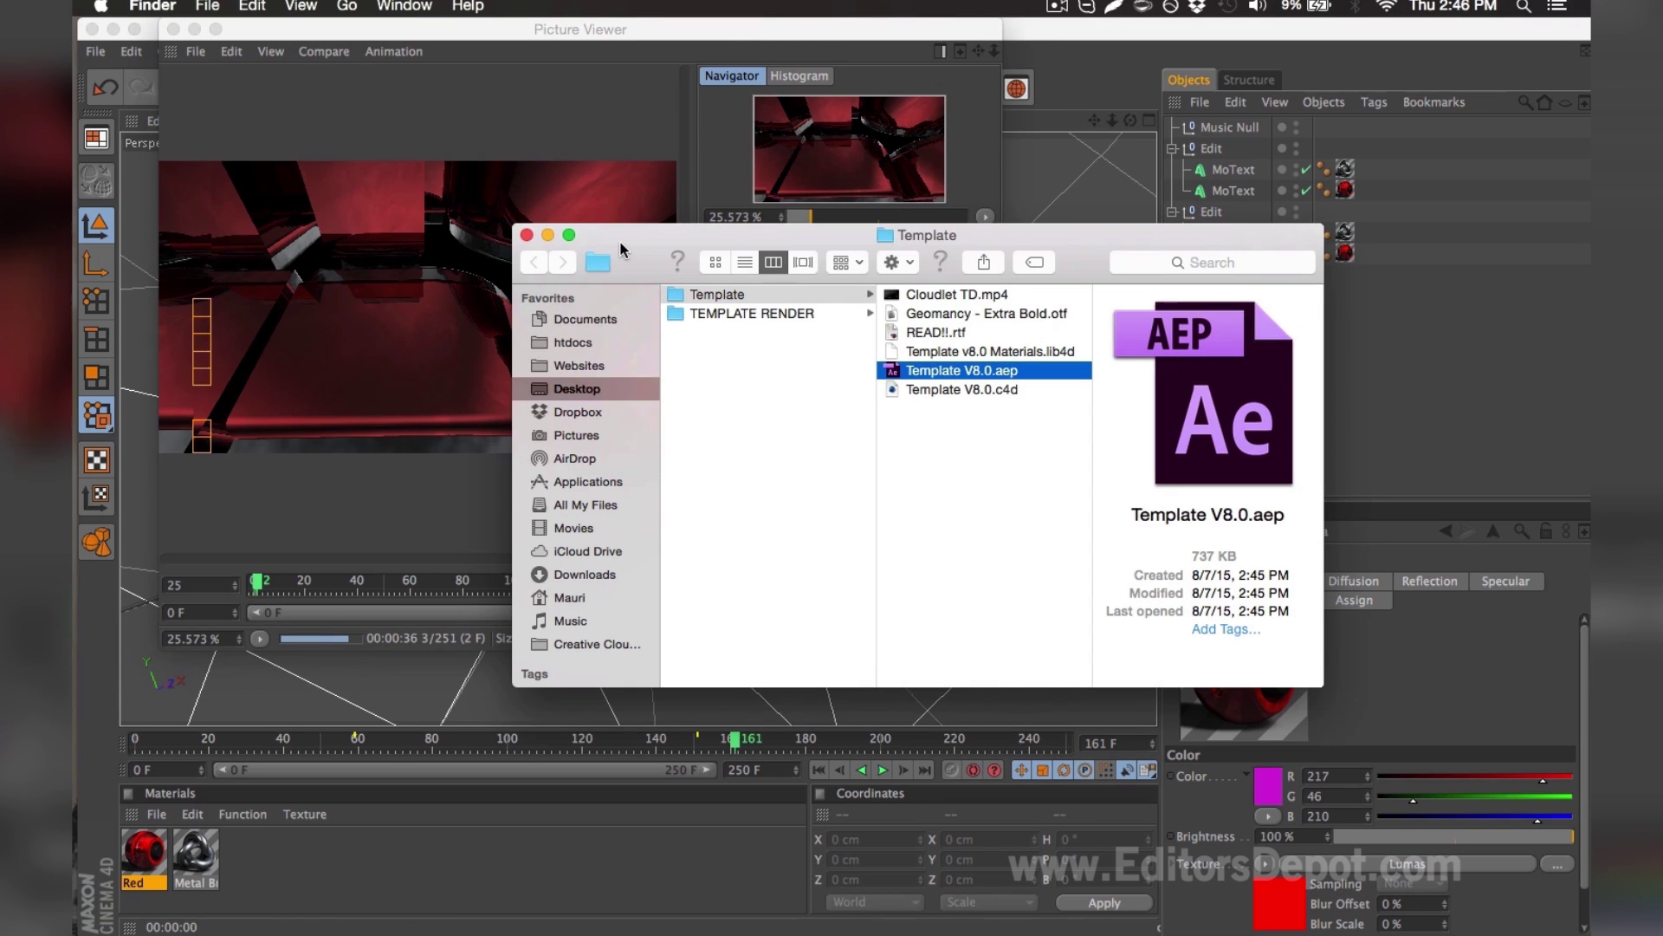
# Open Template V8.0.aep, accepting the conversion and dismissing the missing-files warning
pyautogui.doubleClick(953, 370)
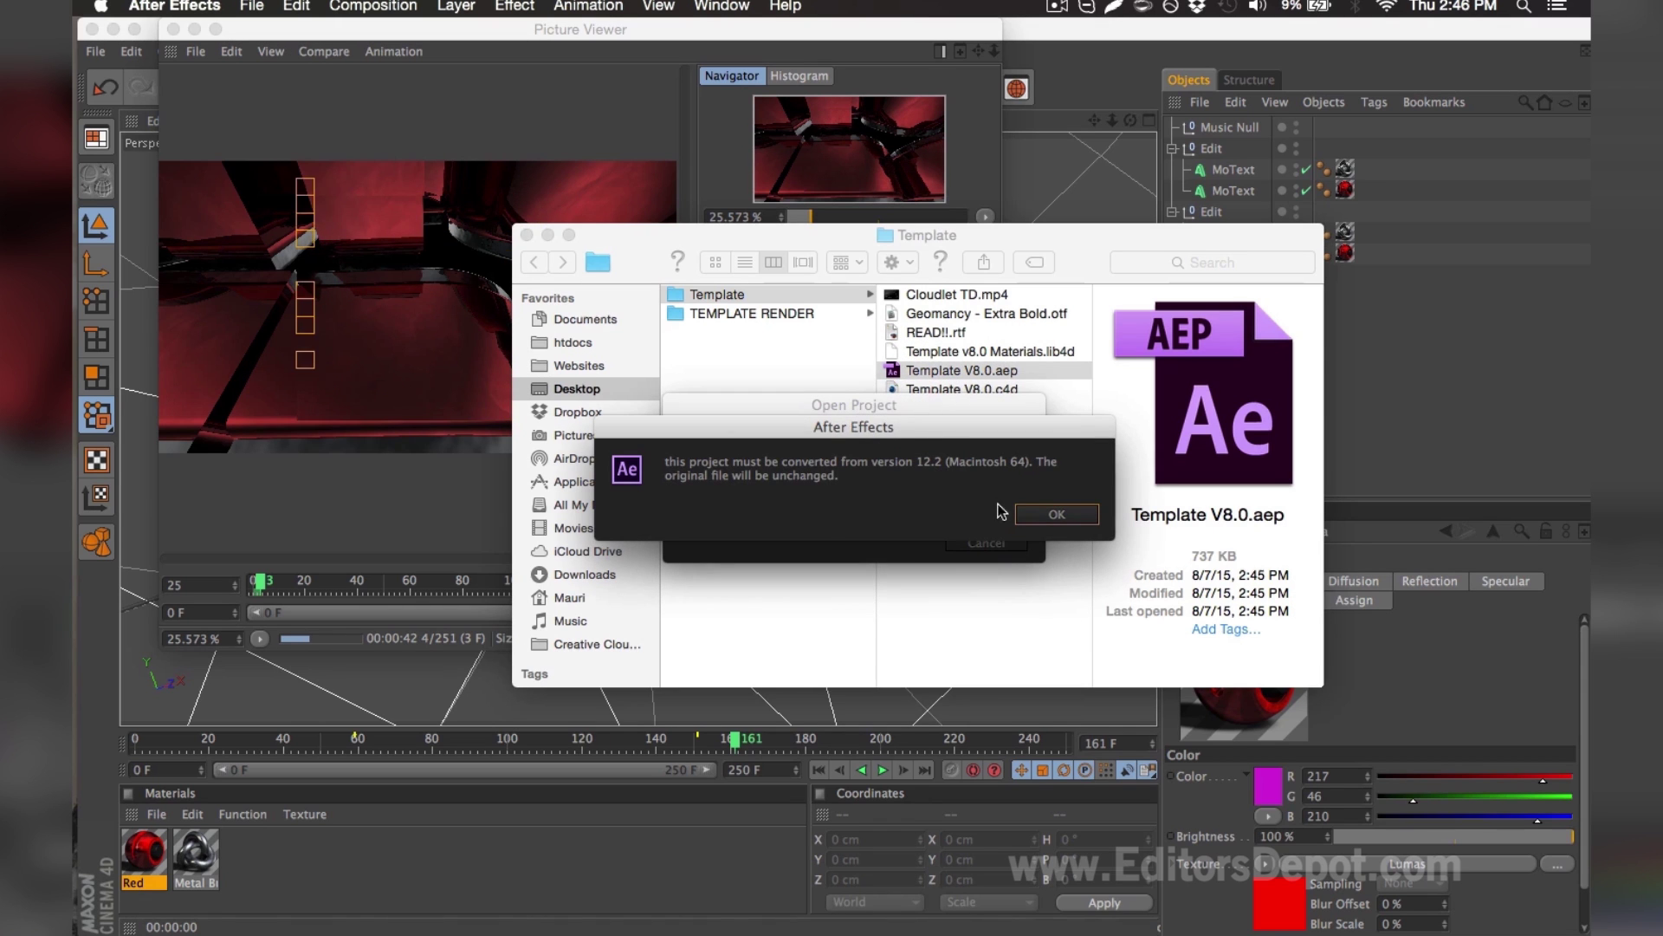
pyautogui.click(1029, 514)
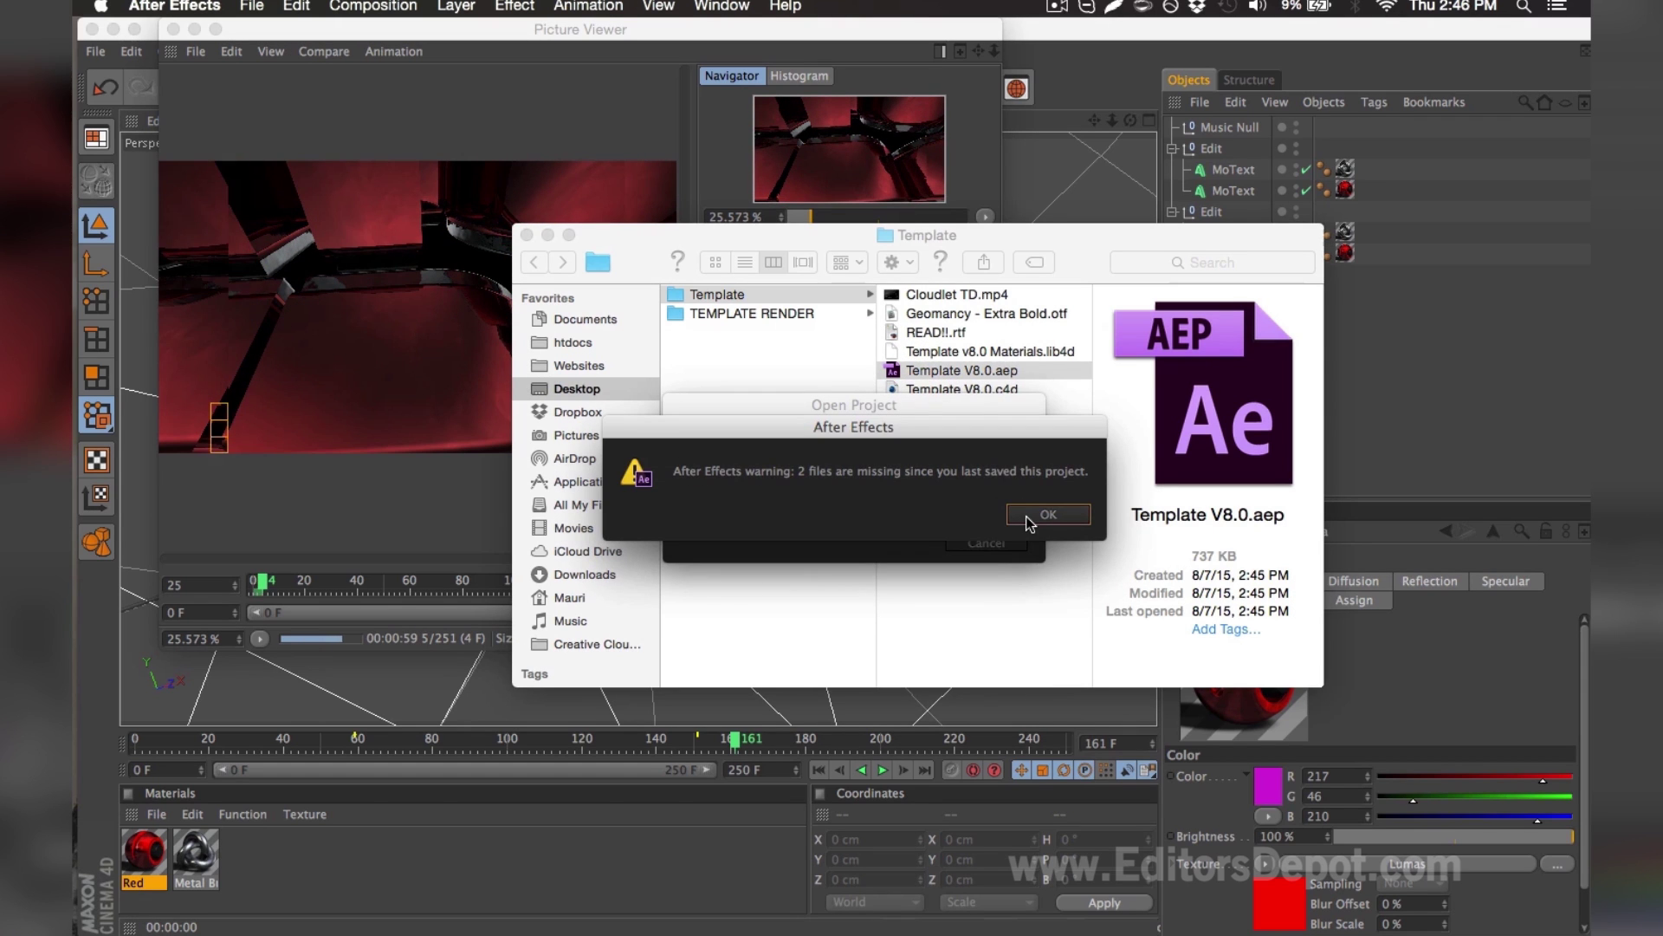
pyautogui.click(1028, 519)
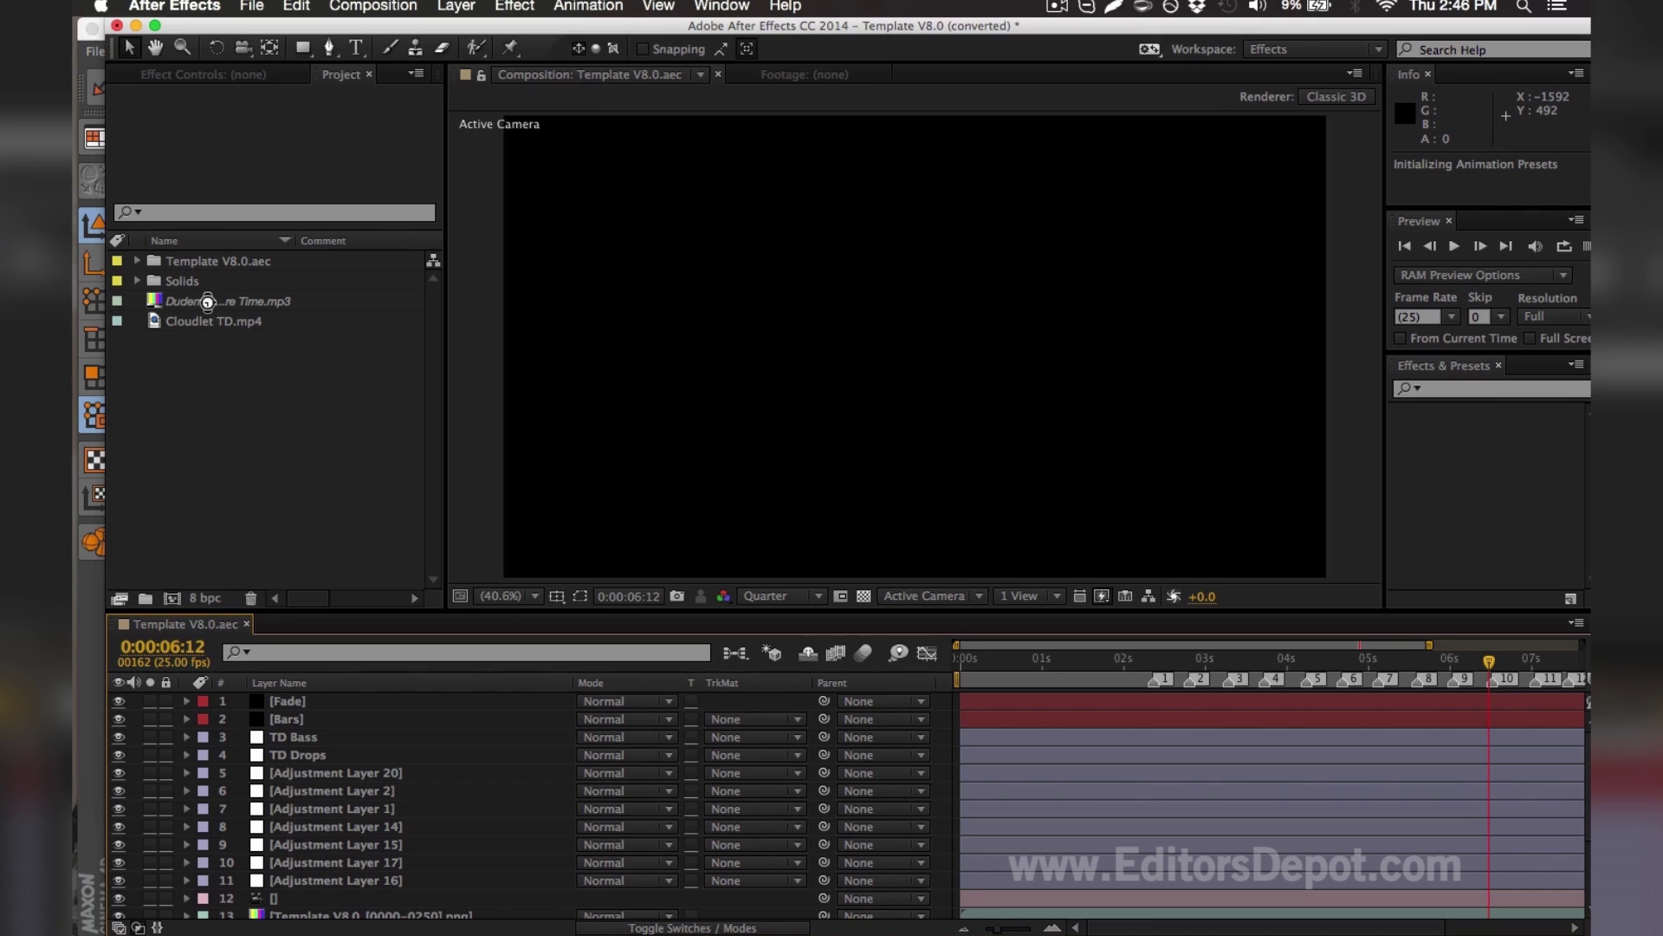
# Browse Desktop > Template for a replacement Dudeman – Adventure Time.mp3, then cancel without replacing
pyautogui.click(181, 302)
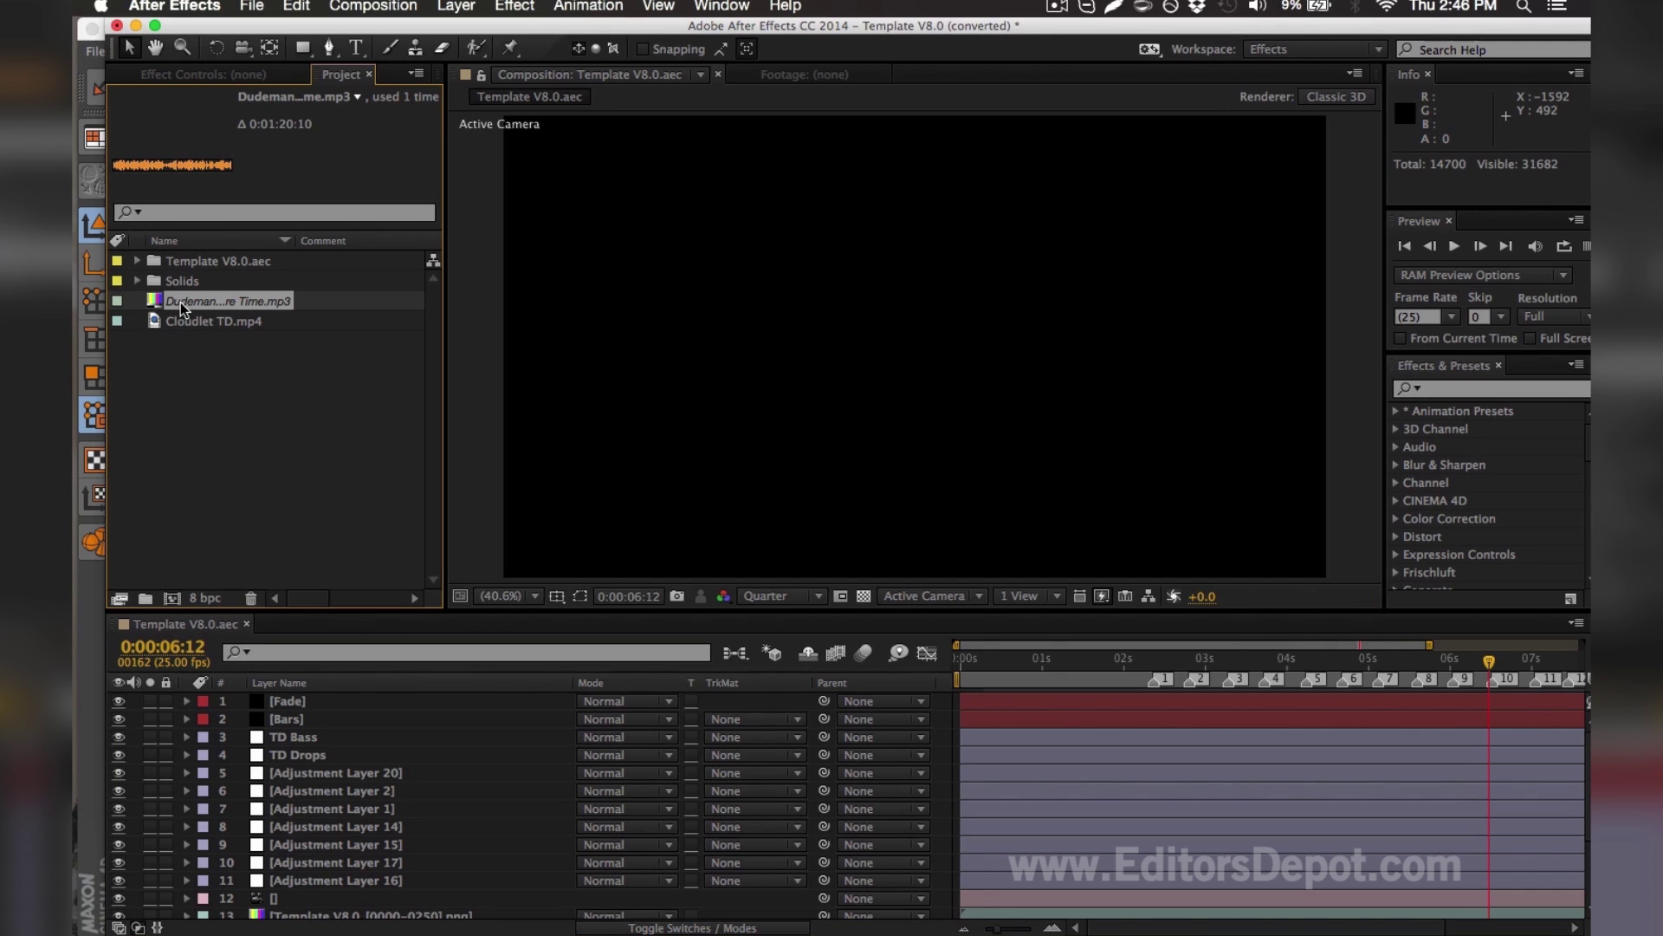
pyautogui.press('super+h')
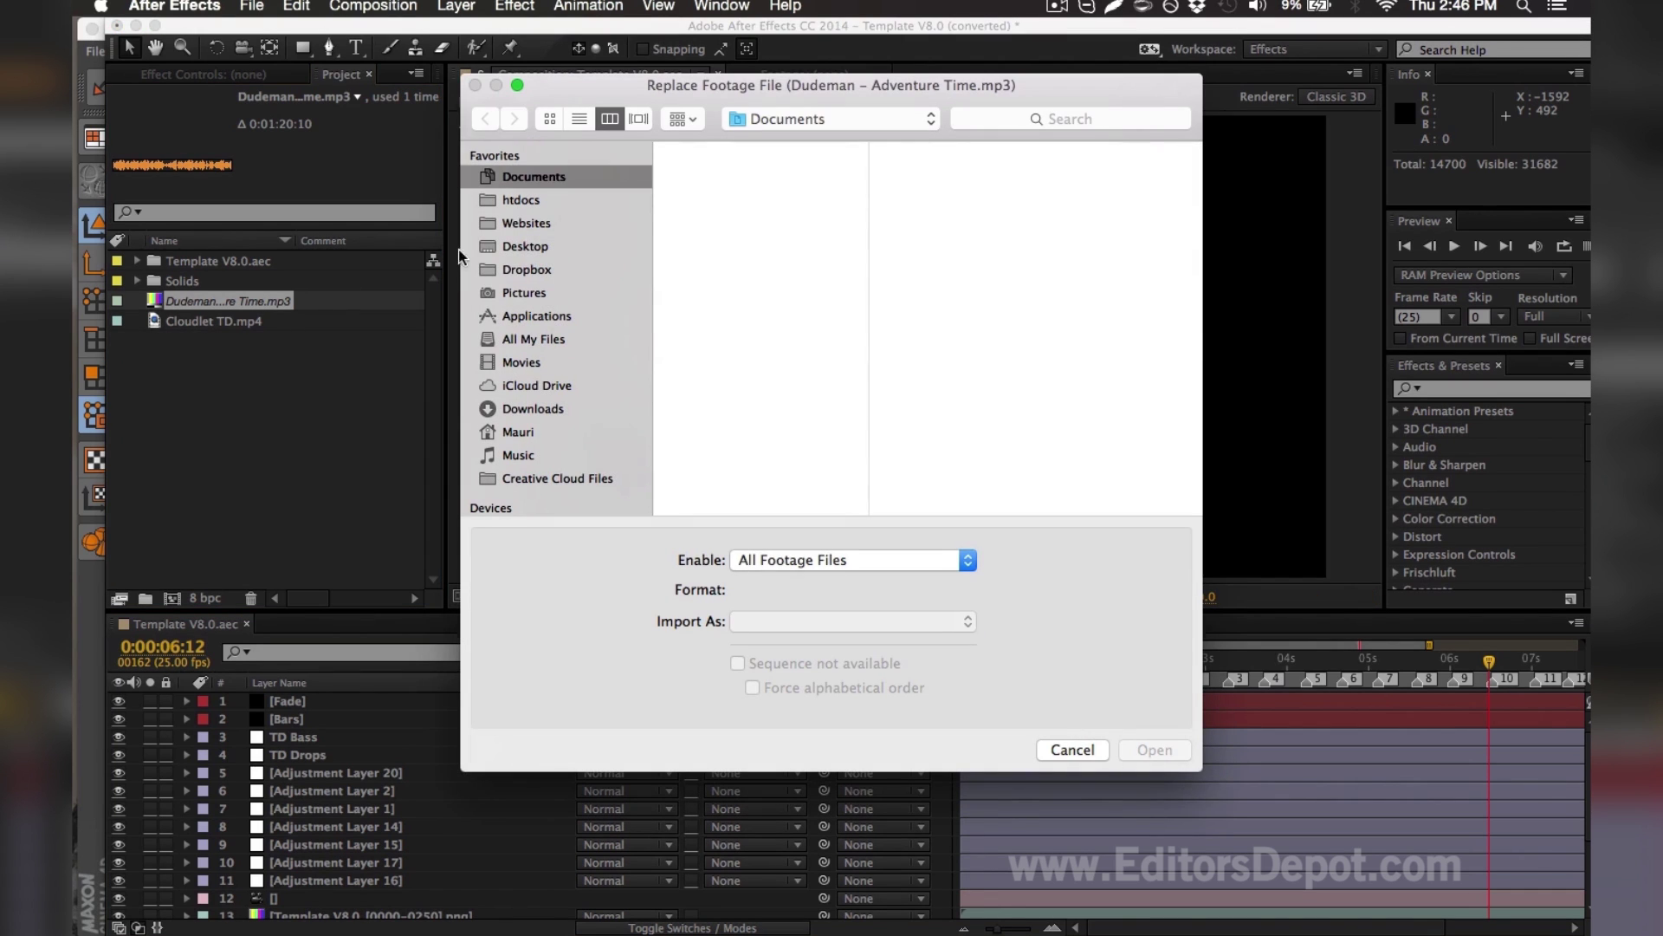
pyautogui.click(474, 250)
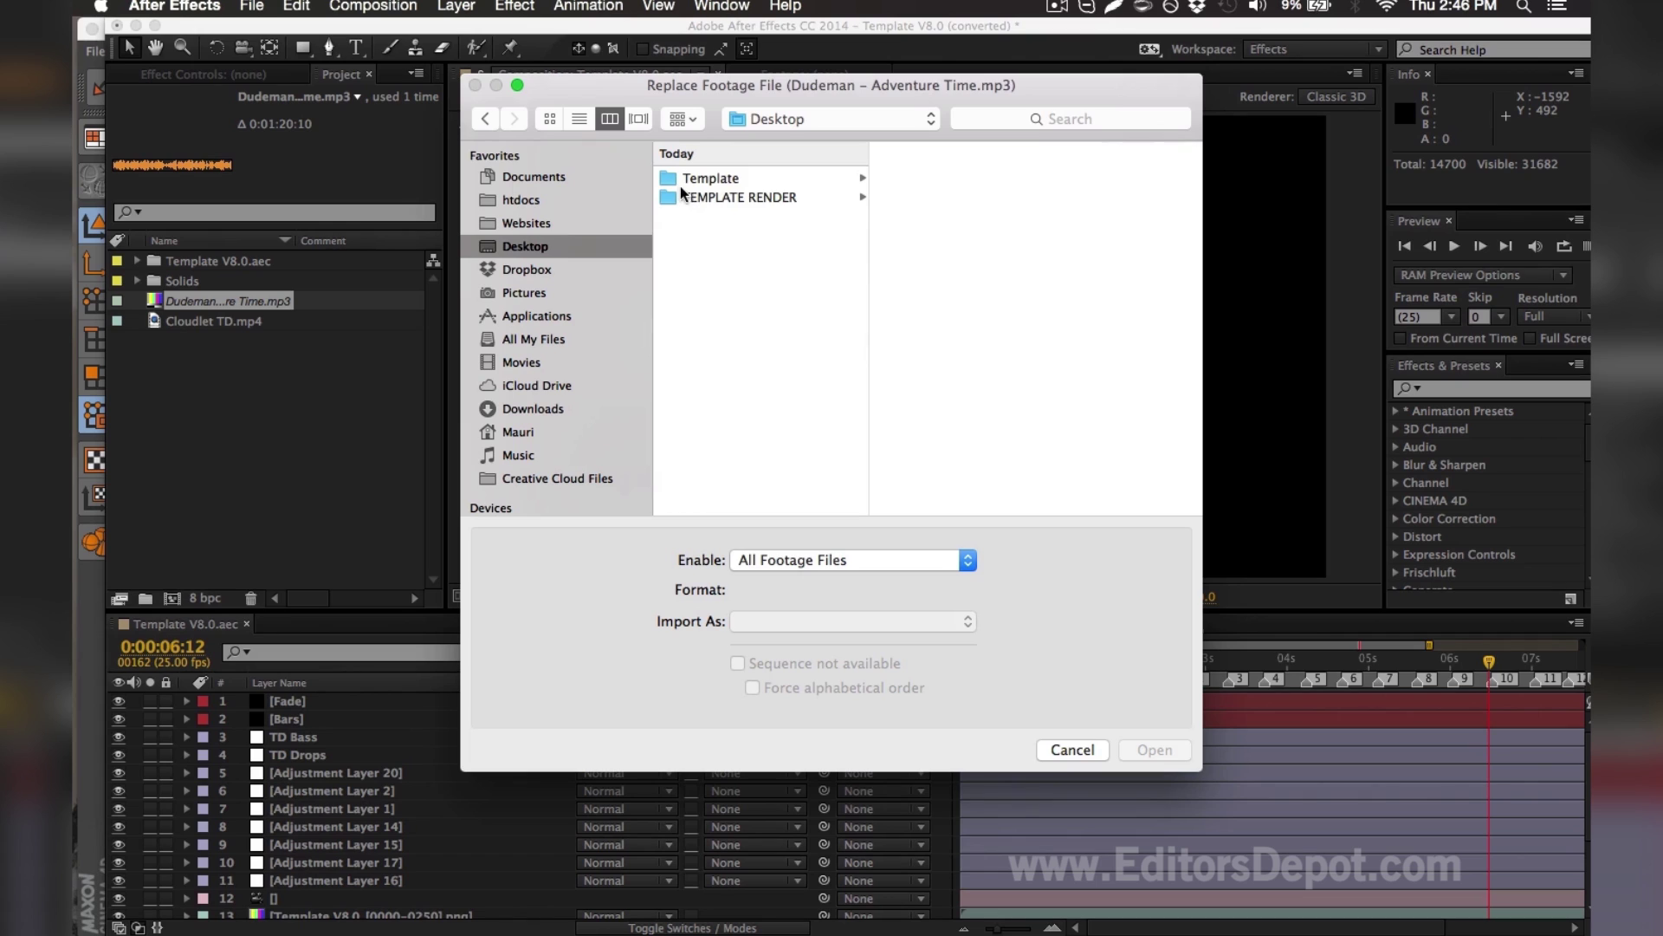
pyautogui.click(684, 179)
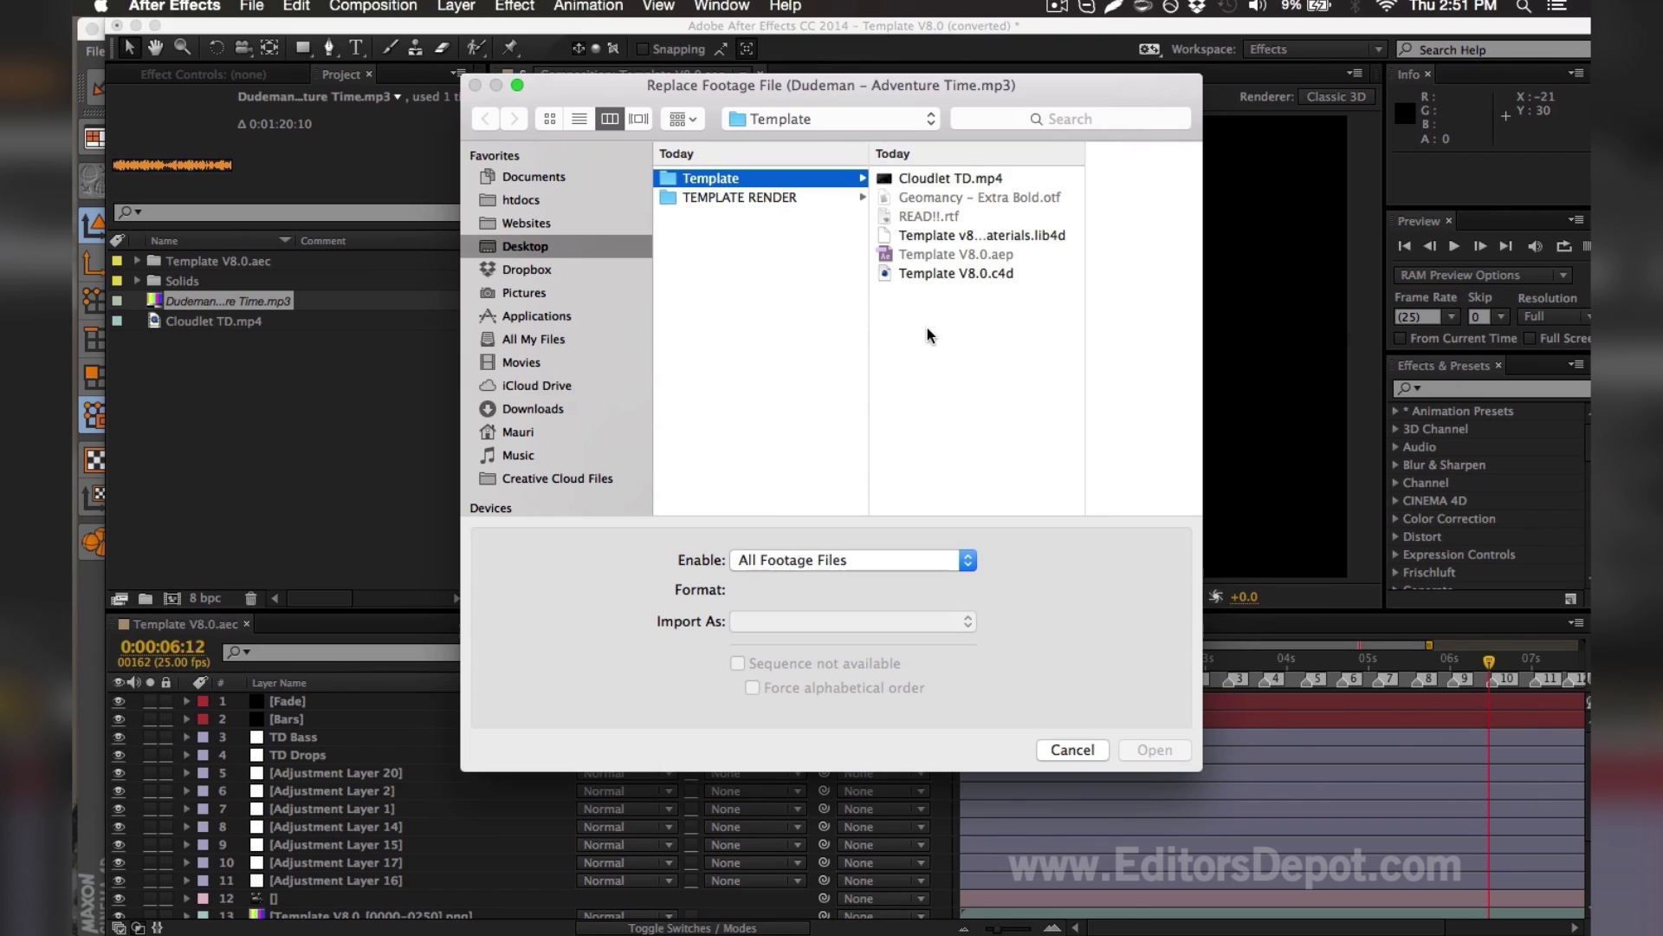
pyautogui.press('Escape')
# Abandon renaming the Dudeman mp3, check its relinked audio info, and expand Template V8.0.aec
pyautogui.rightClick(296, 311)
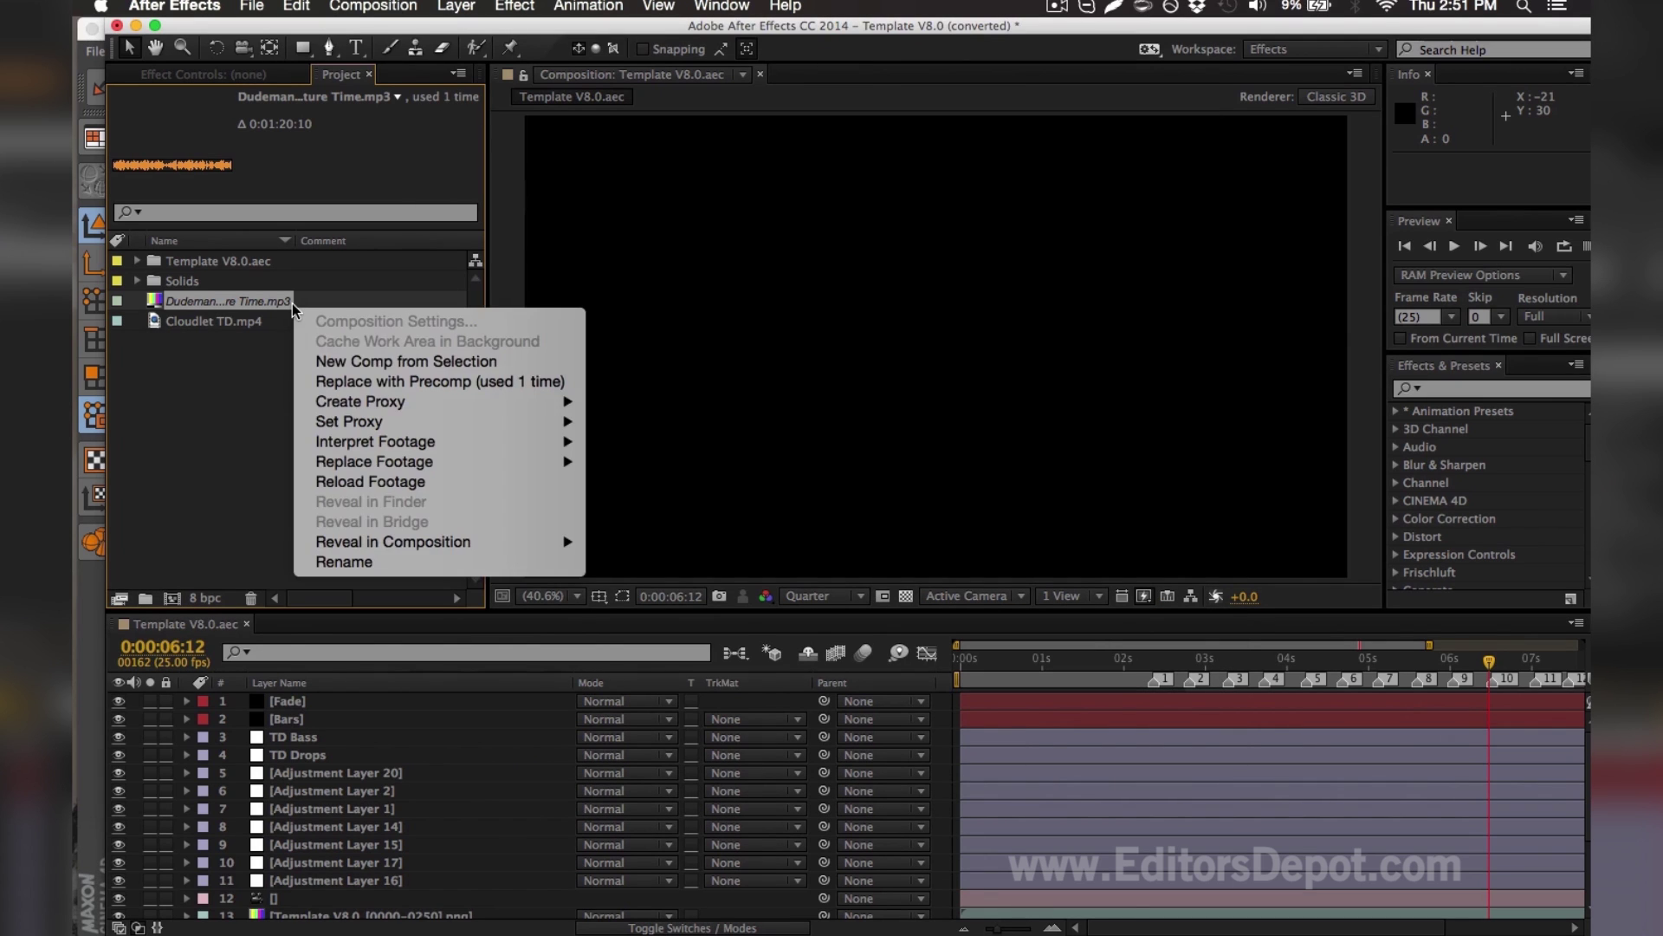
pyautogui.click(356, 563)
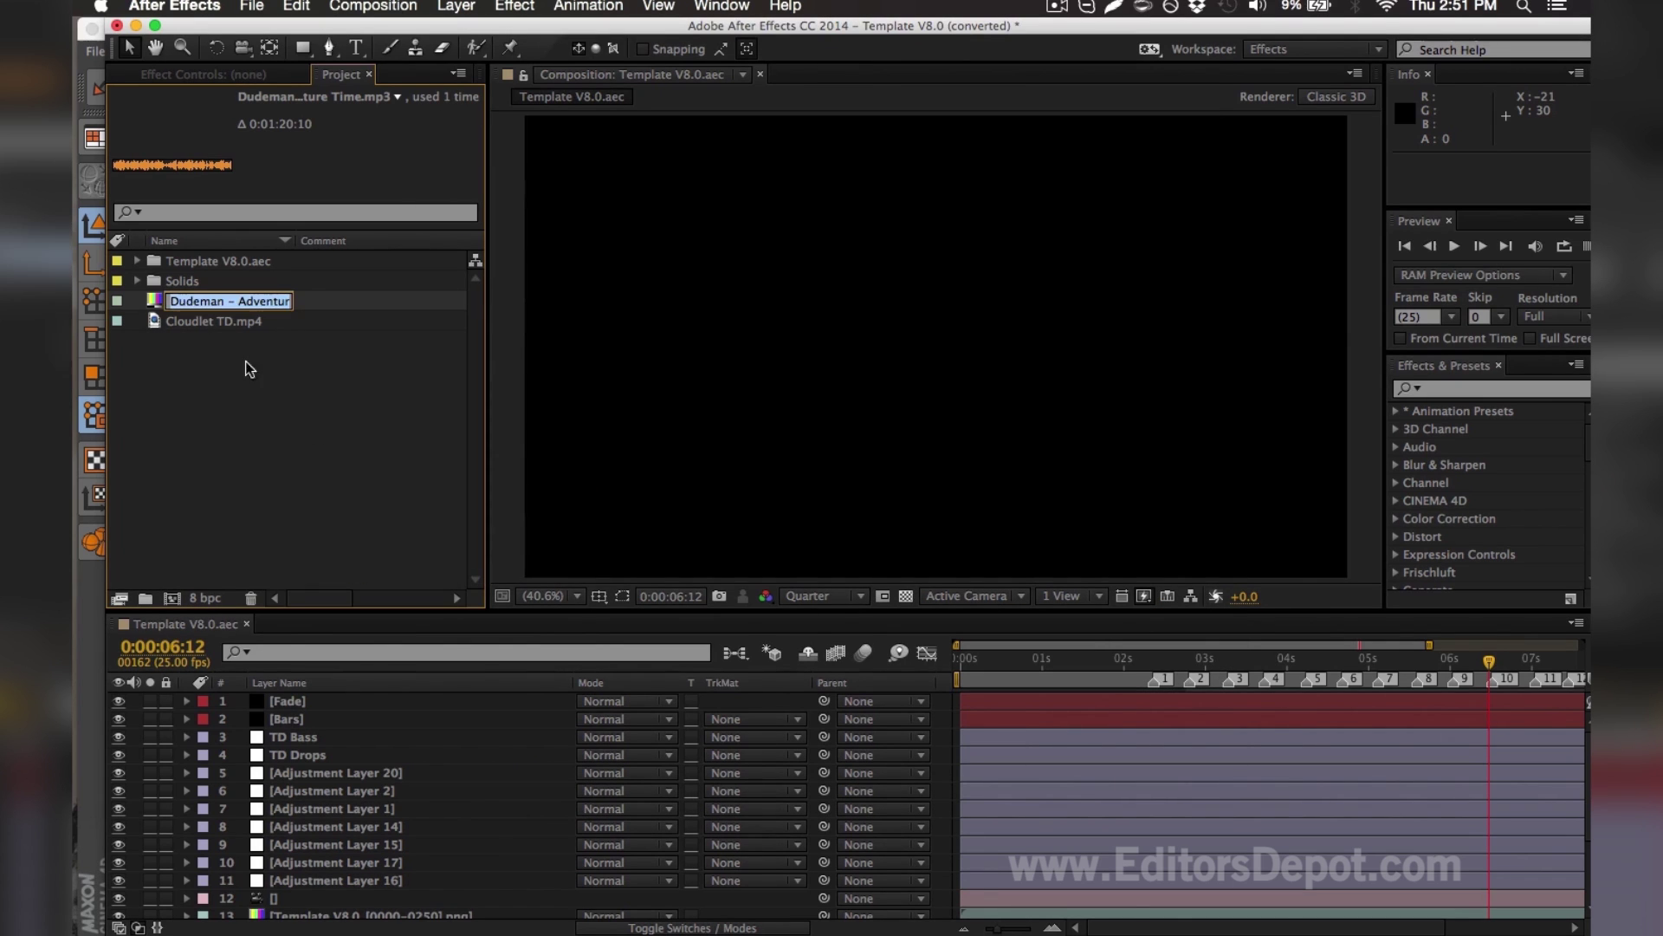
pyautogui.moveTo(184, 300); pyautogui.dragTo(289, 302)
pyautogui.press('super+a')
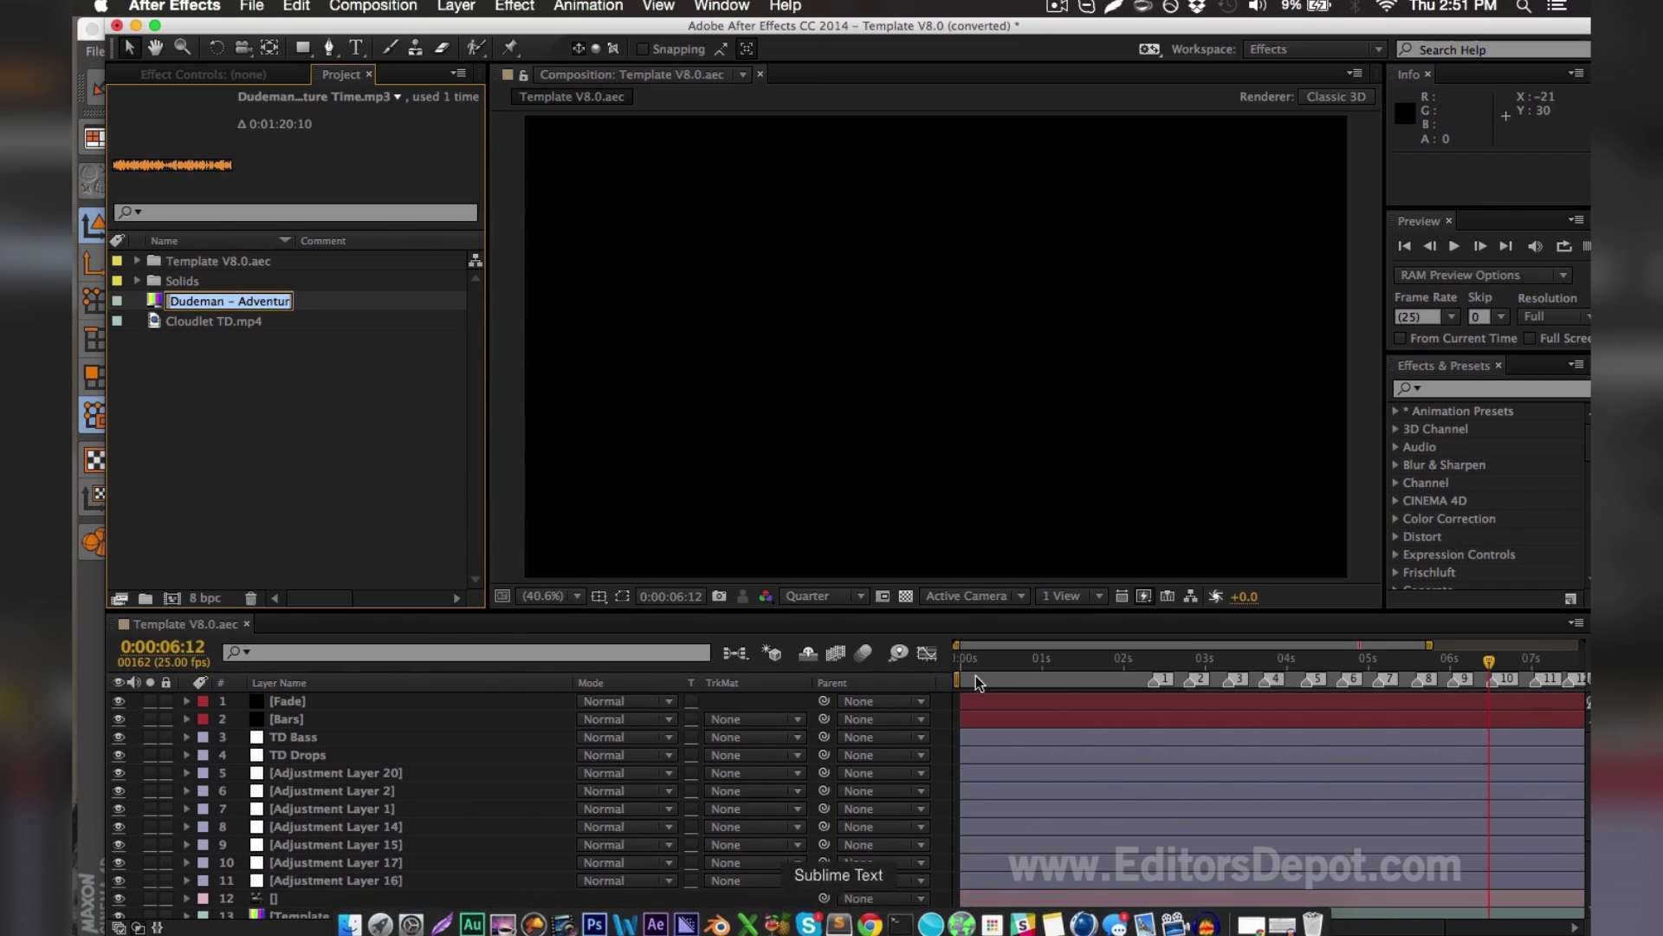
pyautogui.press('BackSpace')
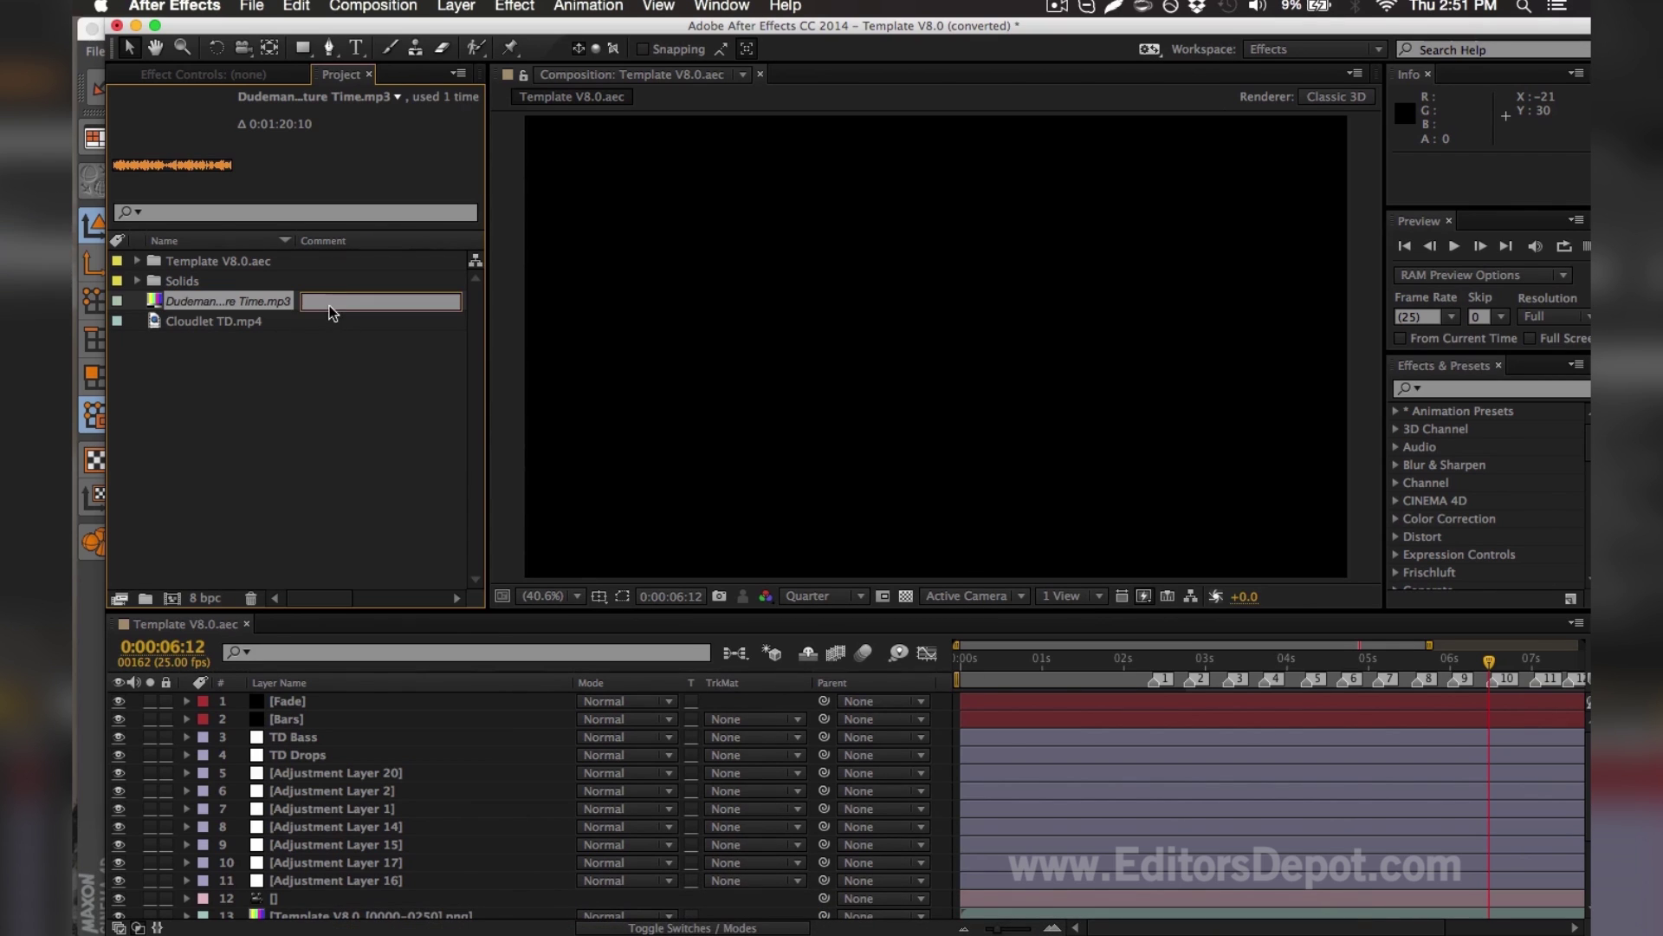
pyautogui.click(334, 382)
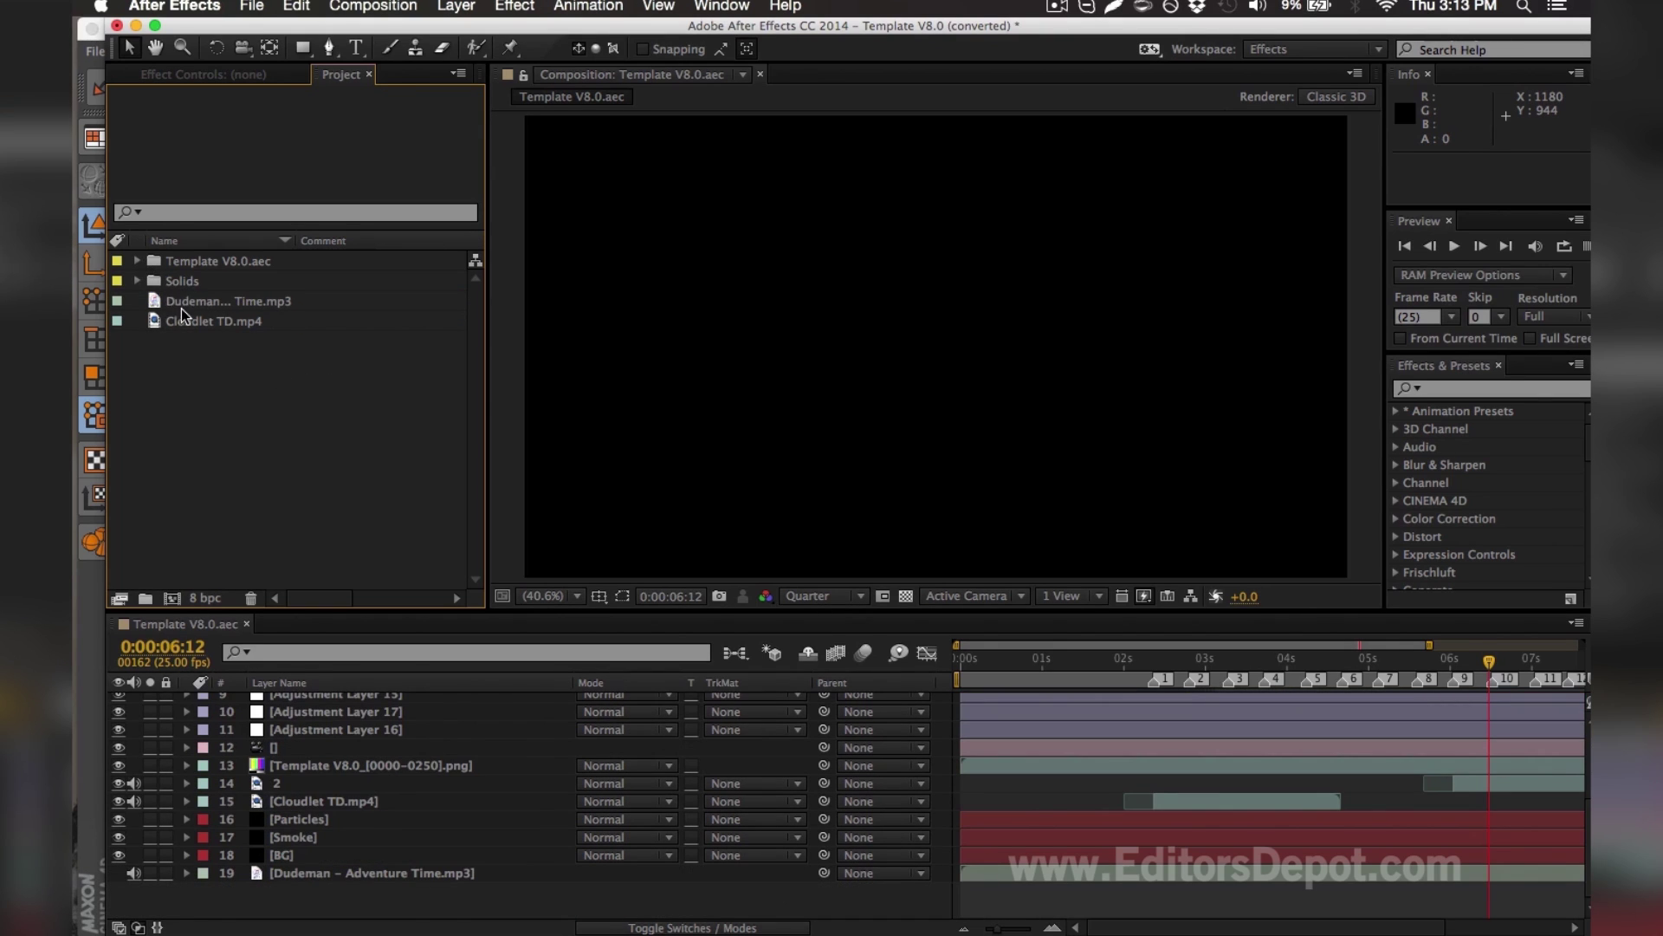
pyautogui.click(181, 305)
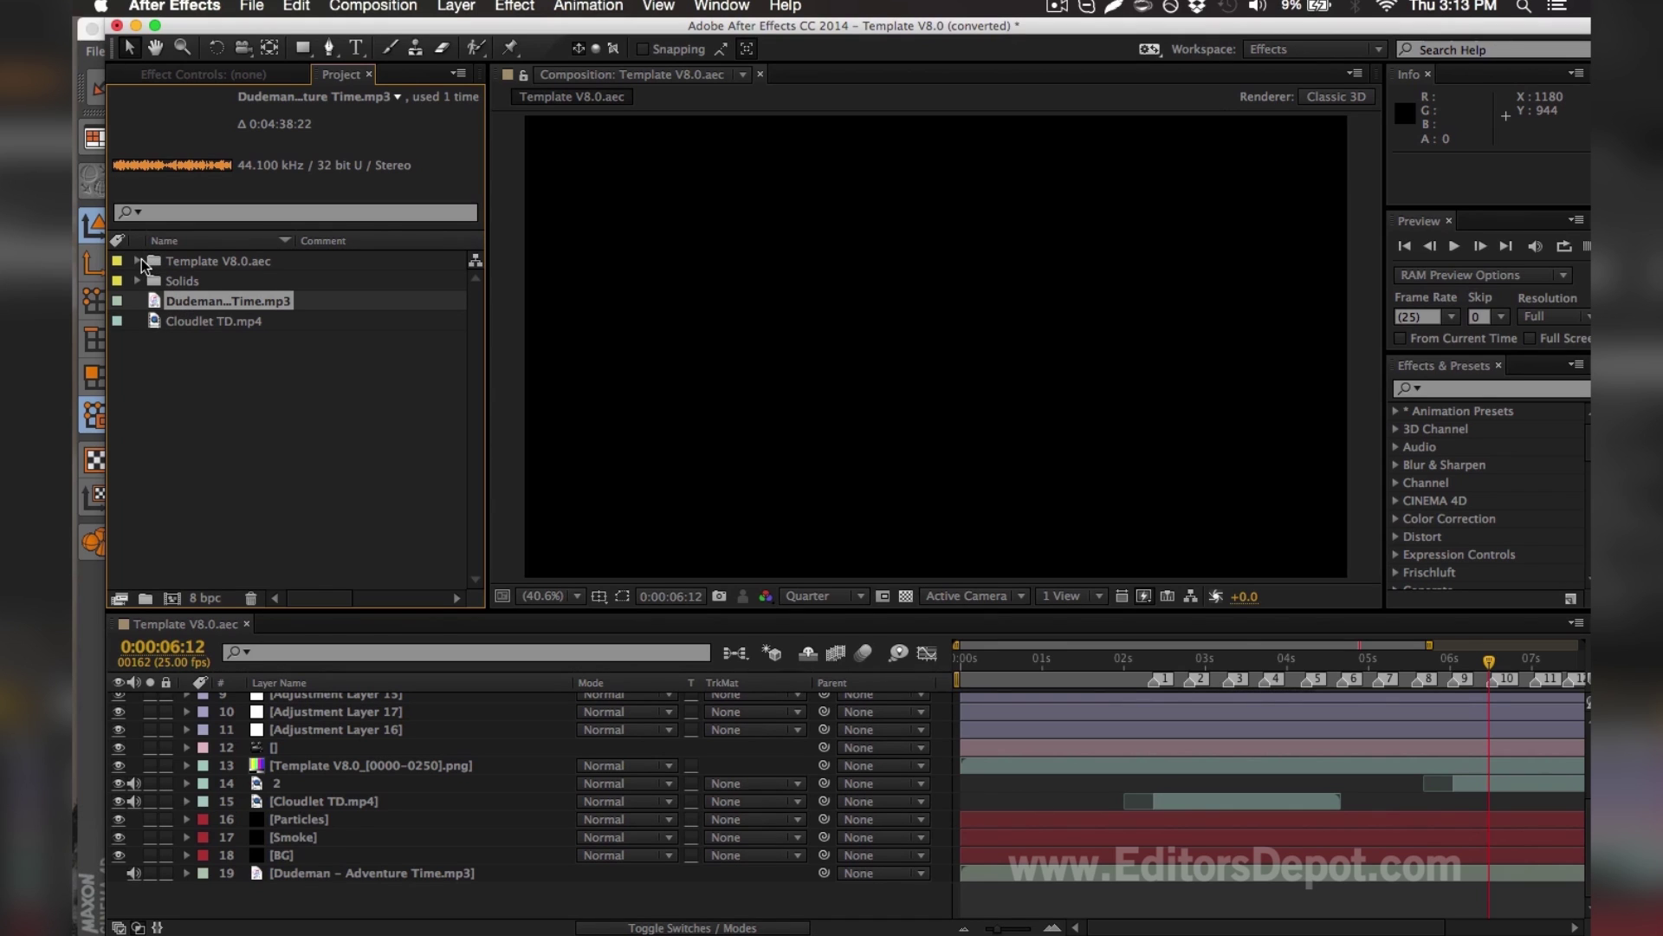
pyautogui.click(138, 260)
# Replace the missing footage with frames render0000–render0250 imported as a PNG sequence
pyautogui.click(194, 299)
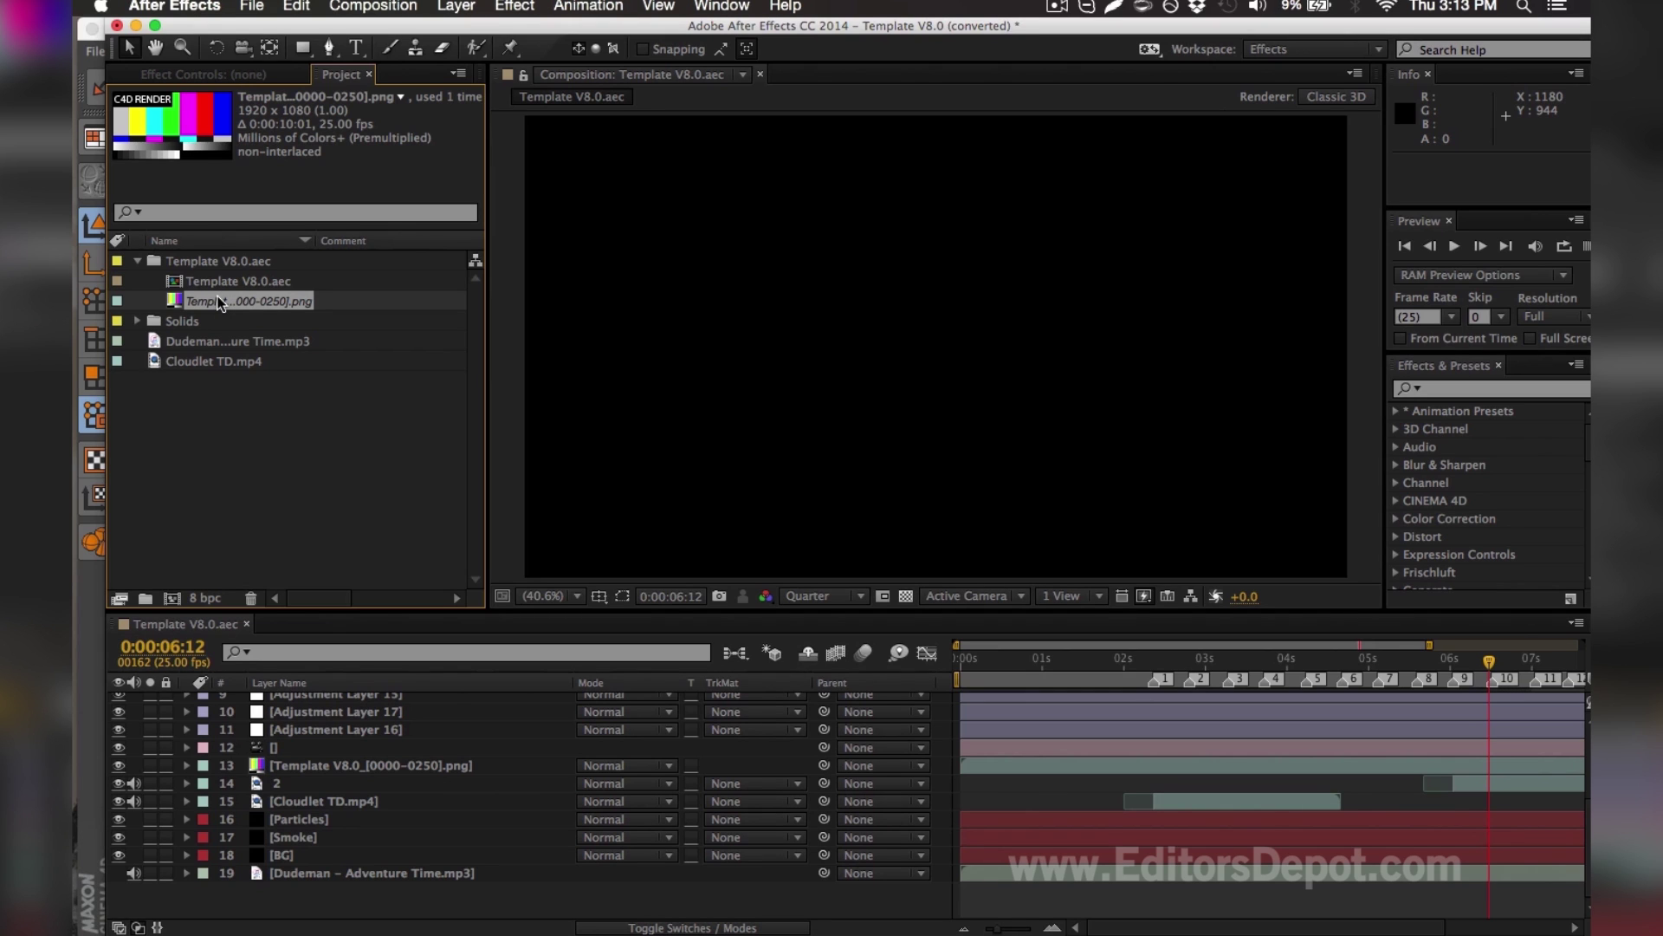
pyautogui.press('super+h')
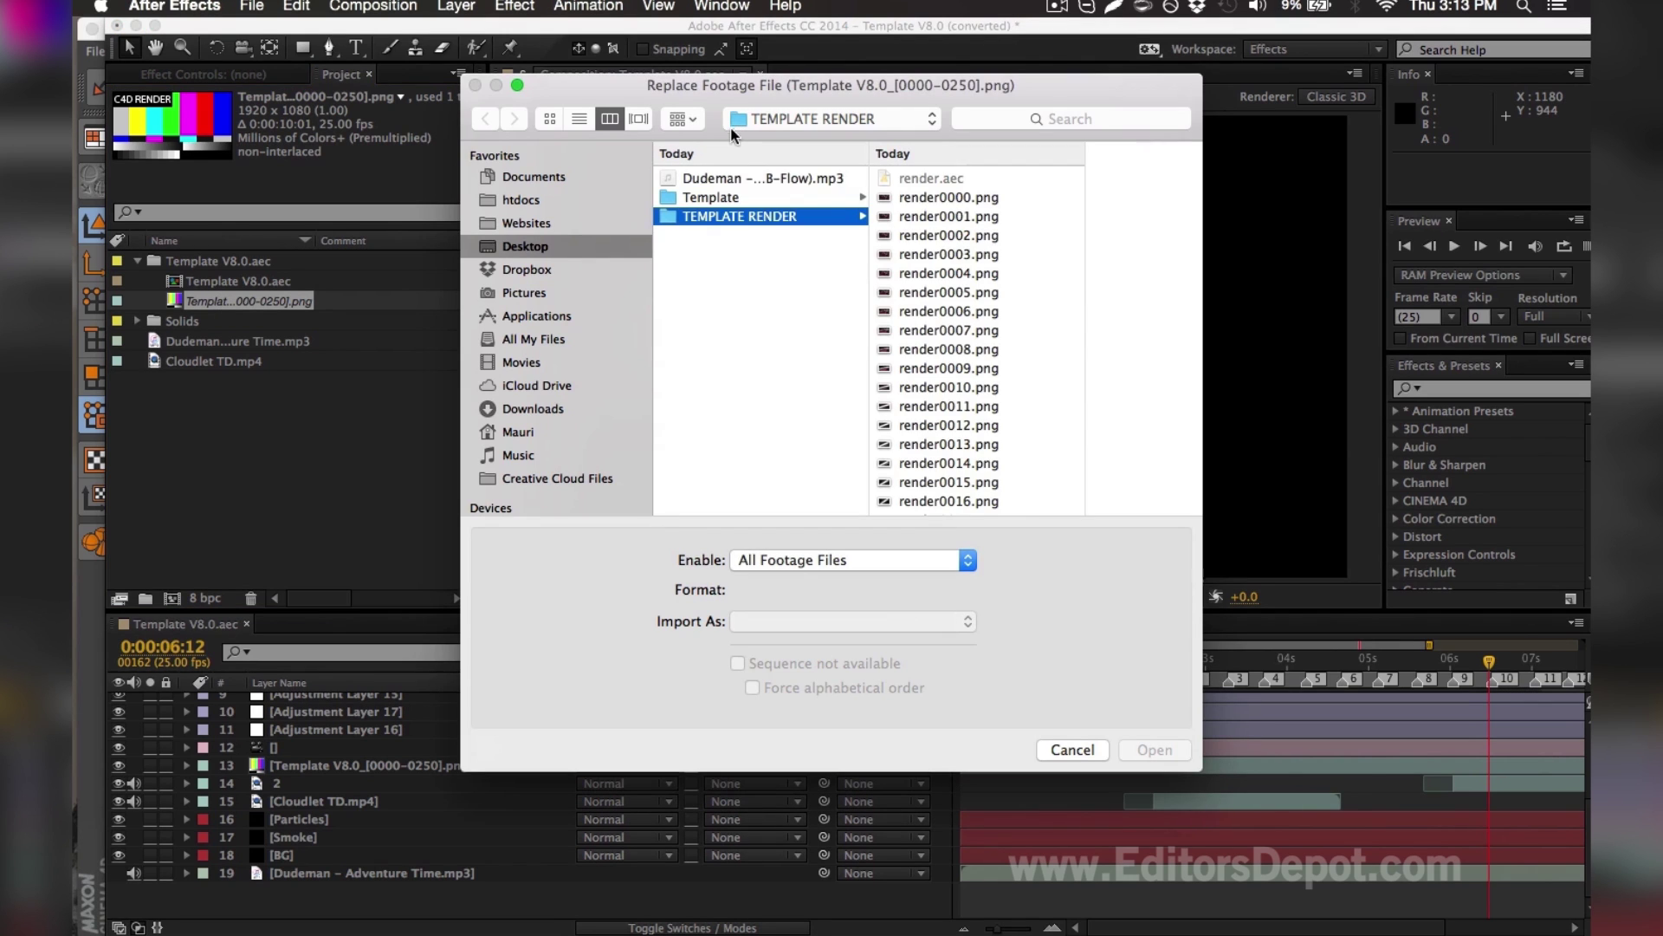
pyautogui.click(940, 197)
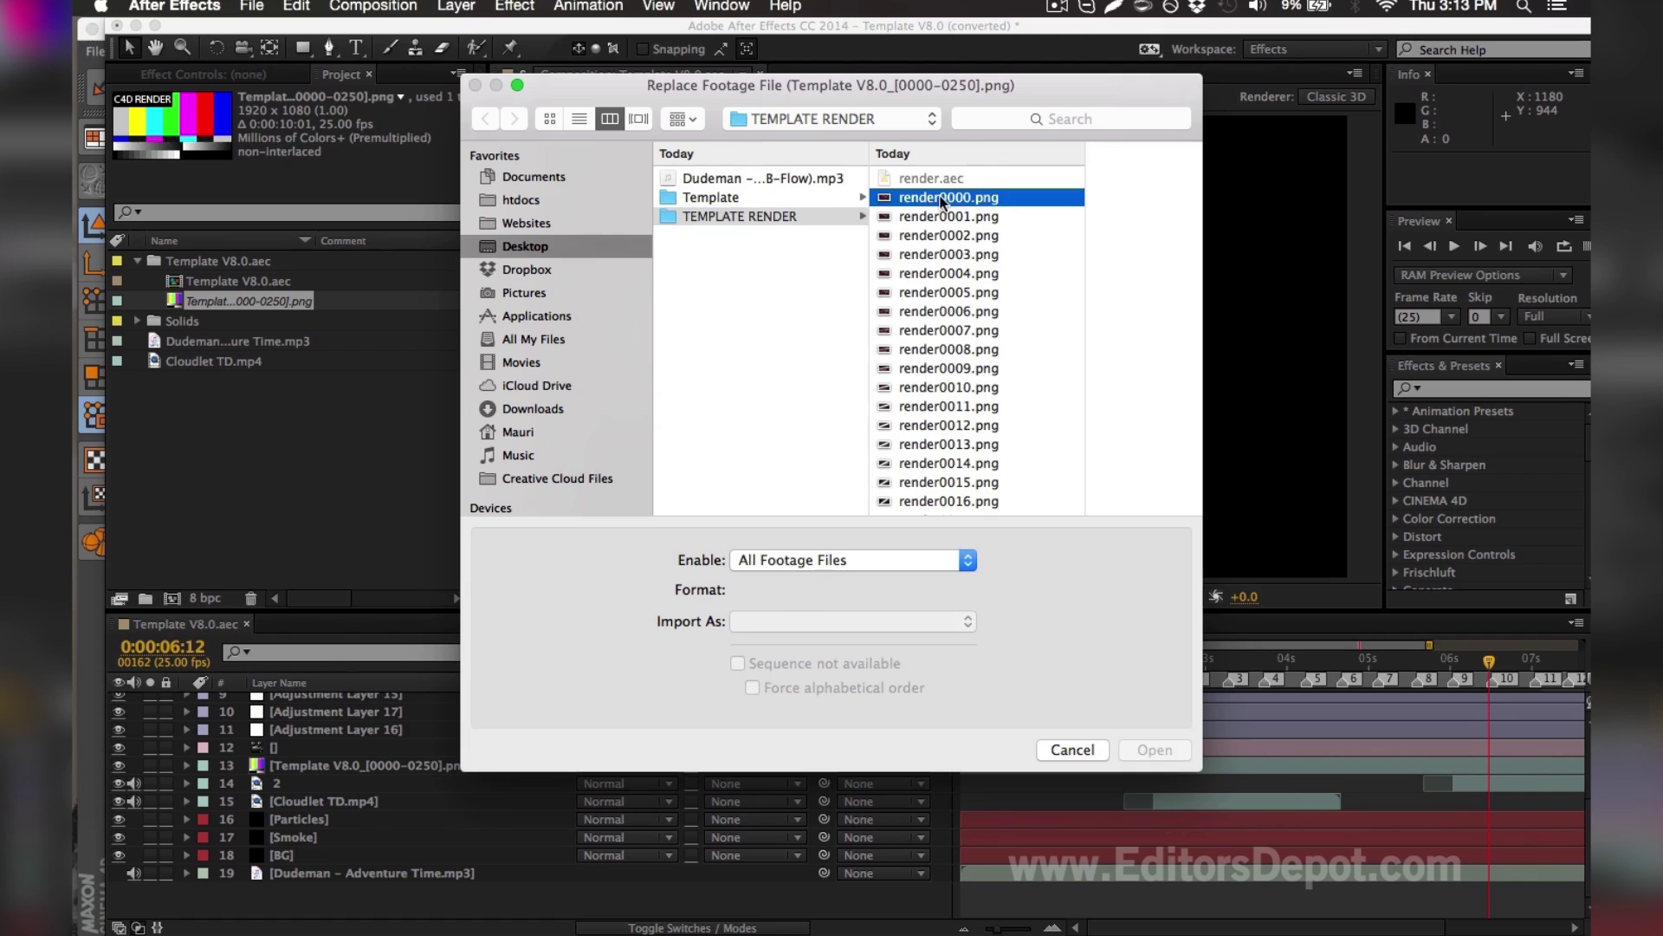
pyautogui.scroll(-3, 935, 229)
pyautogui.moveTo(975, 178); pyautogui.dragTo(978, 579)
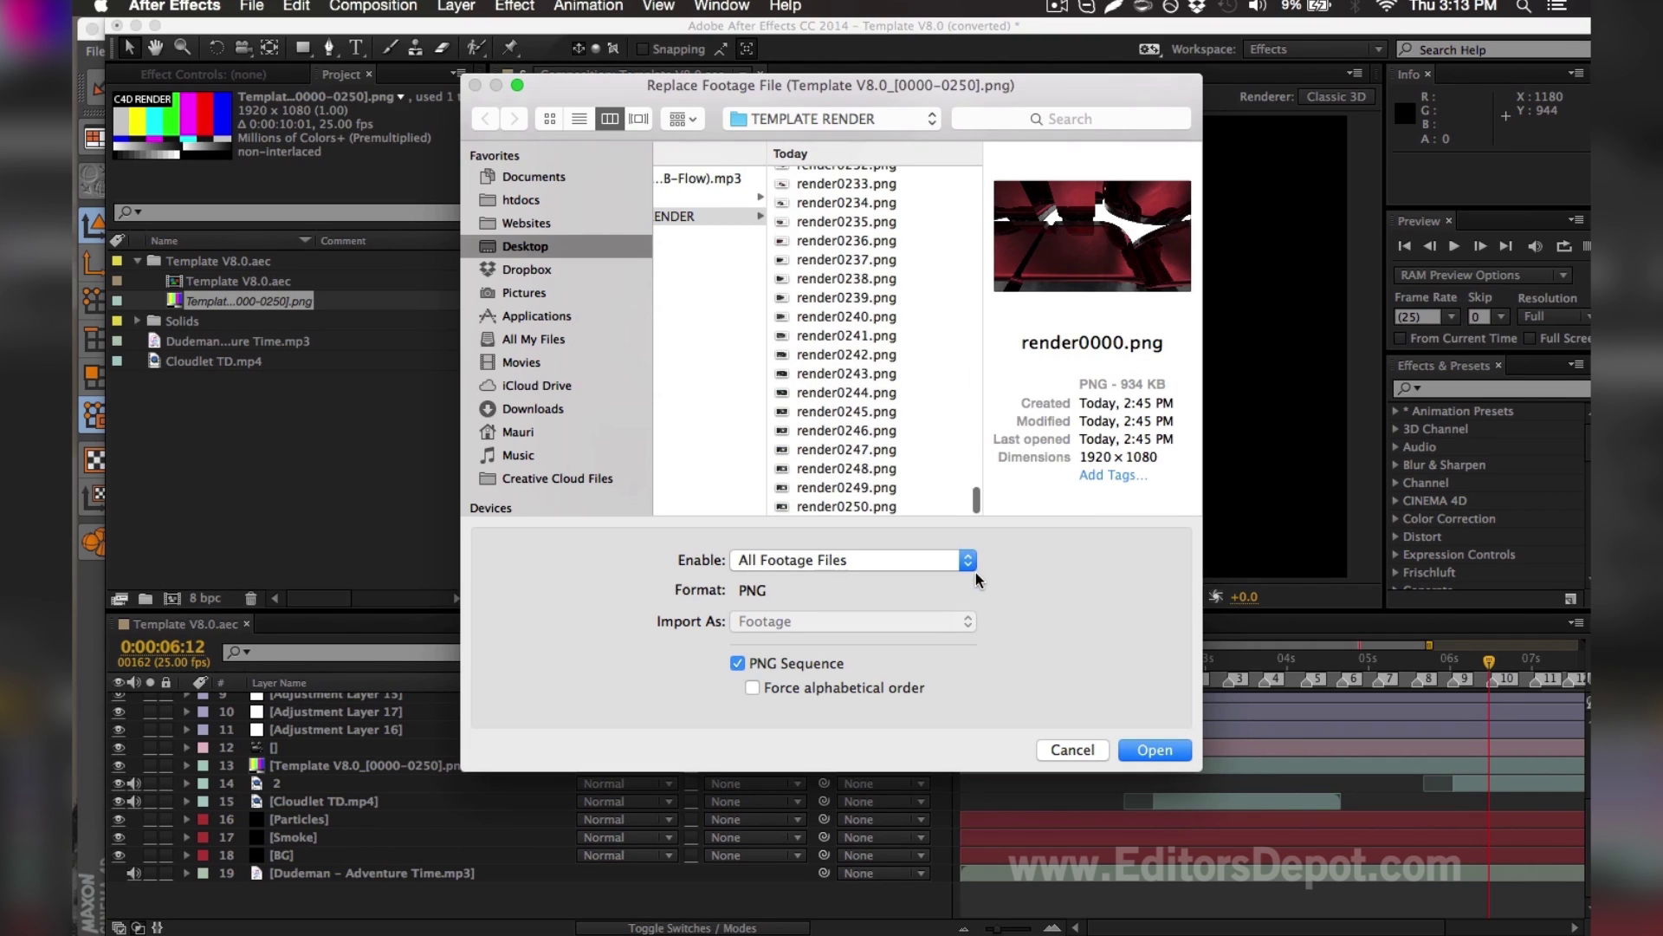
pyautogui.keyDown('shift'); pyautogui.click(869, 506); pyautogui.keyUp('shift')
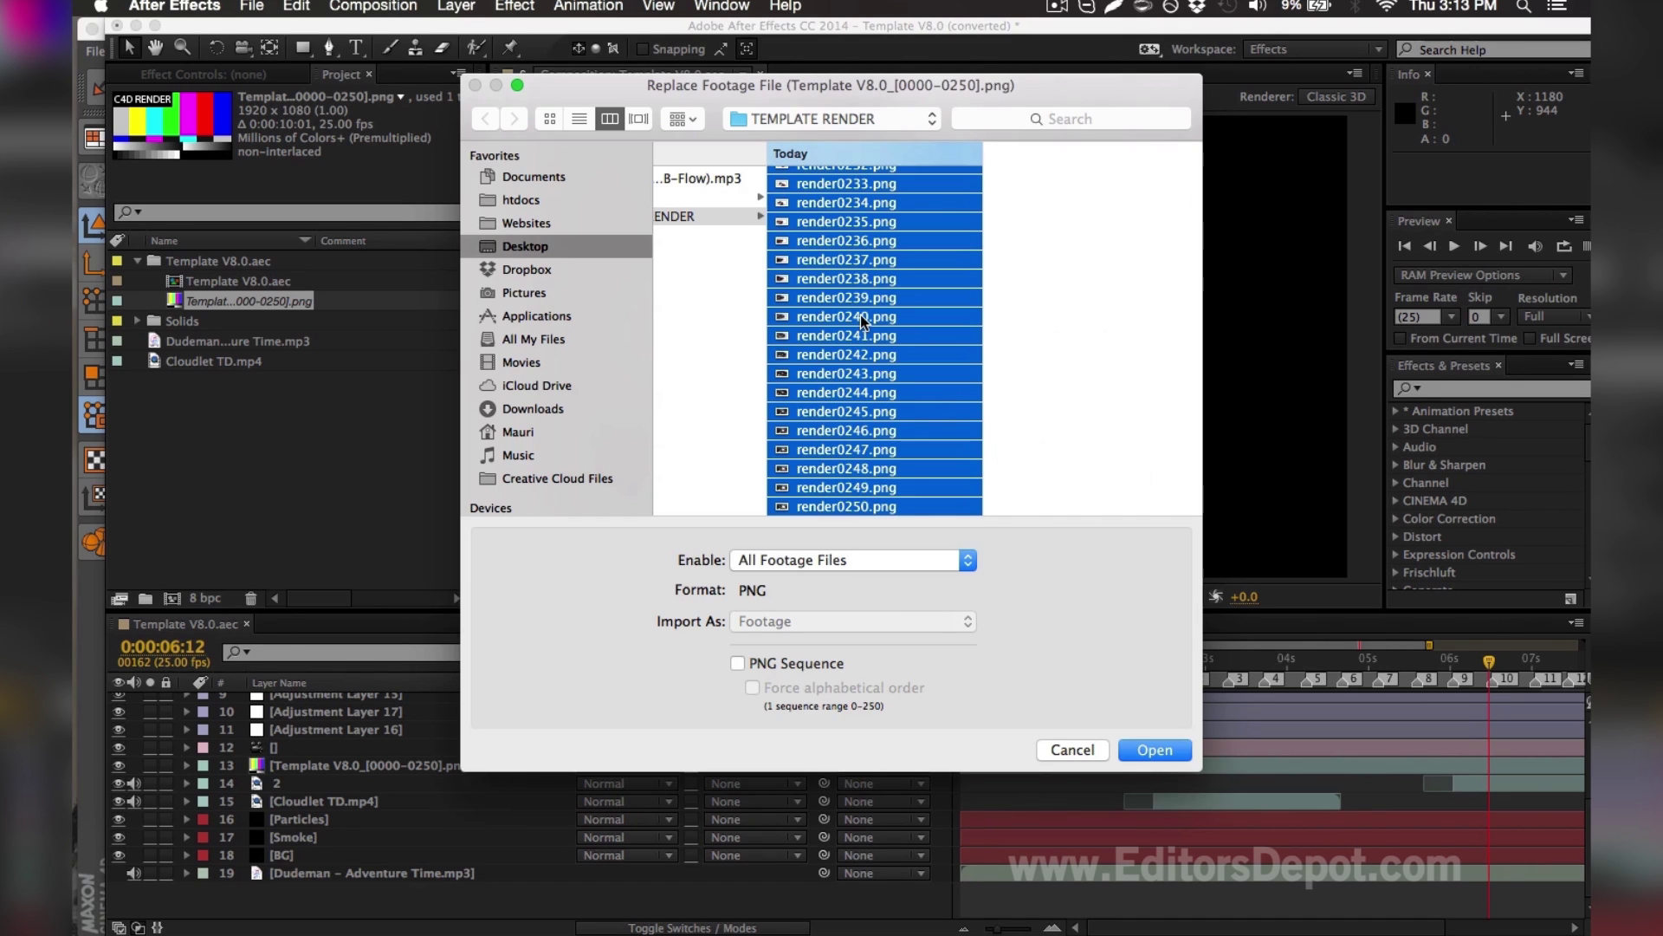
pyautogui.scroll(5, 849, 379)
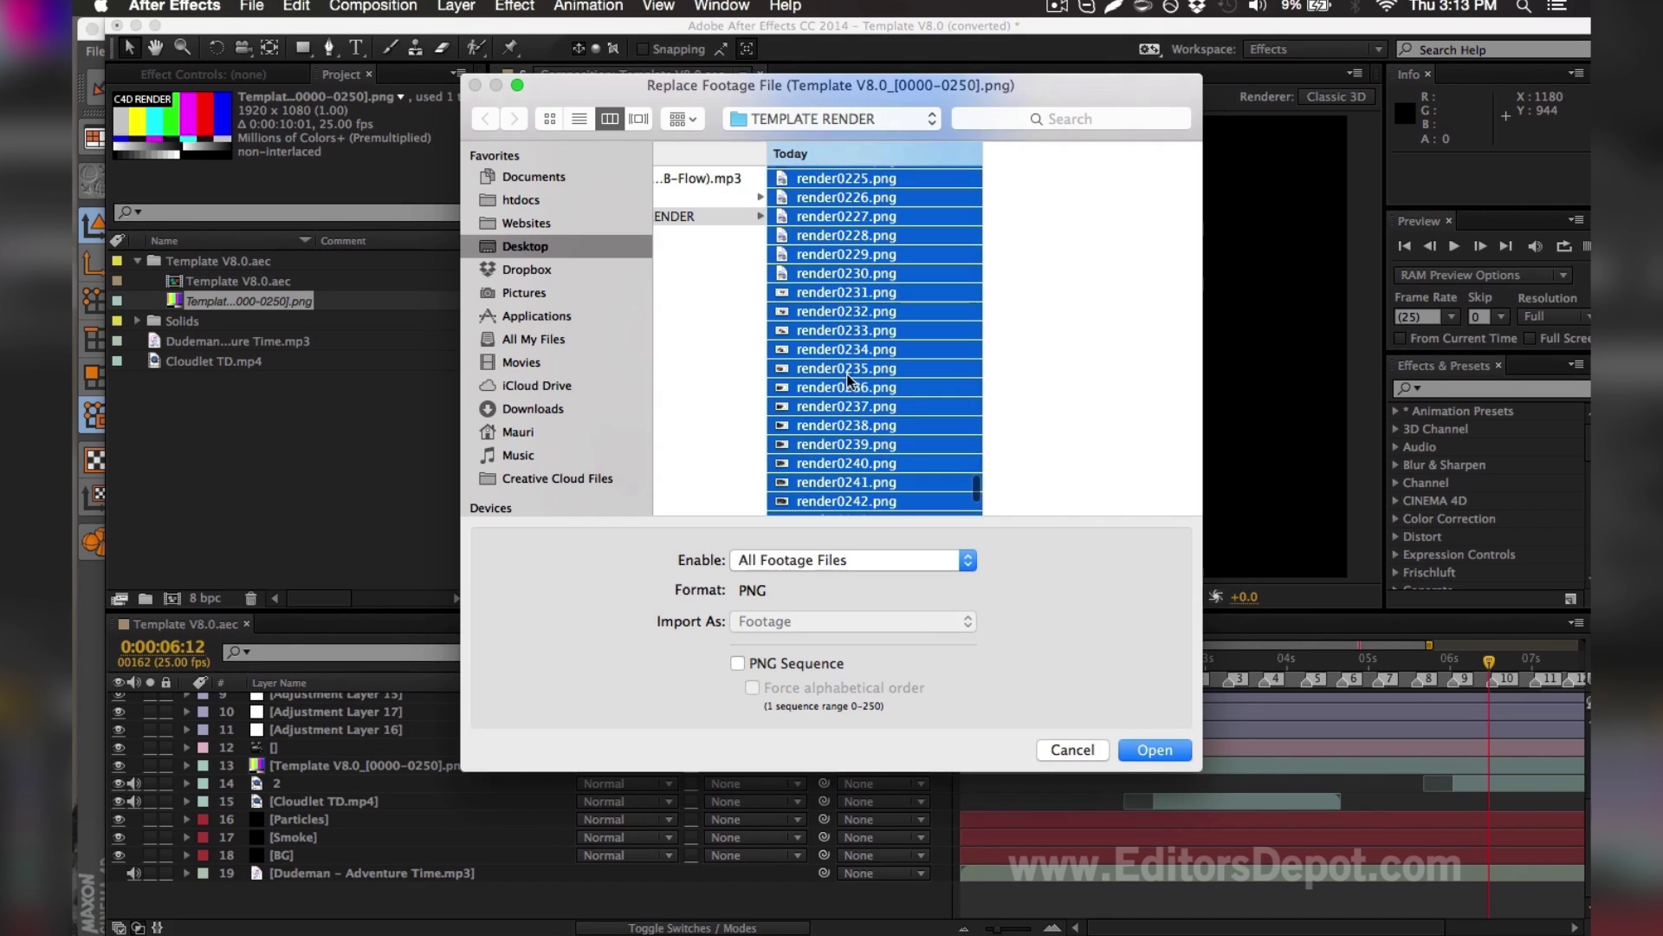
pyautogui.click(785, 664)
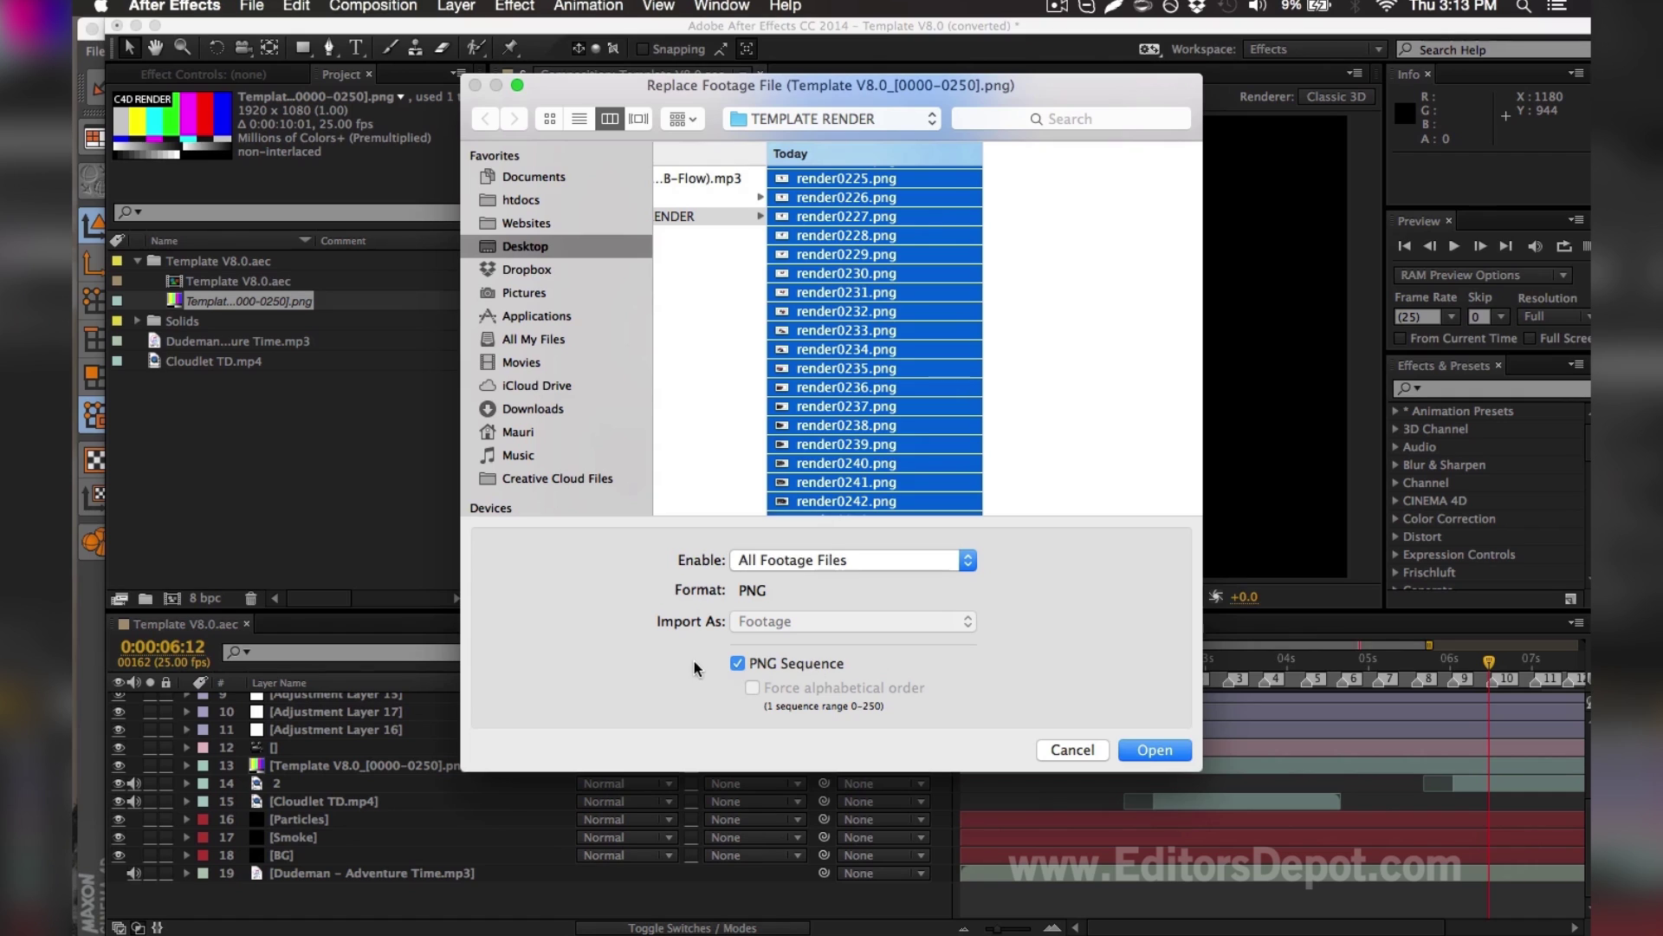
pyautogui.click(1167, 752)
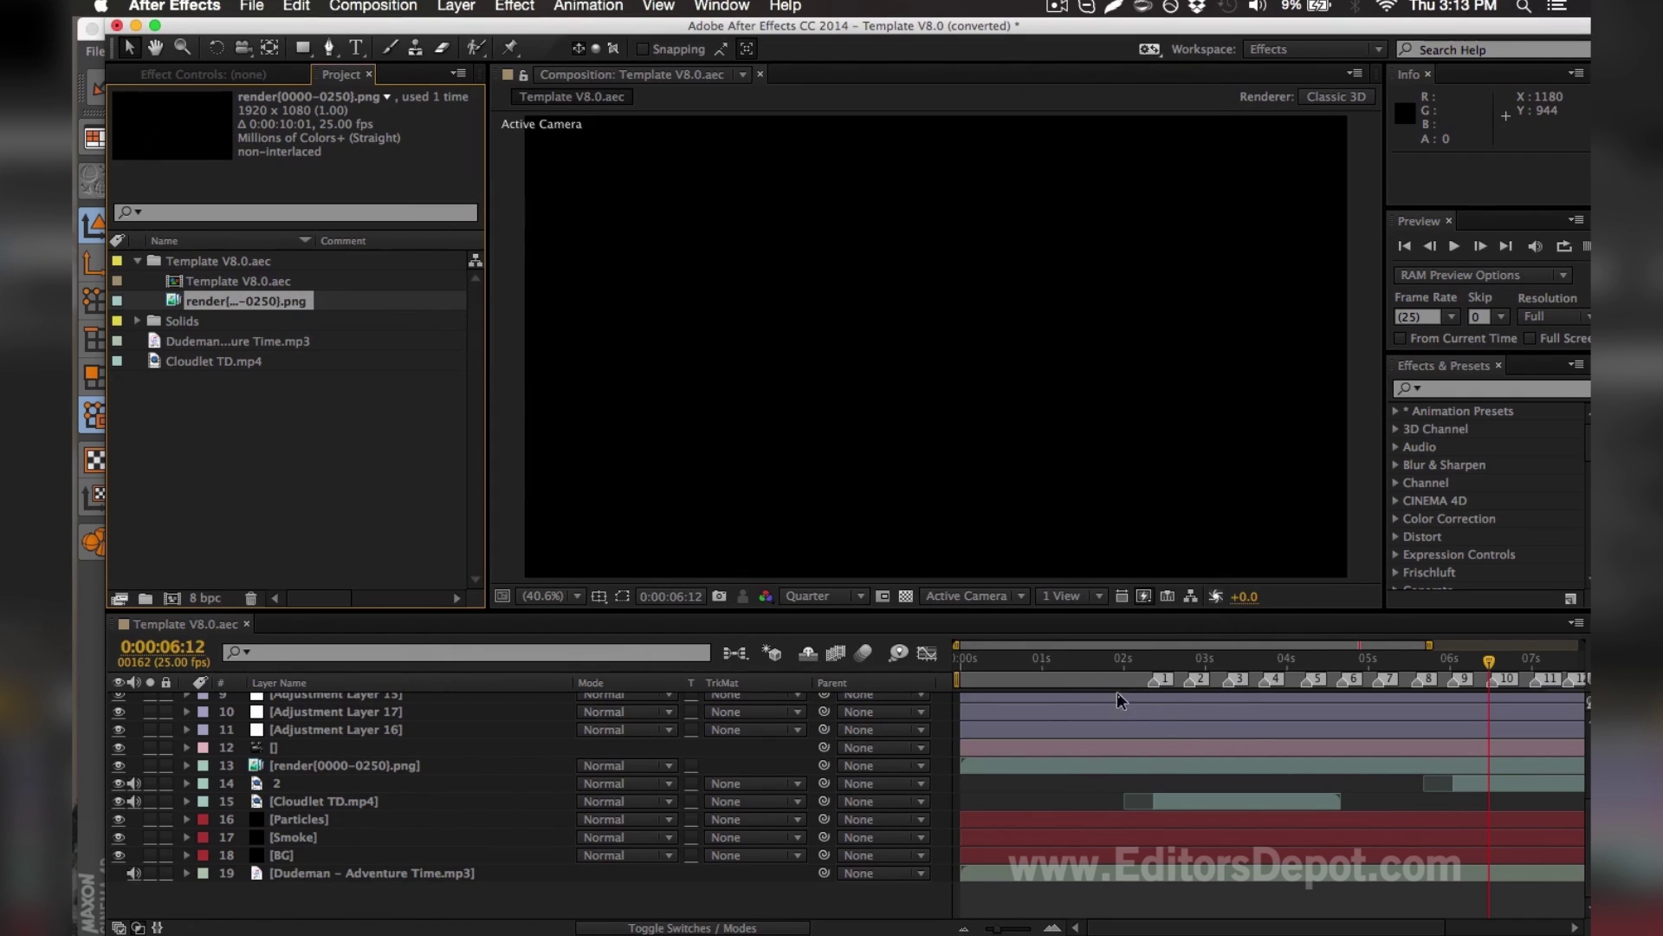
# Set the playhead to 0:00:02:04 and select the TD Bass layer through Adjustment Layer 16
pyautogui.scroll(6, 1074, 762)
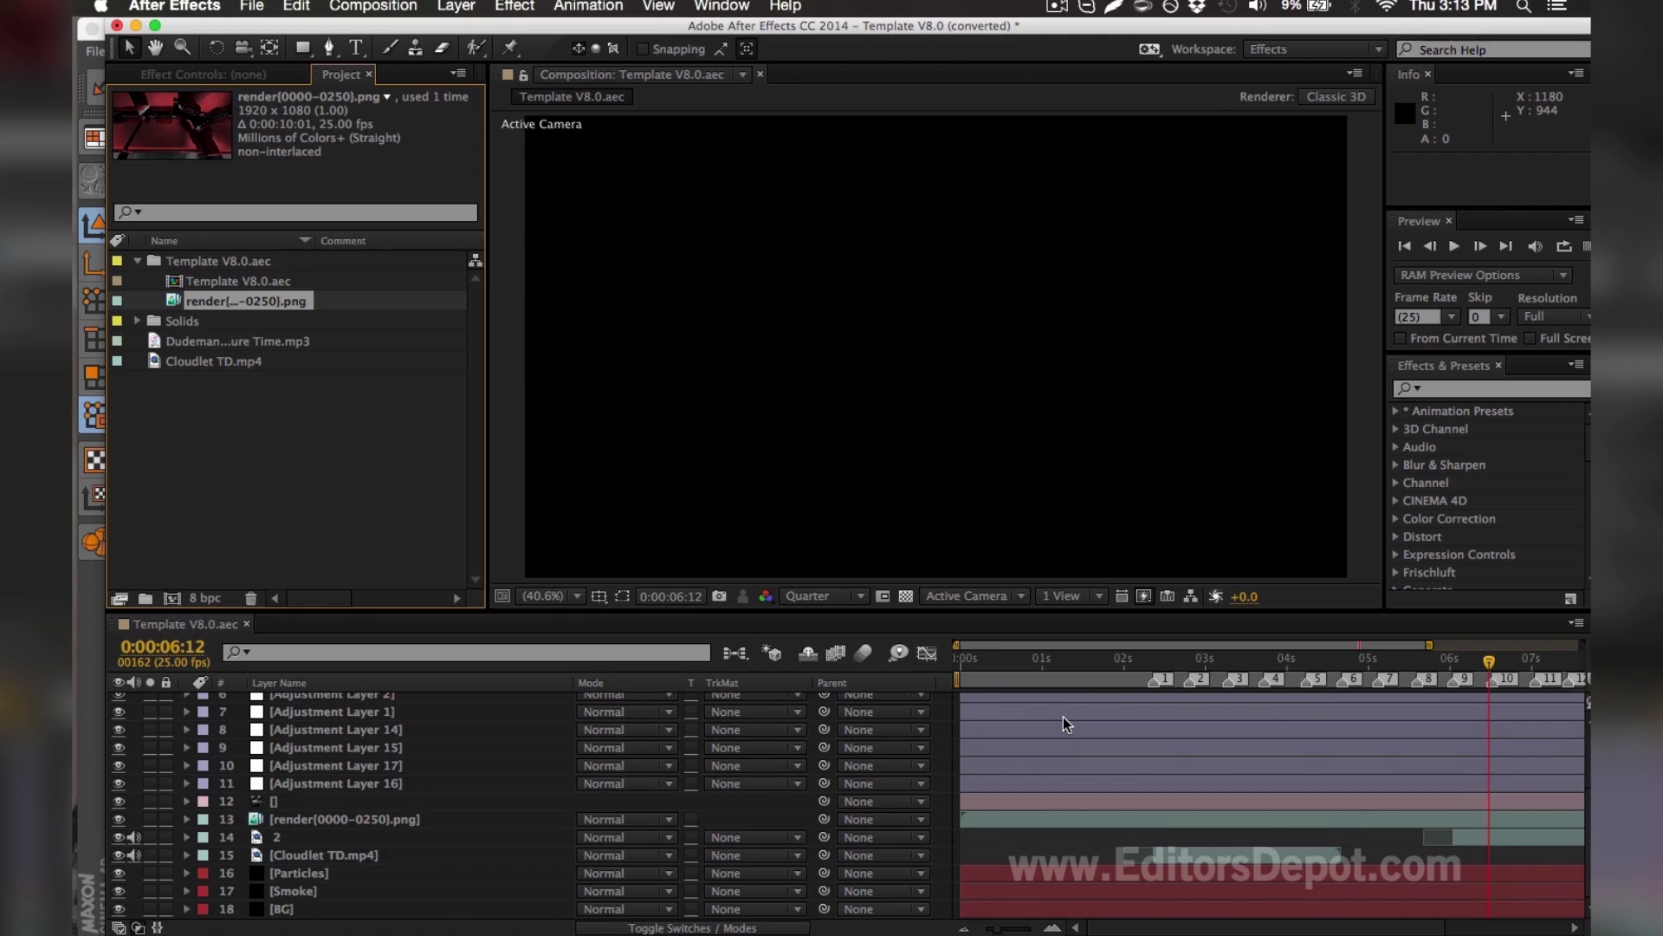
pyautogui.click(1053, 661)
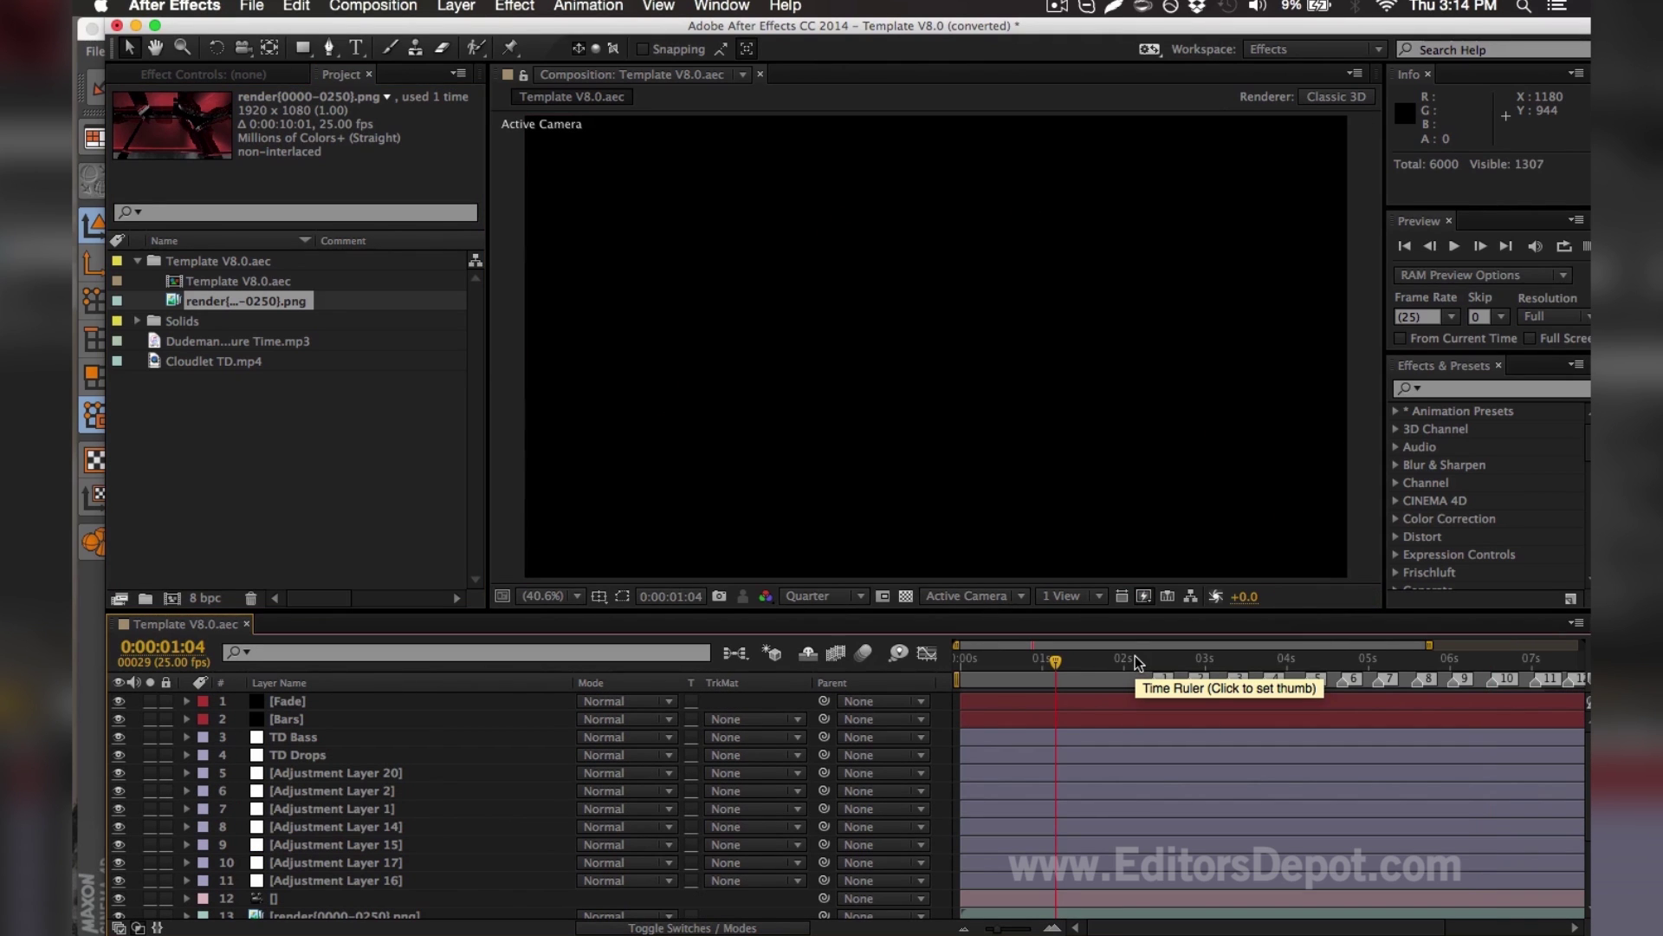
pyautogui.click(1136, 657)
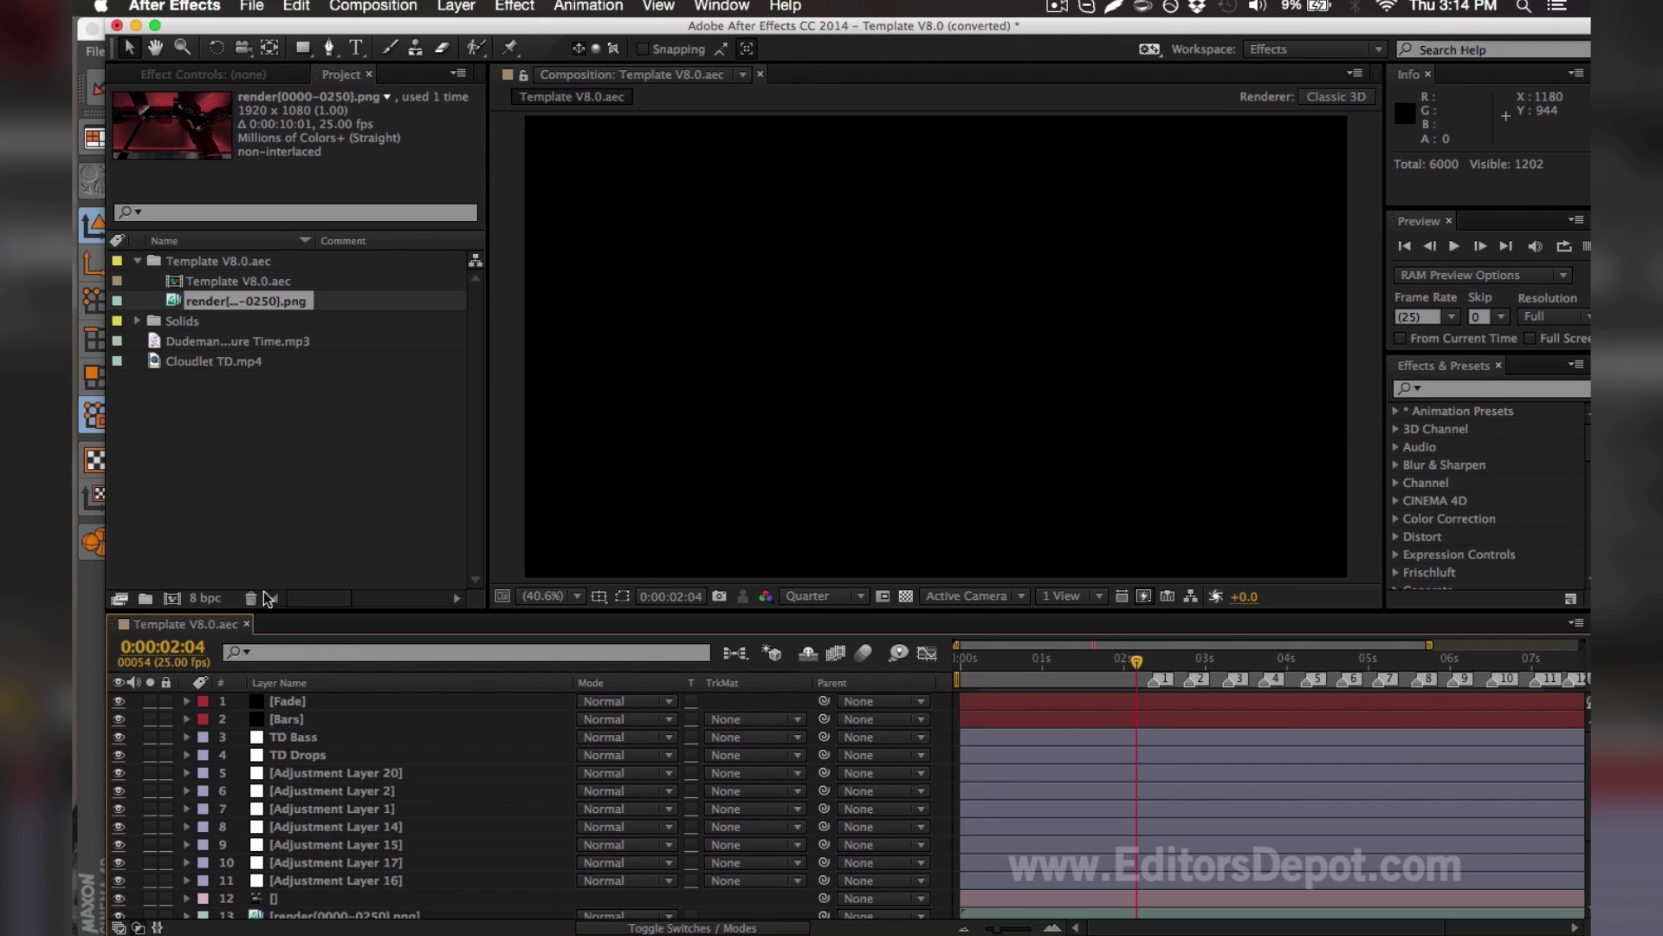
pyautogui.click(289, 736)
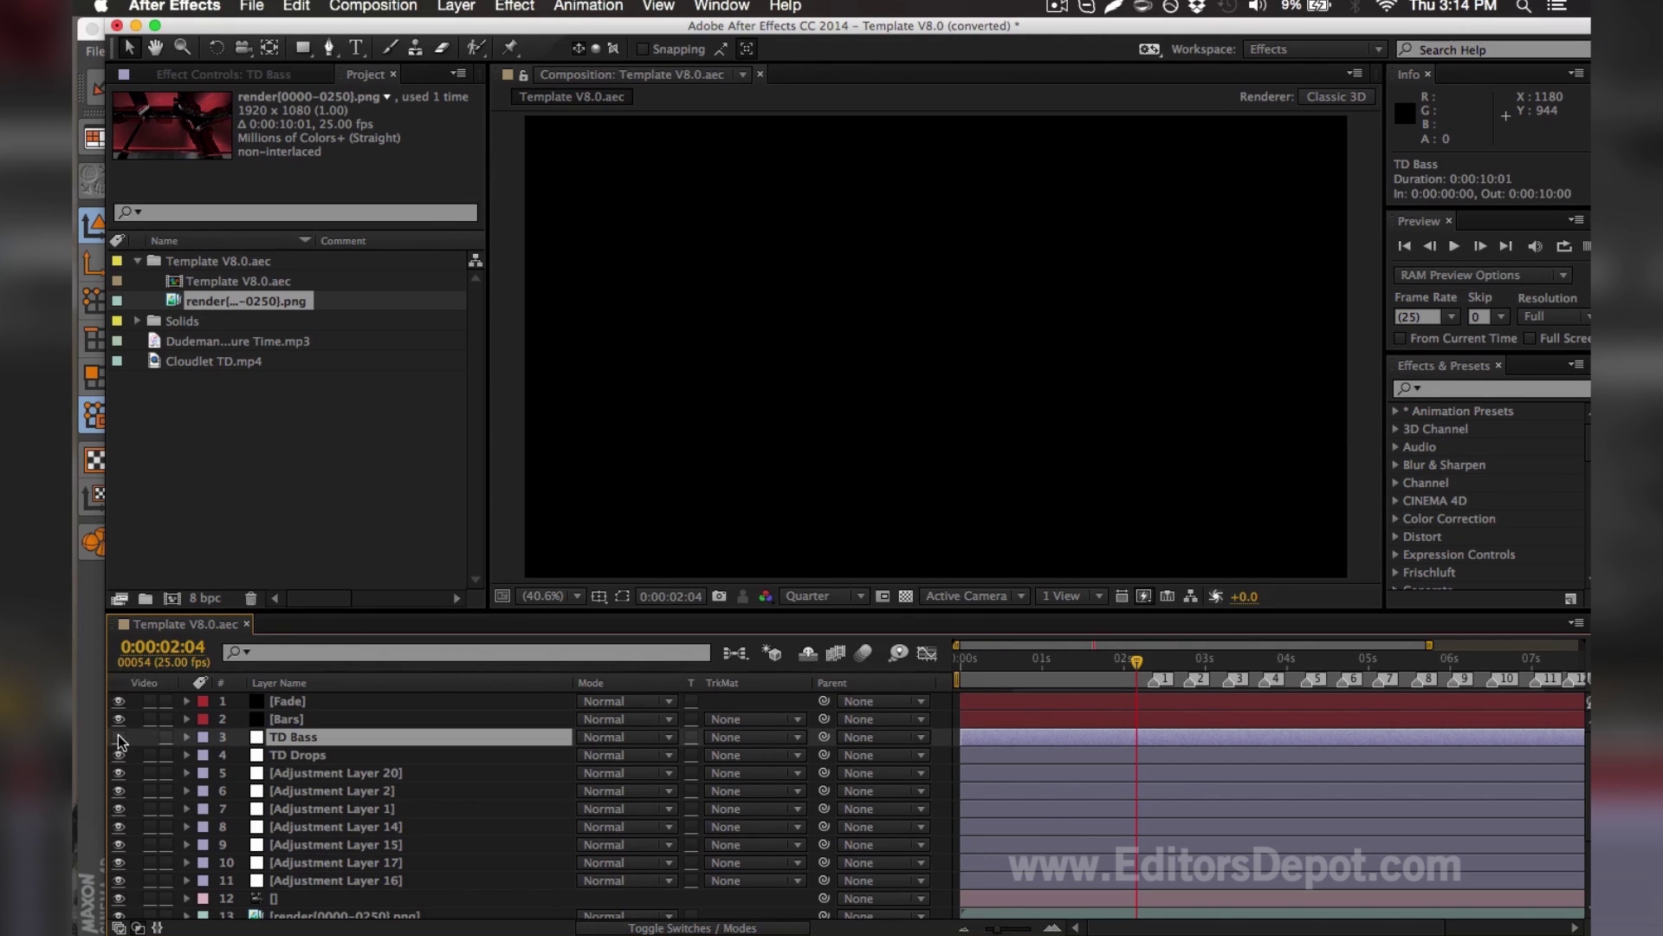
pyautogui.click(315, 879)
# Hide adjustment layers 5 through 11 together, then clear the selection
pyautogui.keyDown('shift'); pyautogui.click(305, 769); pyautogui.keyUp('shift')
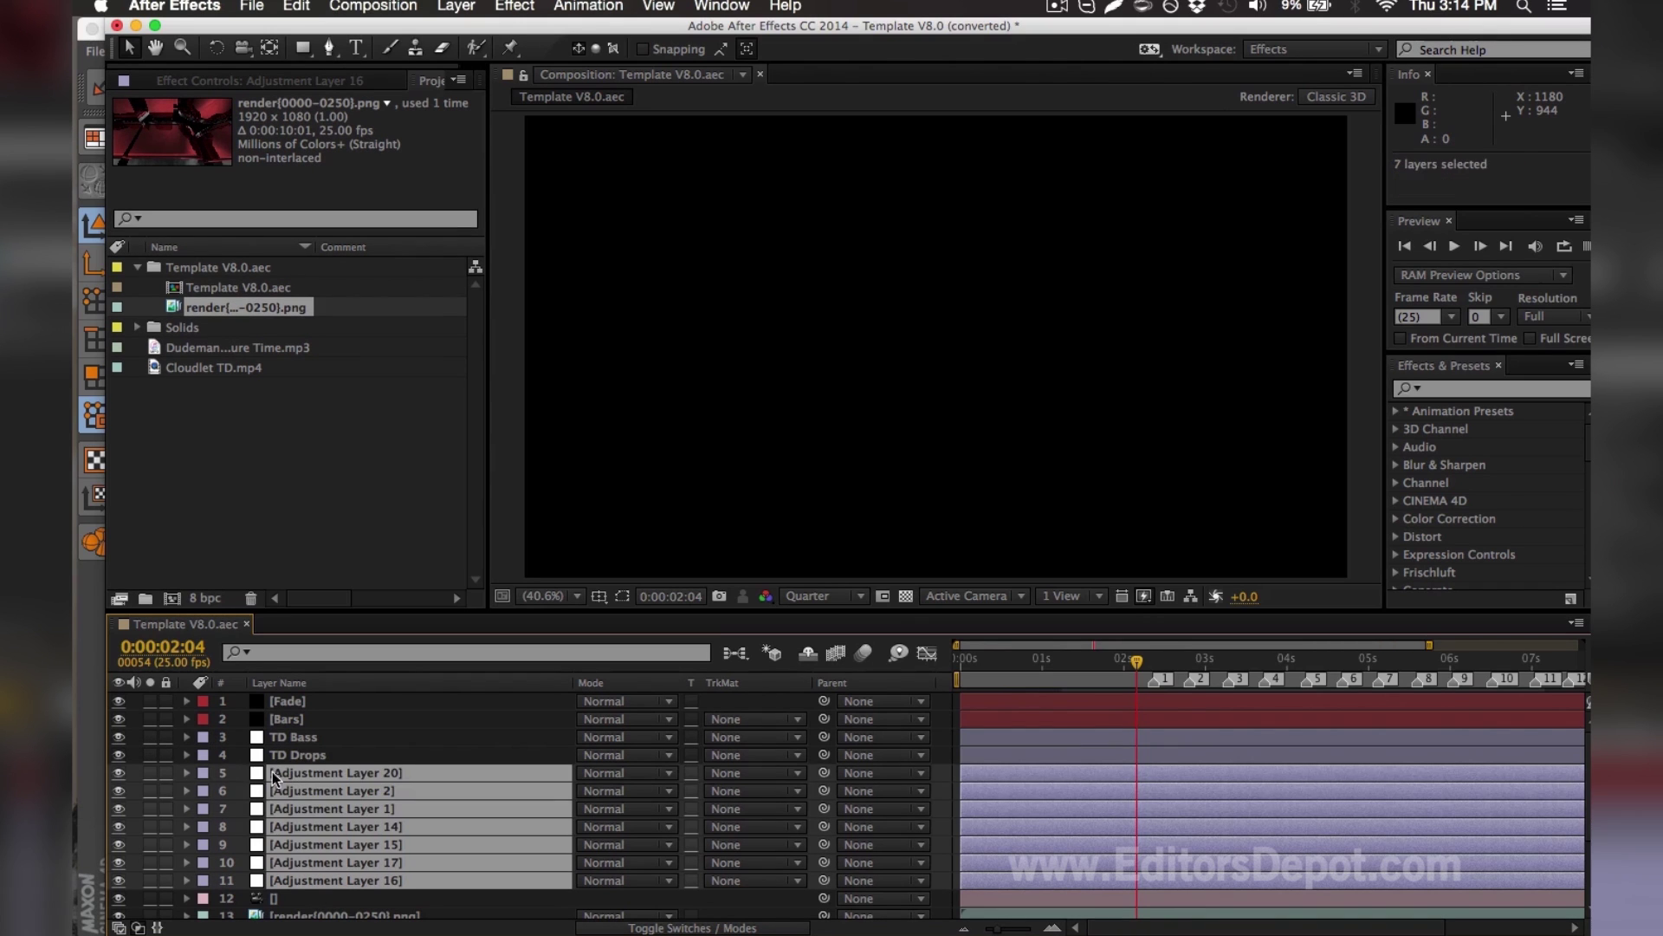
pyautogui.click(119, 773)
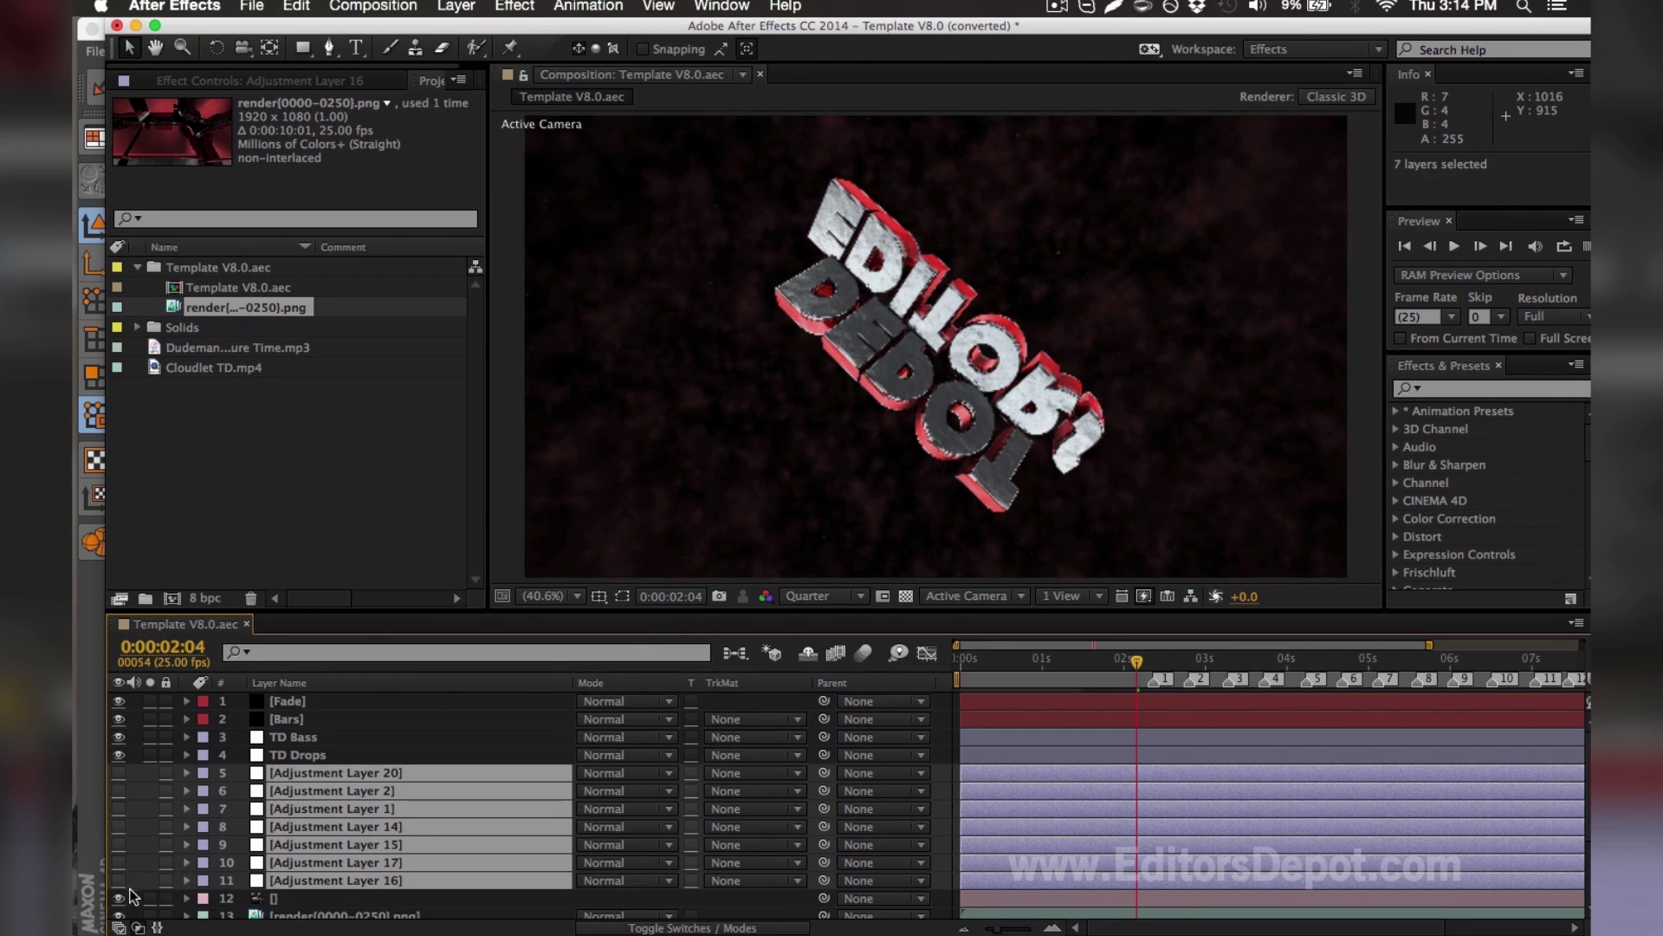
pyautogui.click(178, 908)
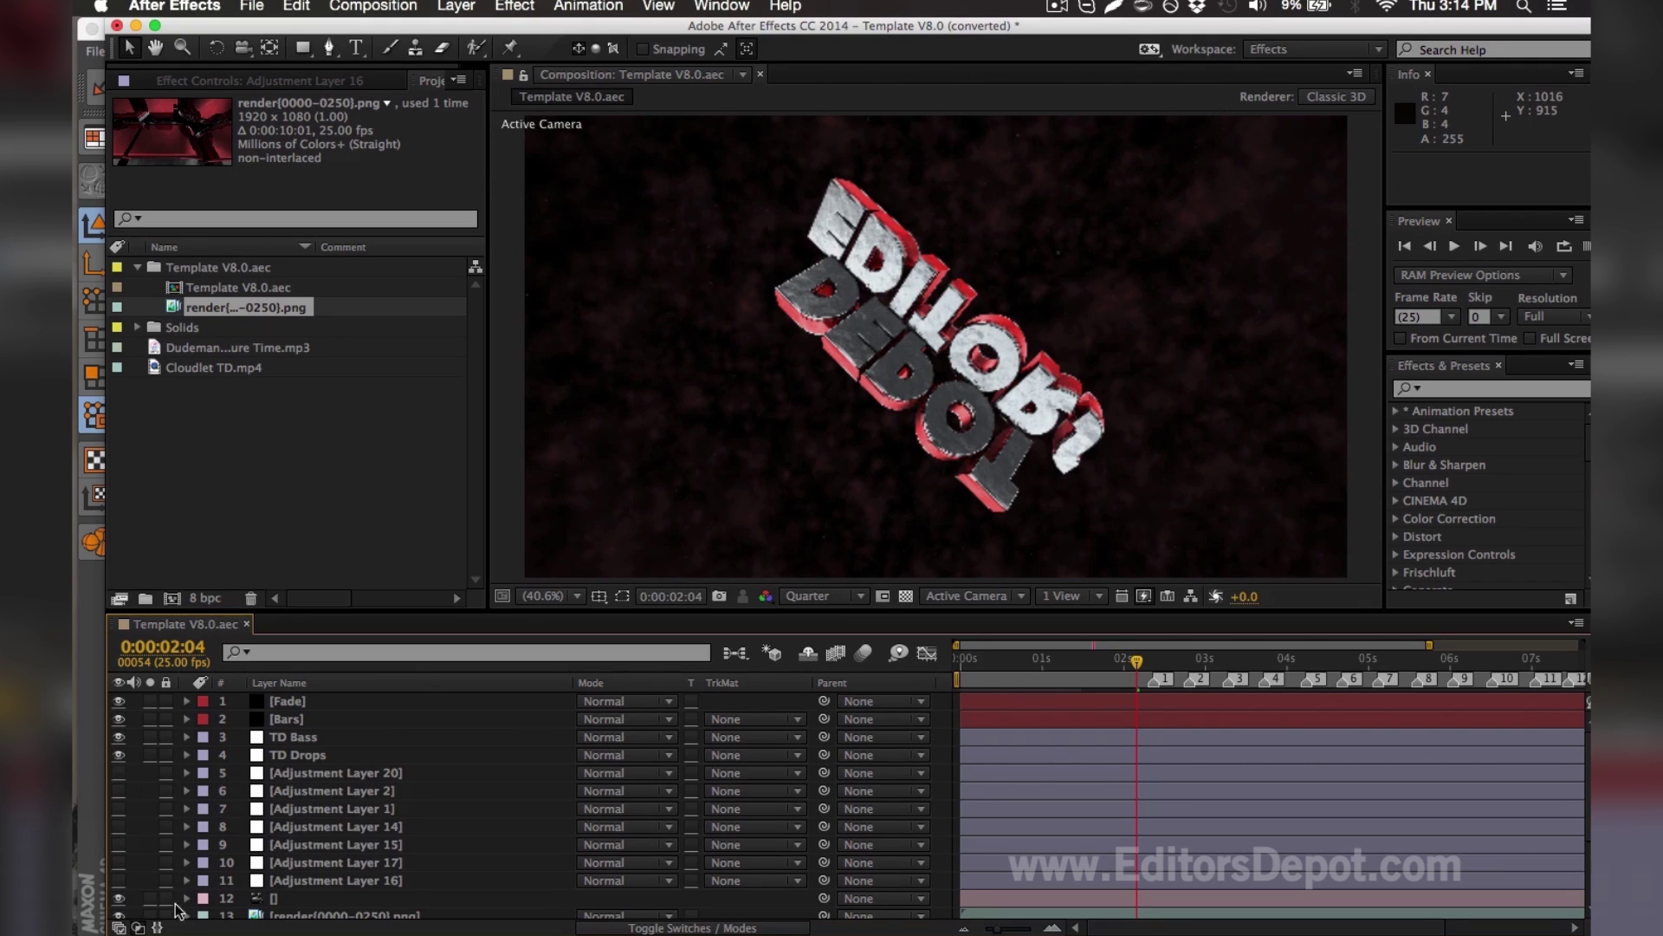
# Turn Adjustment Layers 16, 15, 14, 1, 2 and 20 back on, leaving the faulty one off
pyautogui.click(119, 879)
pyautogui.click(119, 843)
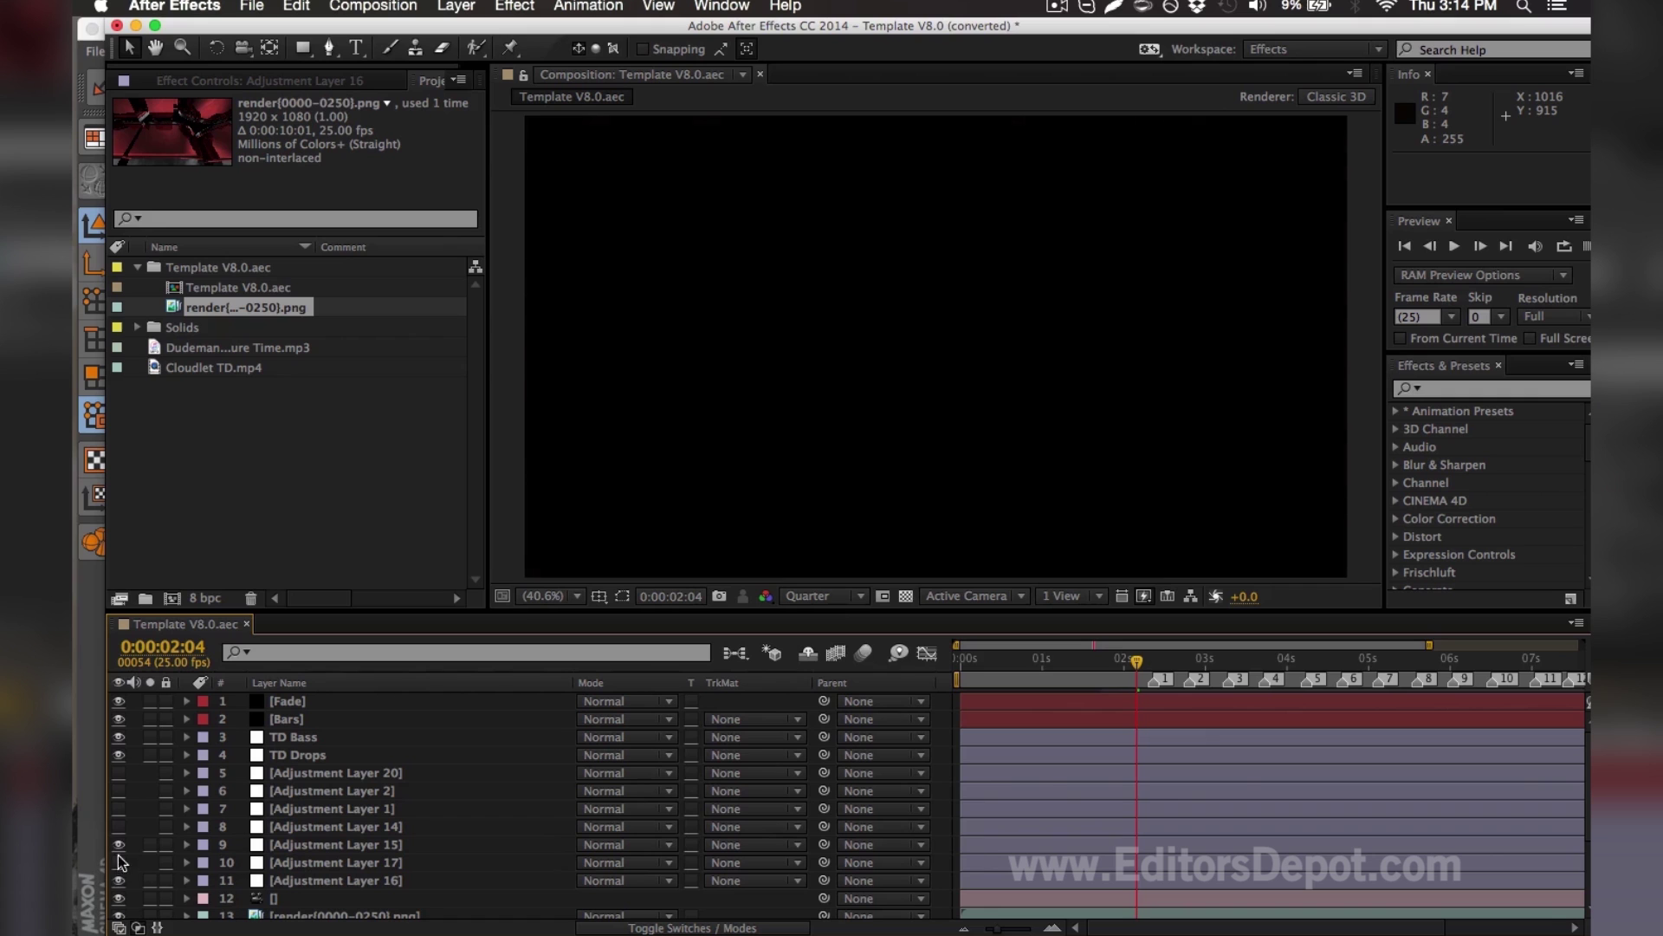
pyautogui.click(119, 826)
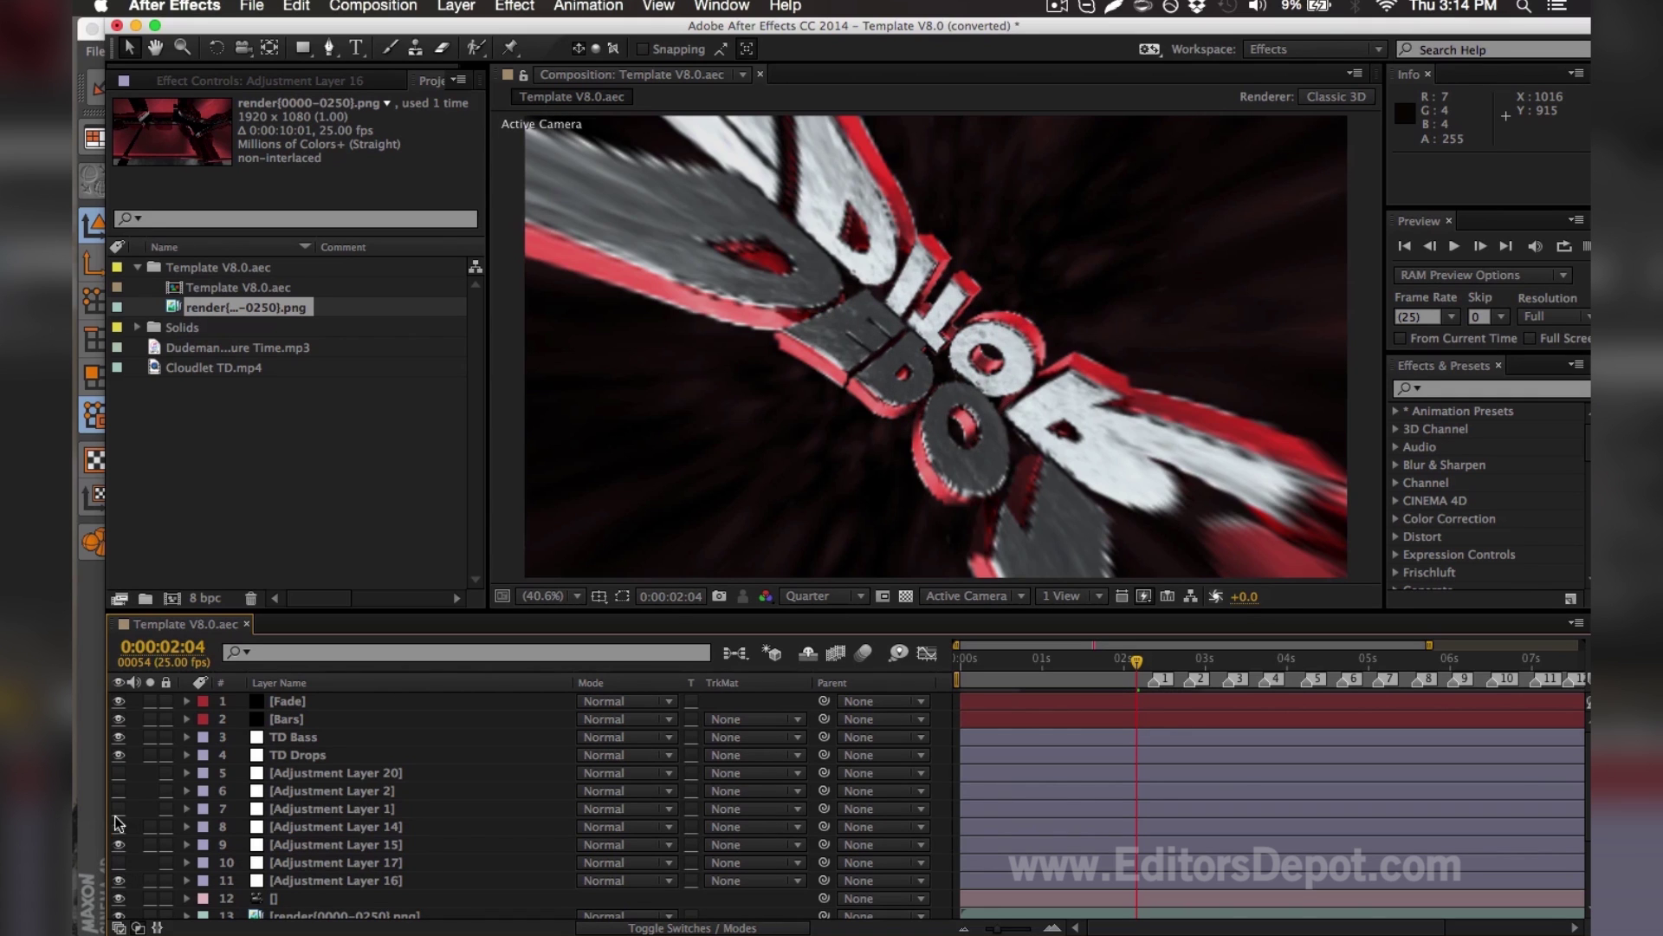
pyautogui.click(118, 808)
pyautogui.click(119, 790)
pyautogui.click(118, 772)
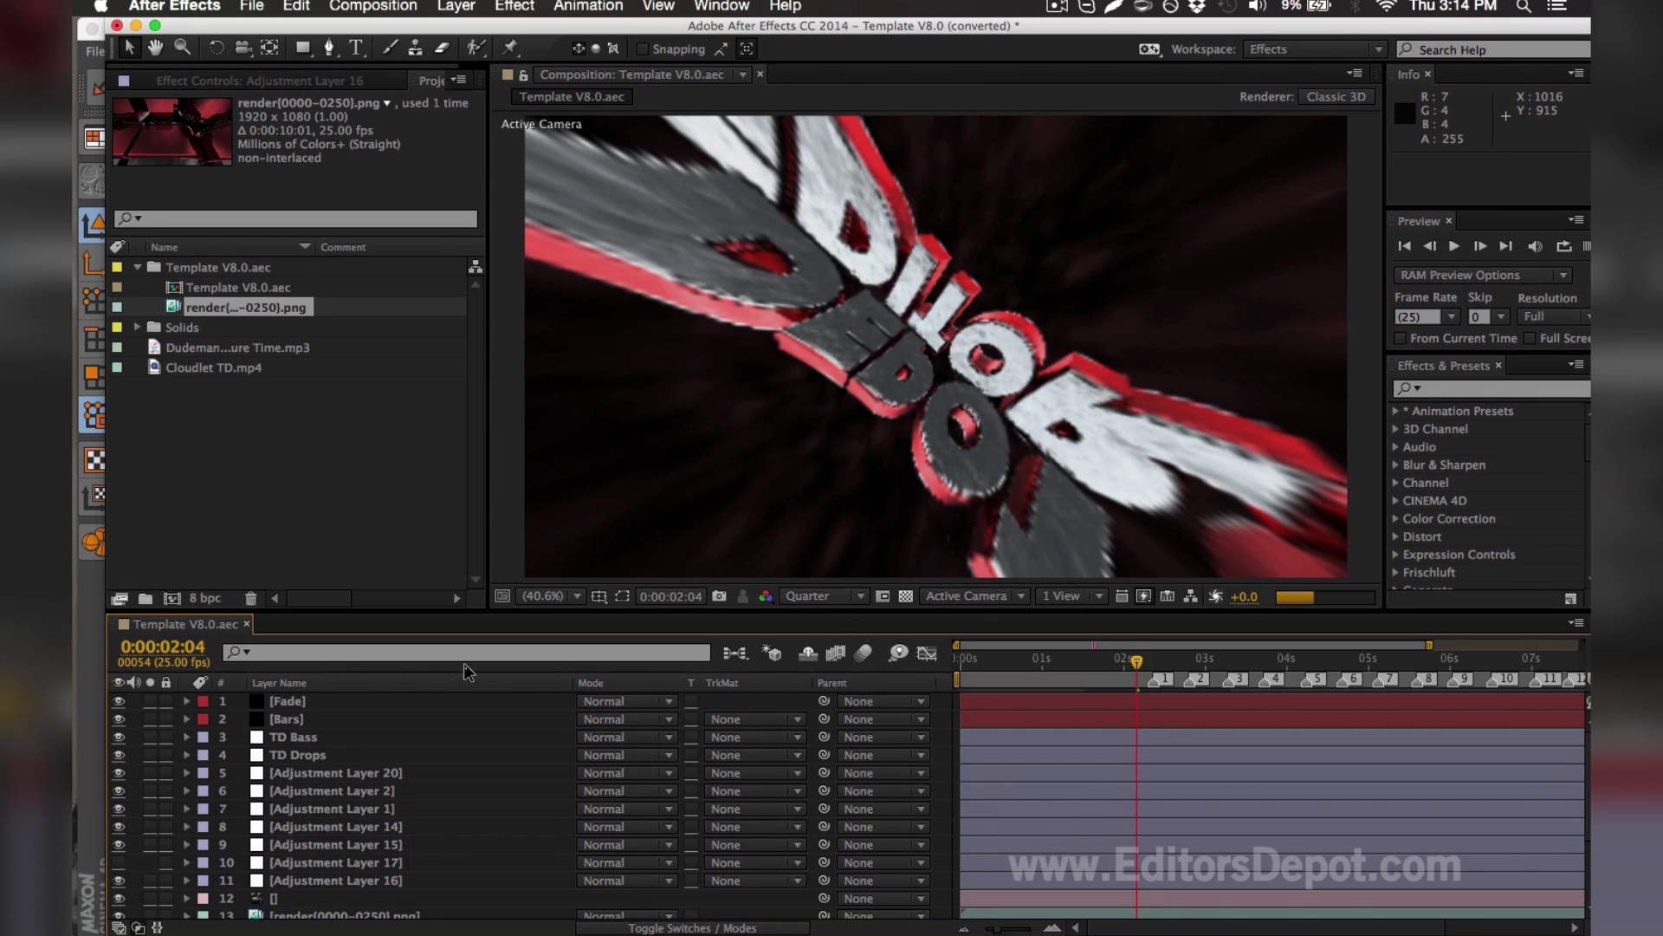
# Select Adjustment Layers 15 and 17 and check the EDITORS DEPOT title at 0:00:03:08
pyautogui.moveTo(1161, 644)
pyautogui.mouseDown()
pyautogui.moveTo(1267, 649)
pyautogui.moveTo(1179, 652)
pyautogui.mouseUp()
pyautogui.click(317, 851)
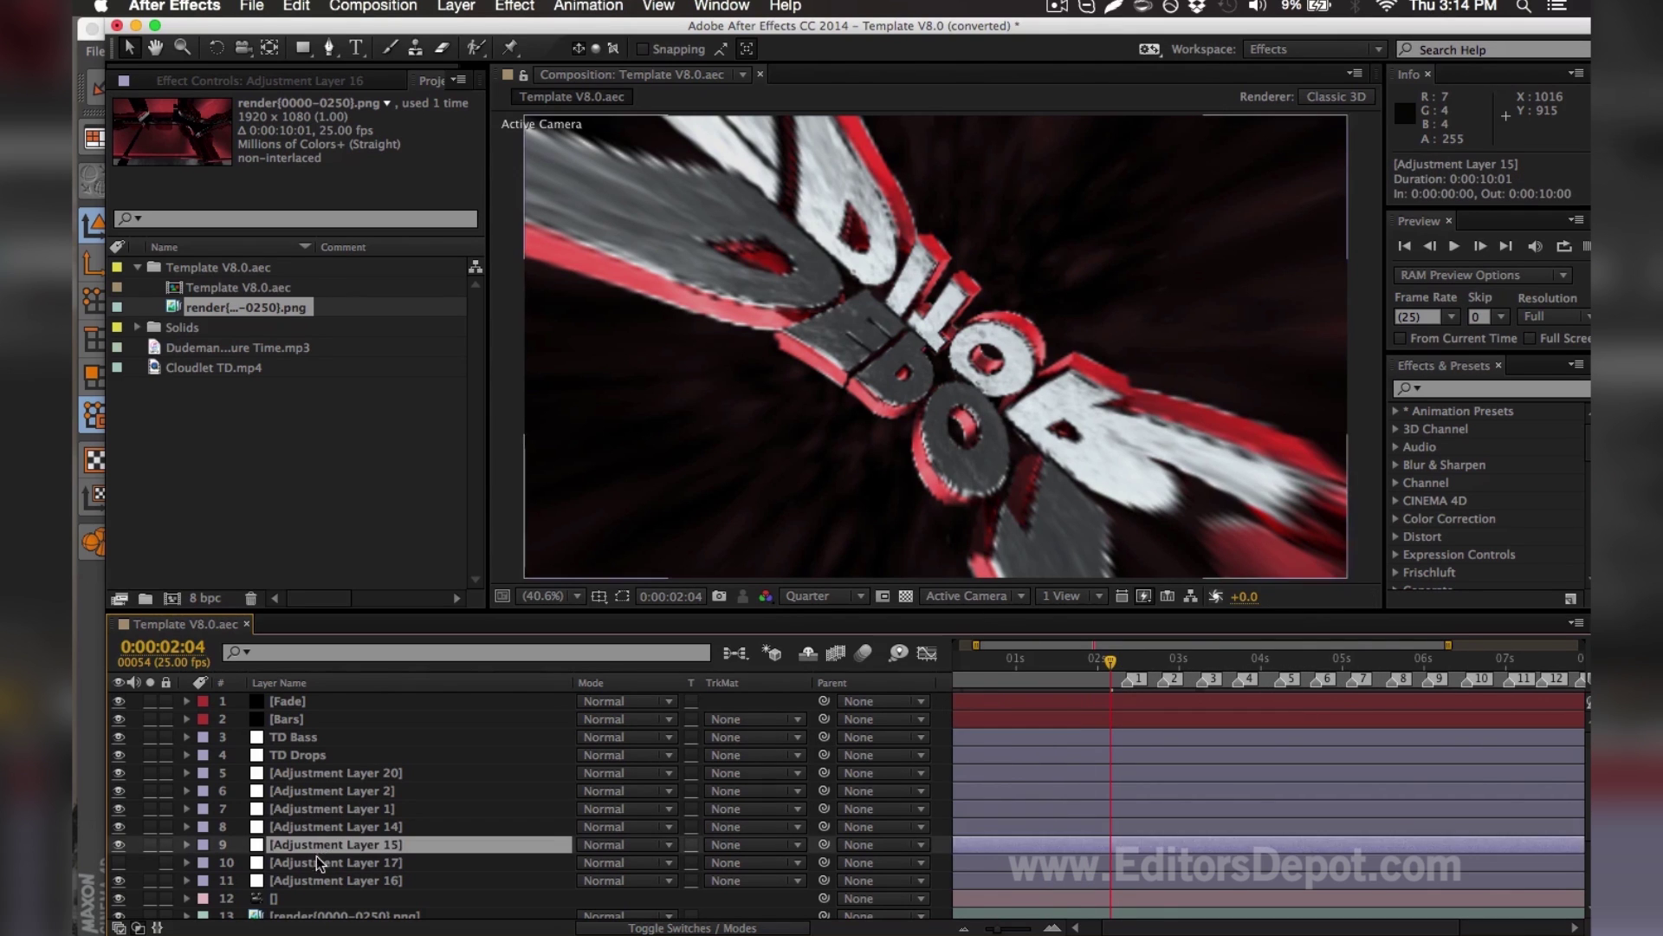
pyautogui.click(318, 862)
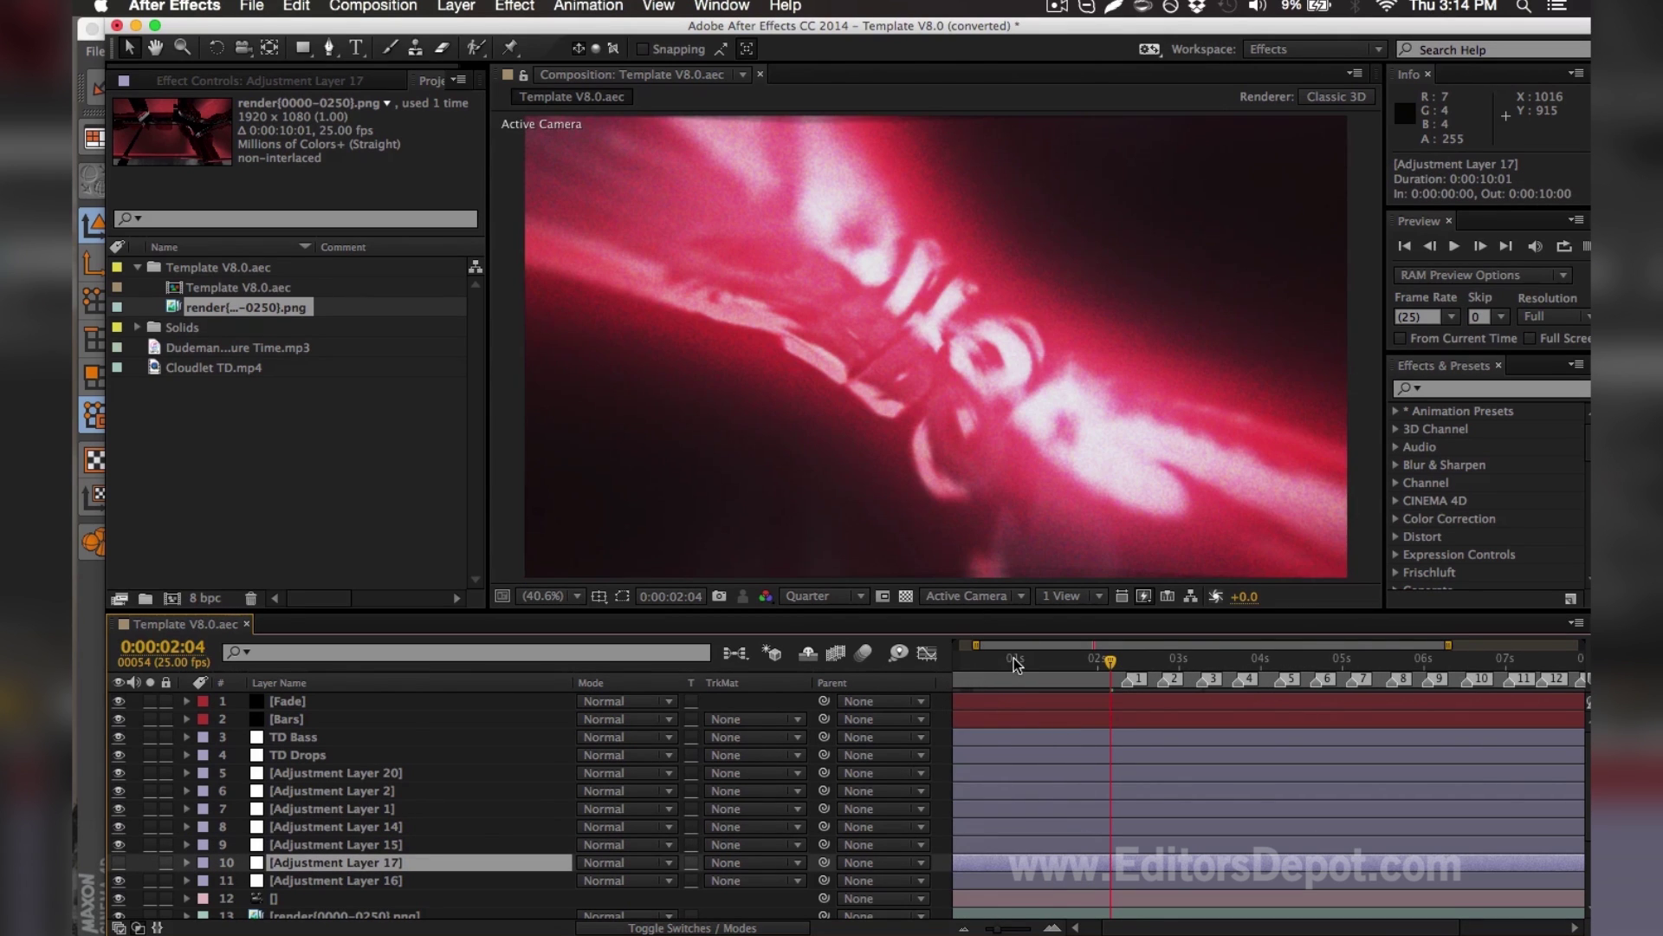
pyautogui.click(1206, 663)
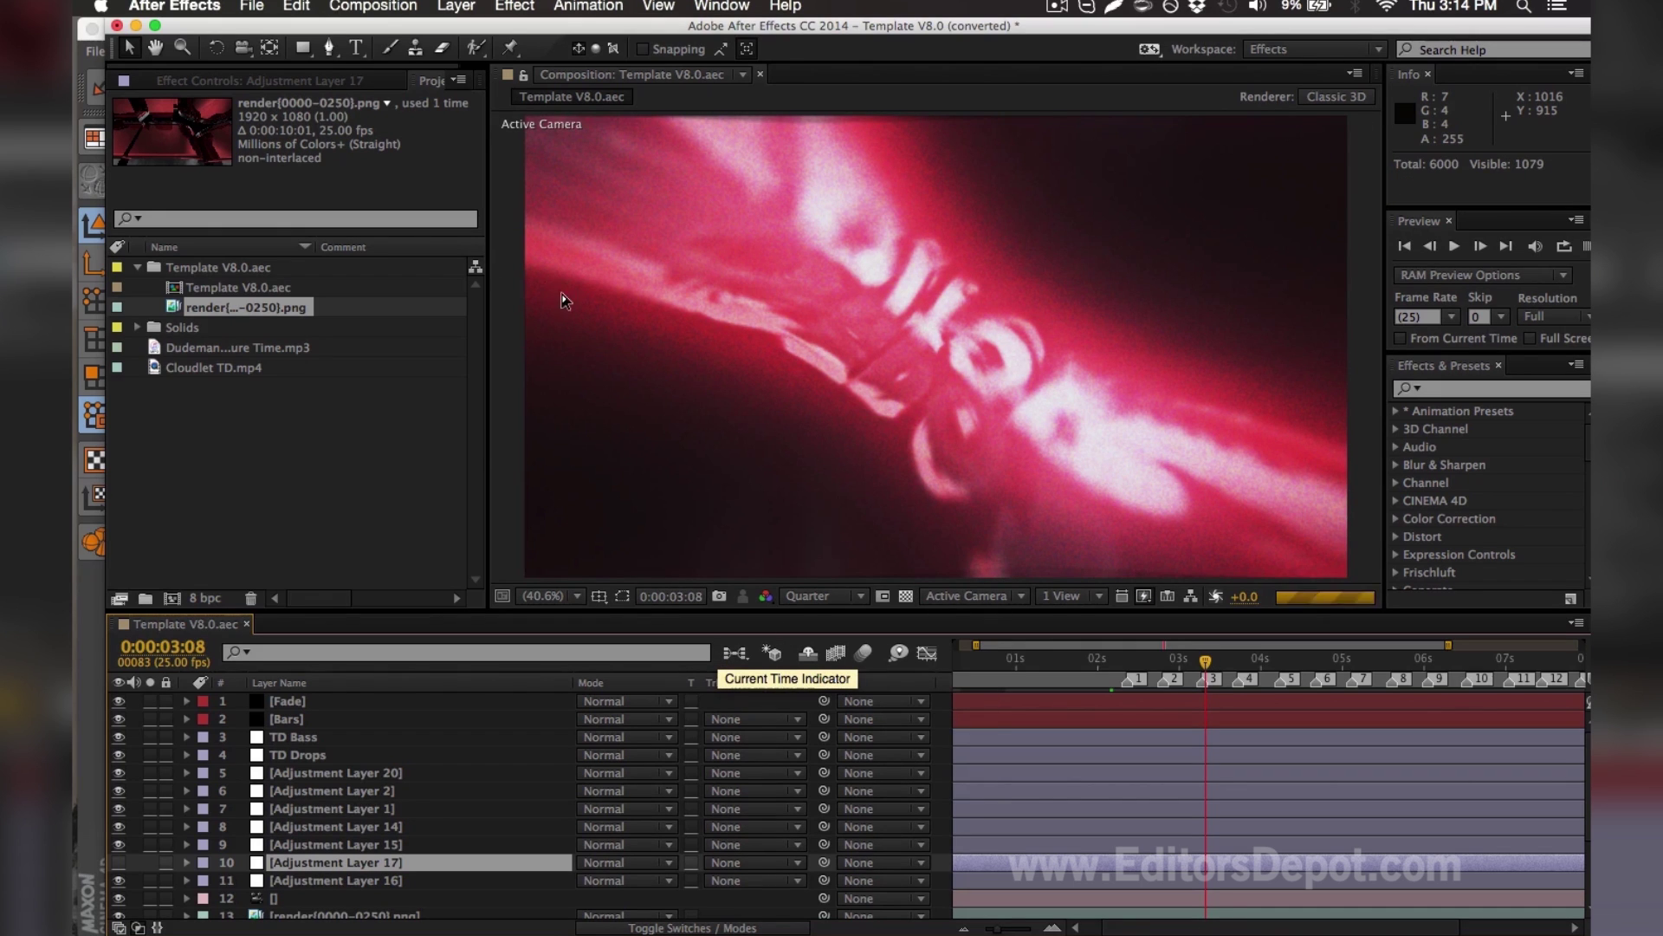
pyautogui.click(381, 6)
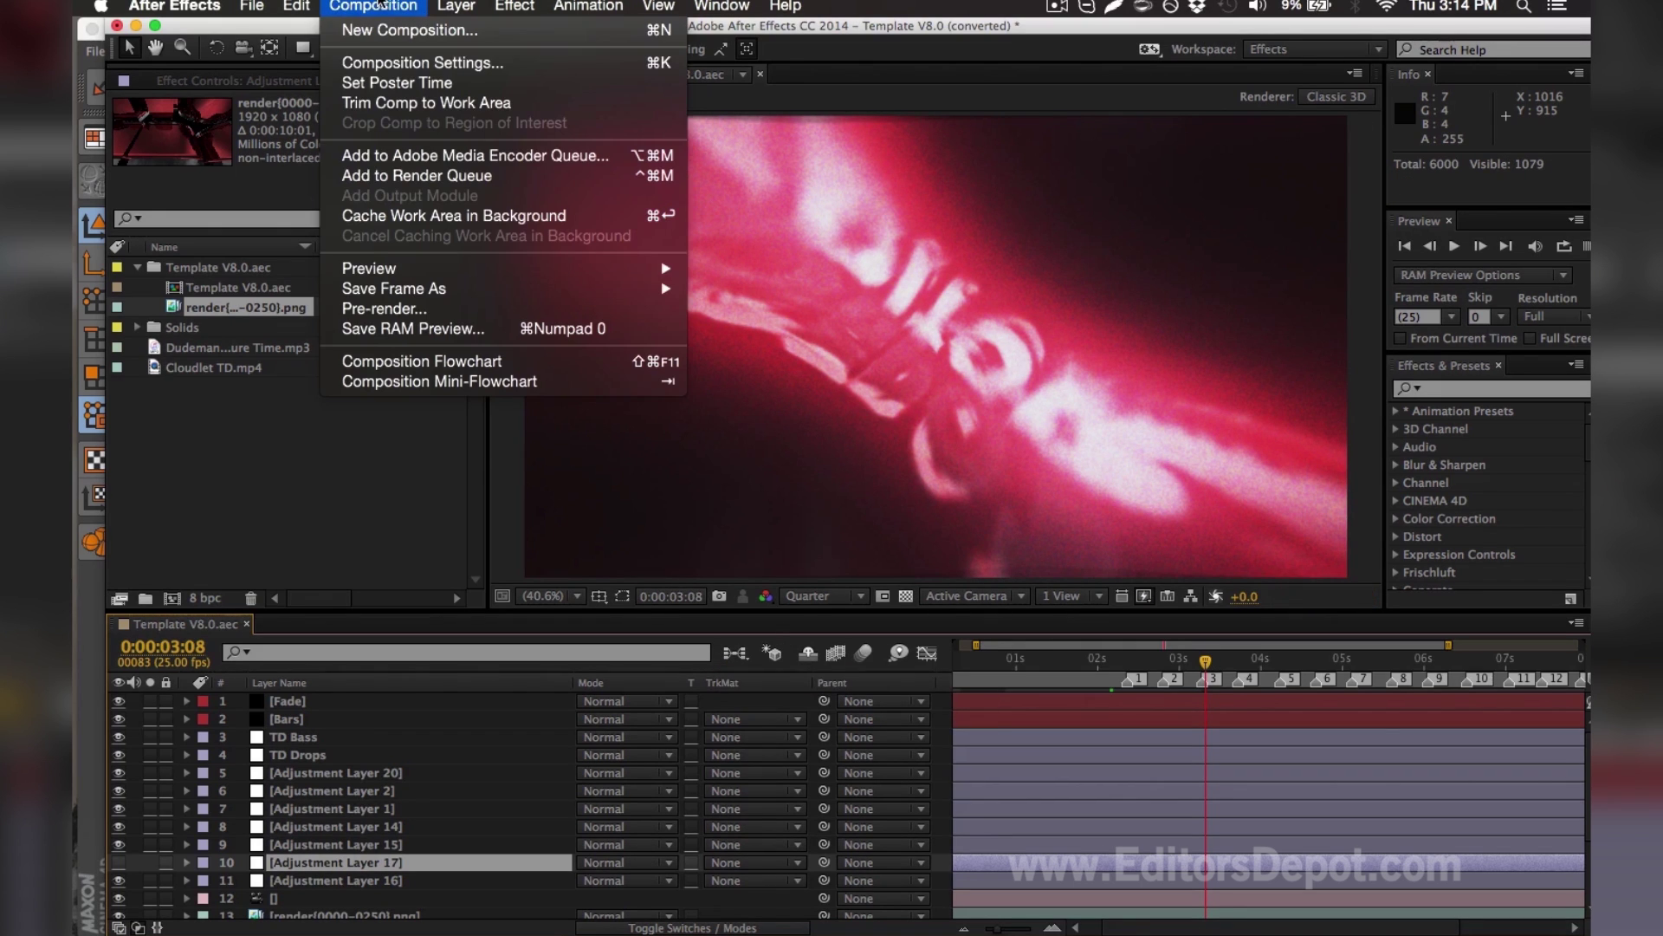
# Add the Template V8.0.aec composition to the Adobe Media Encoder queue
pyautogui.click(411, 161)
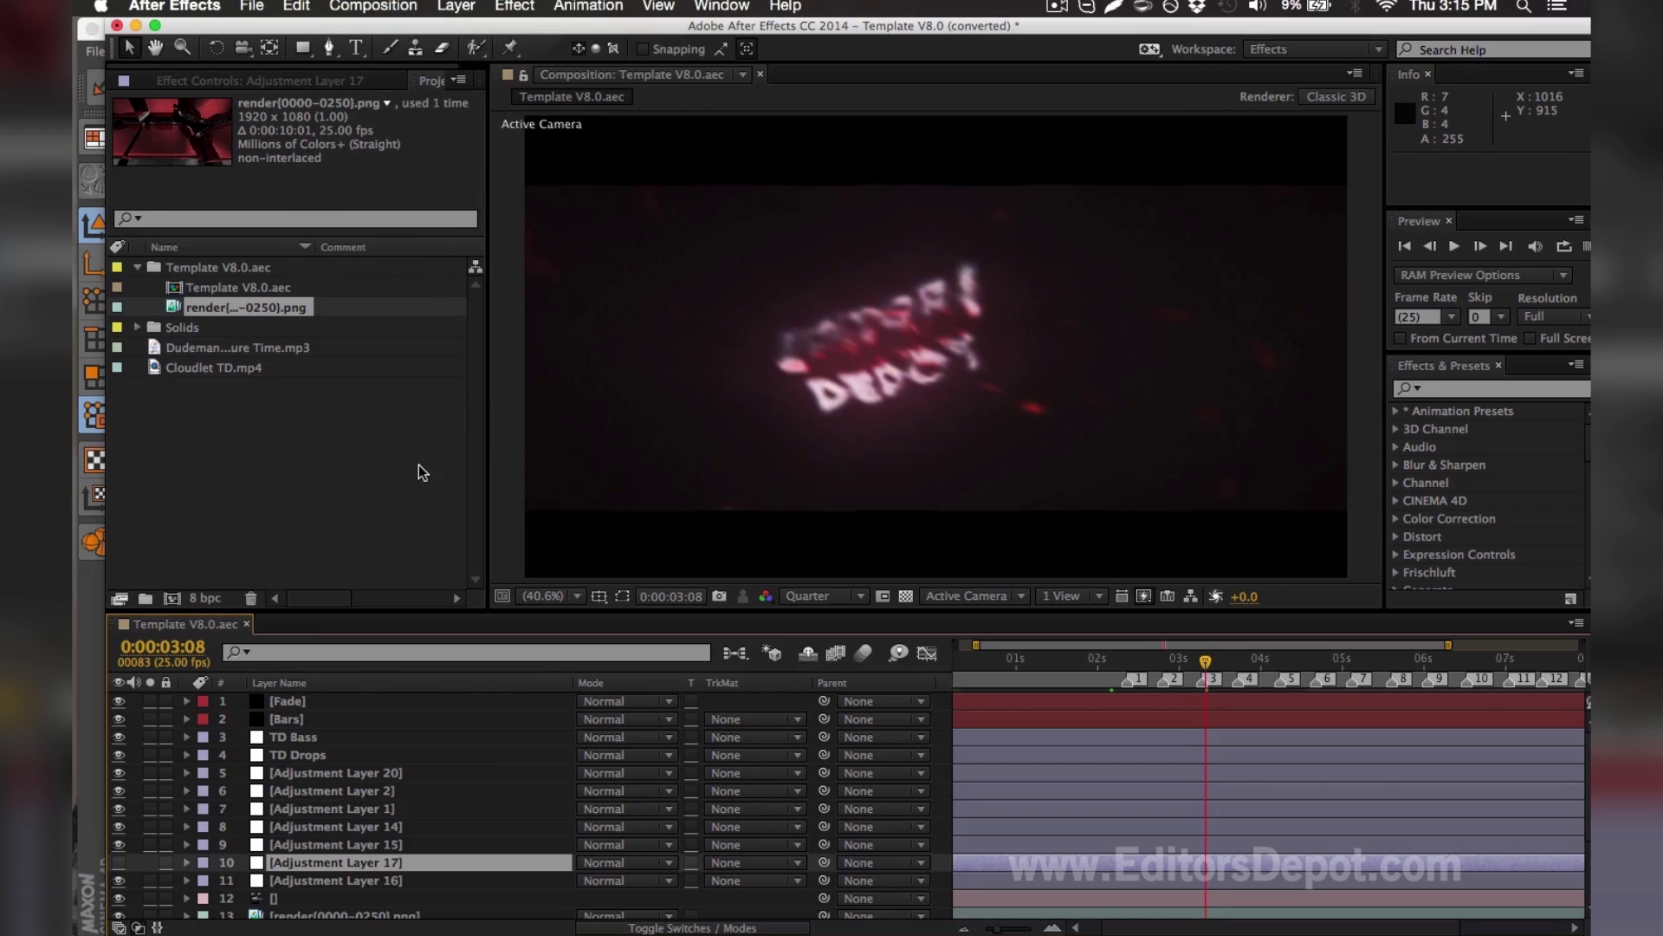